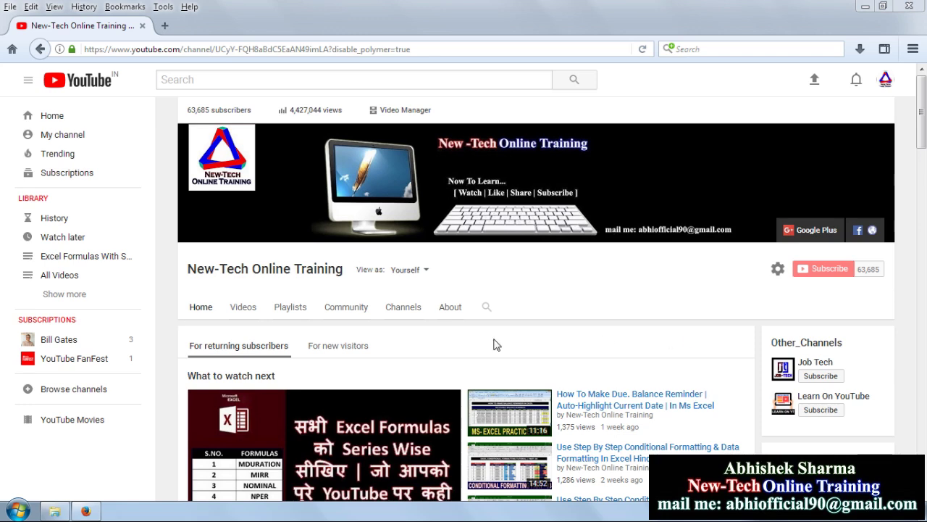
- Launch Excel 2016 from the Start menu and create a blank workbook
click(21, 513)
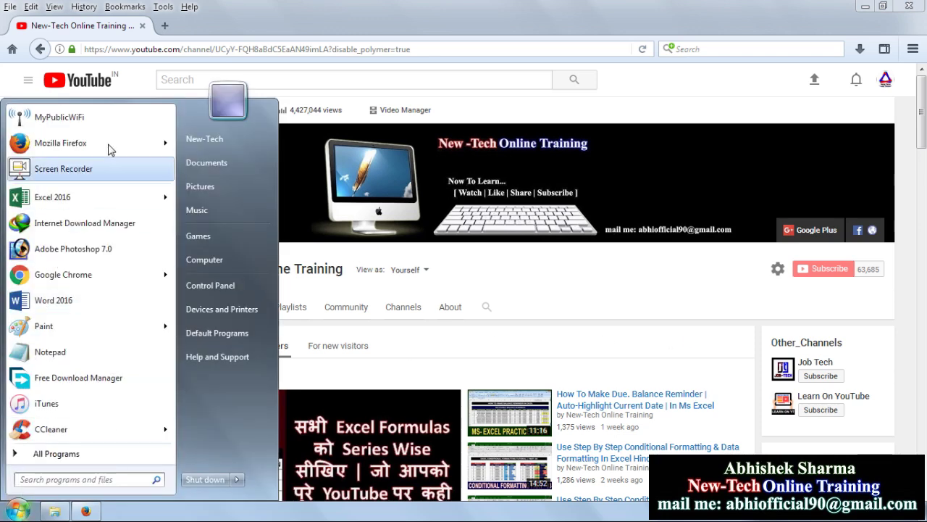
click(102, 202)
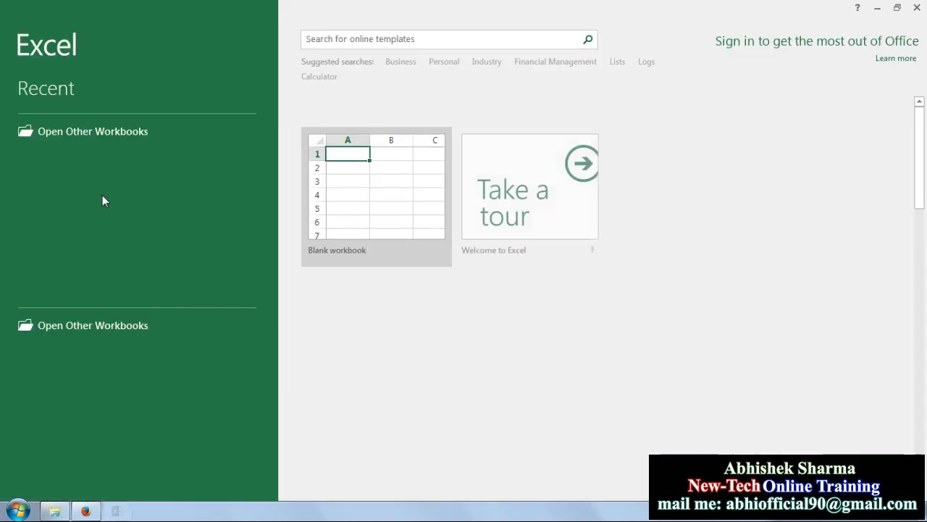
click(368, 203)
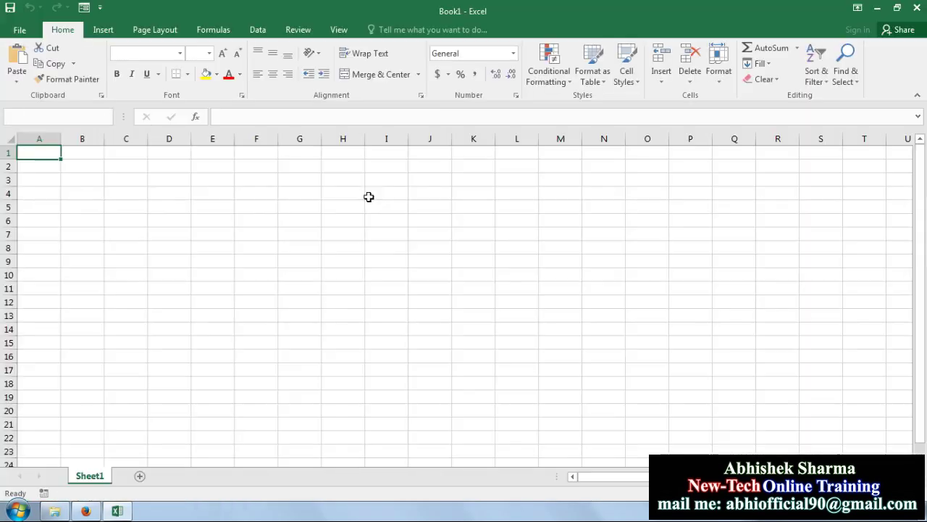
- Narrow column A and merge B2:M3 into one centred cell
click(262, 250)
mouse_move(61, 138)
mouse_down()
mouse_move(33, 138)
mouse_move(537, 180)
mouse_up()
click(51, 164)
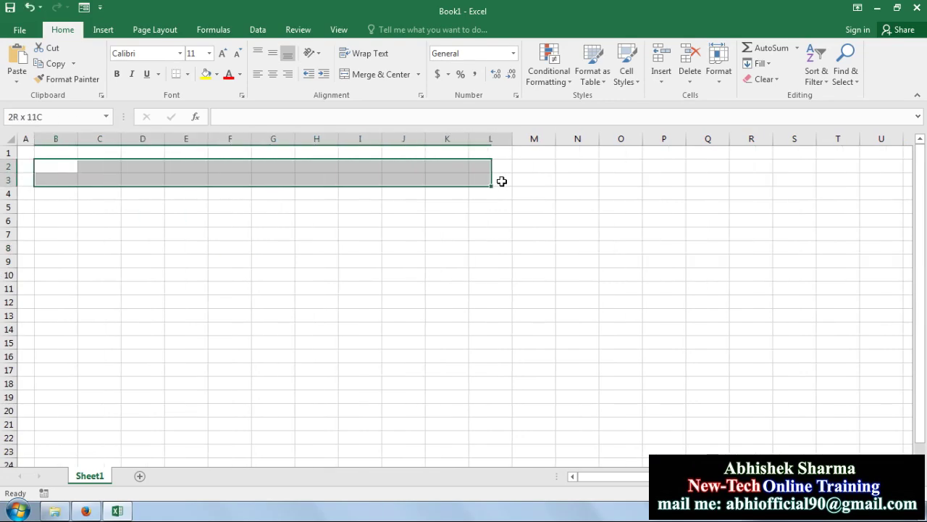
click(373, 74)
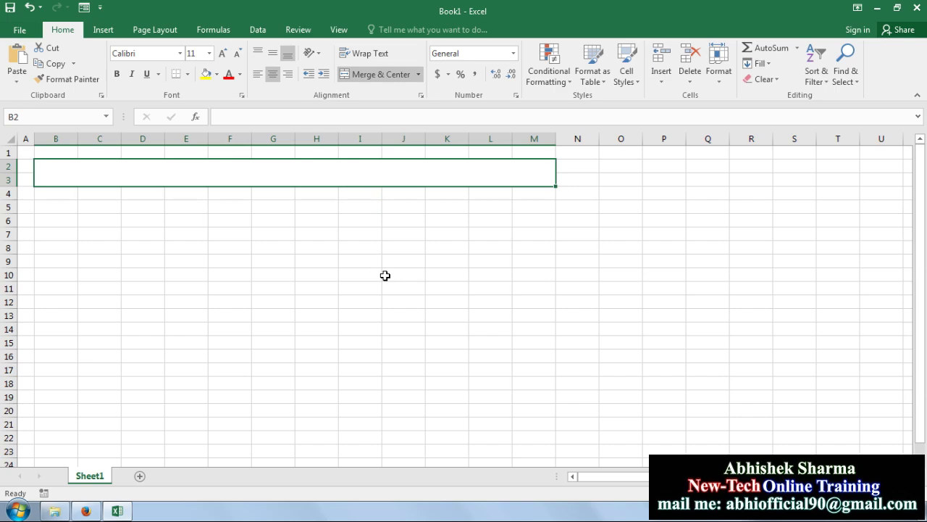
- Enter the title 'EXCEL PASTE SPECIAL TRAINING | PART - 02' in the merged cell
text(PAST)
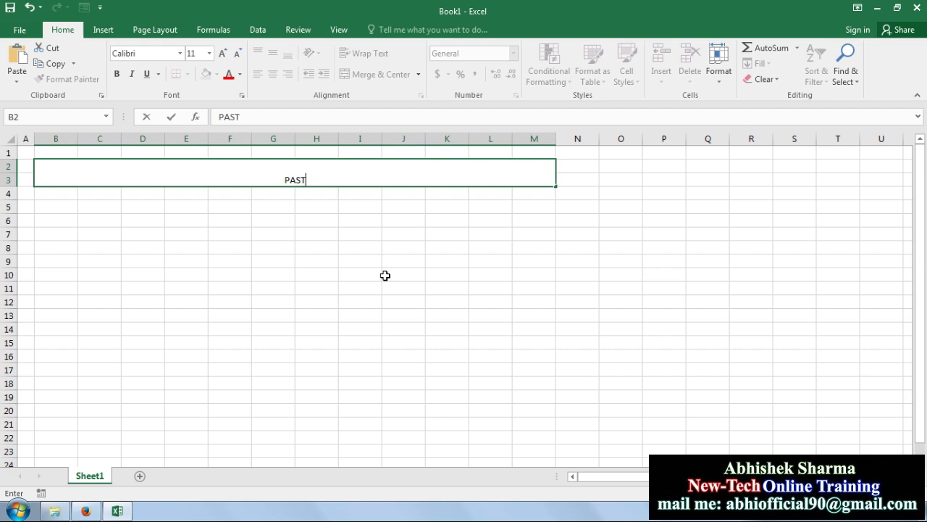
text(E)
key(BackSpace)
key(BackSpace)
key(BackSpace)
key(BackSpace)
text(CEL)
text( PASTE )
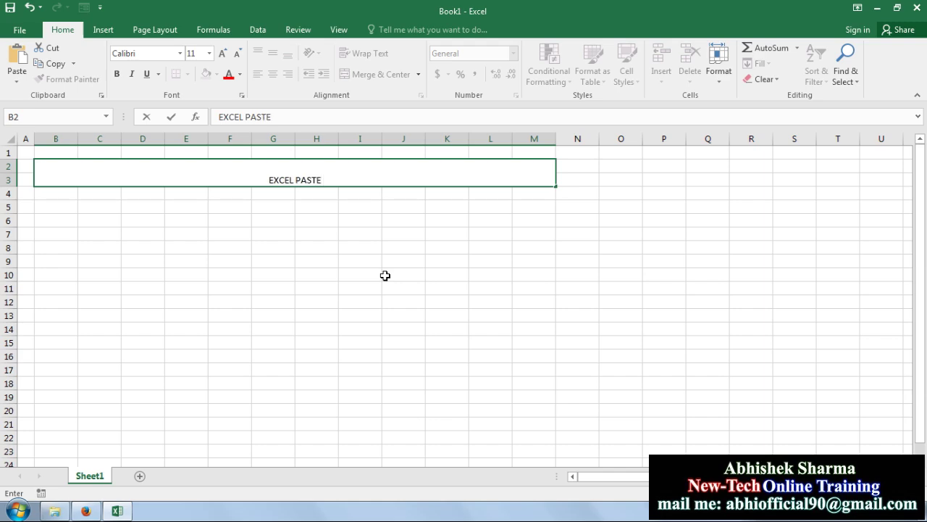
text(SPECI)
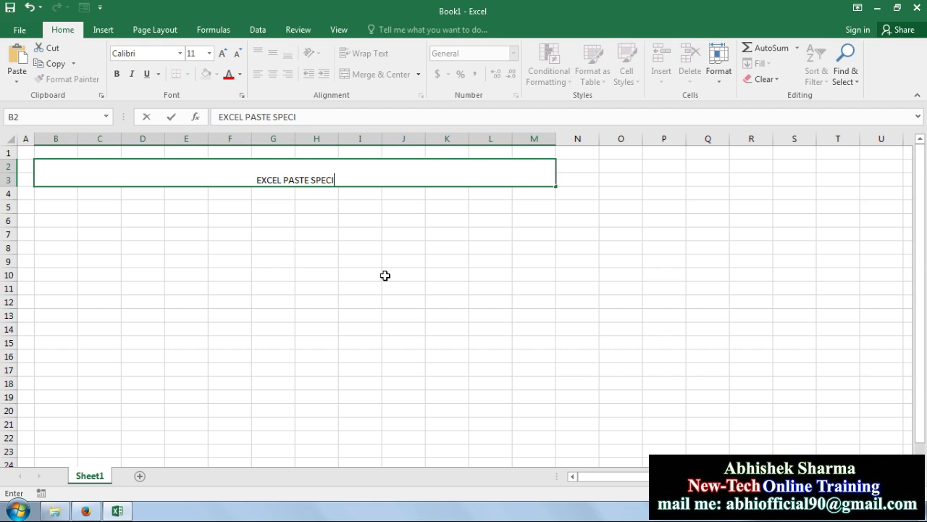
text(AL )
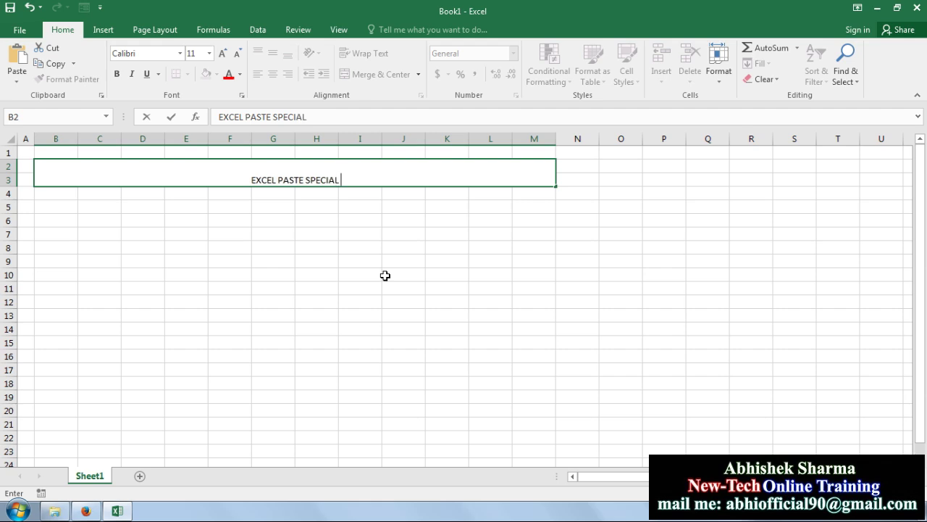
text(TRAININ)
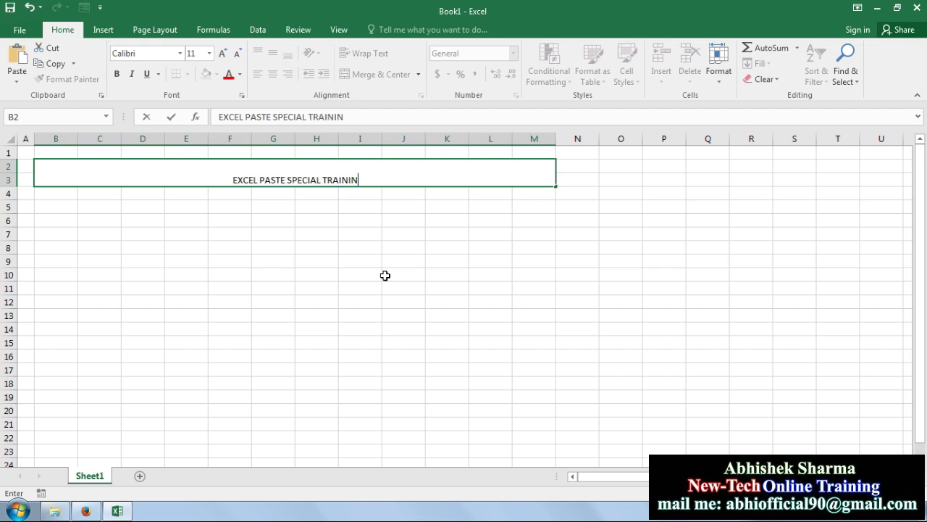
text(G |)
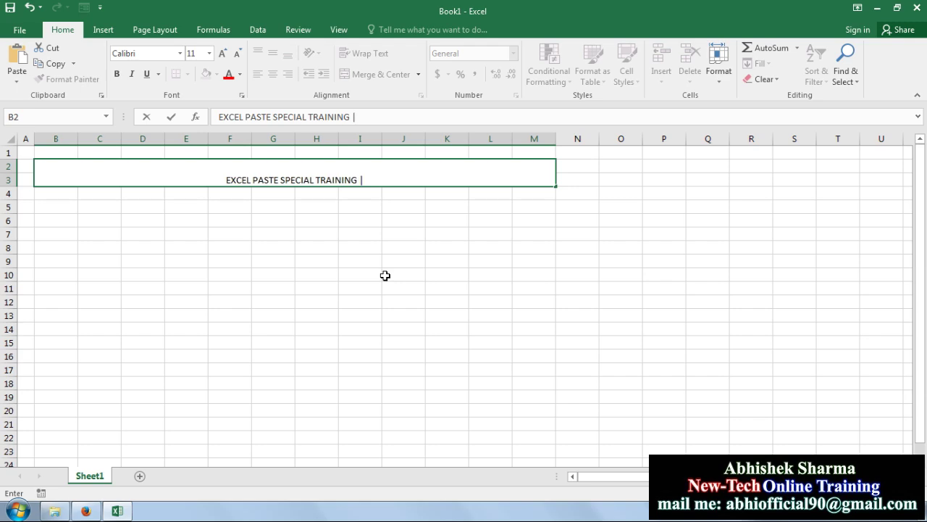
text( PART)
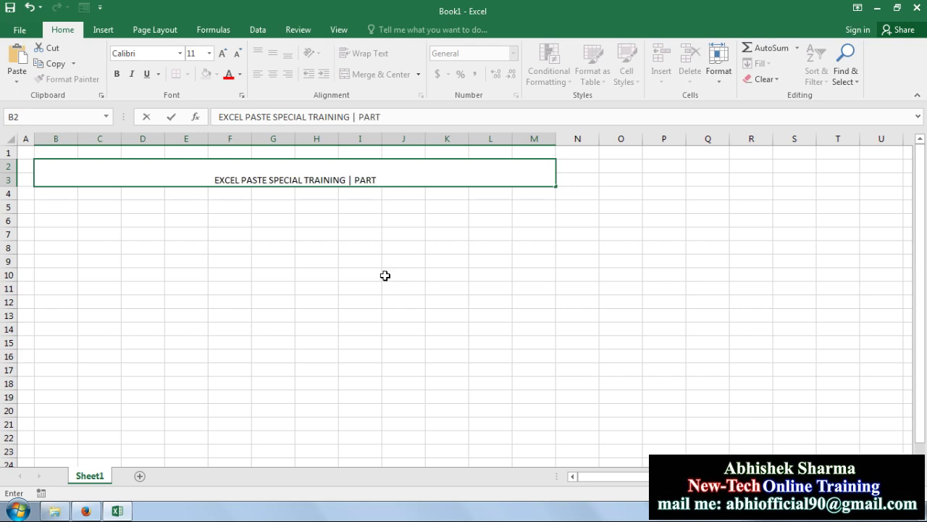
text( - 02)
key(Return)
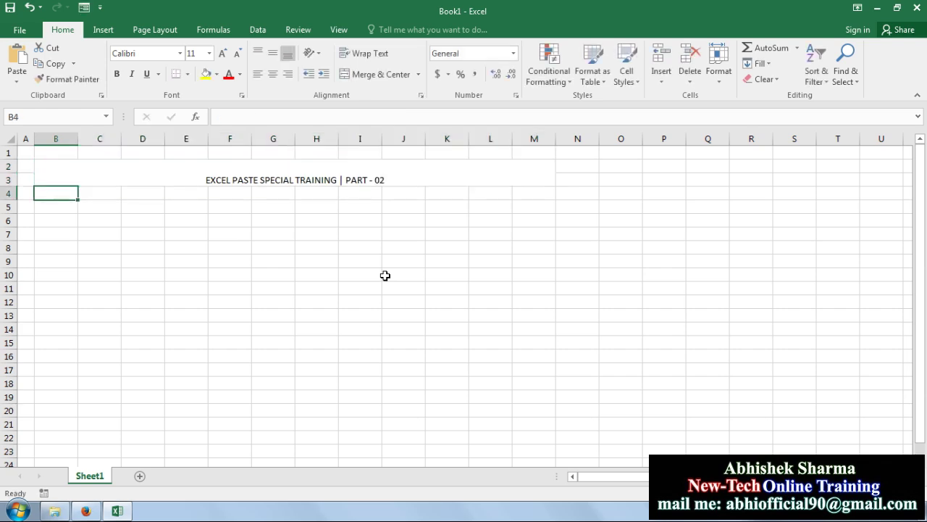
- Make the title 28-point, bold and vertically centred
click(347, 177)
click(272, 52)
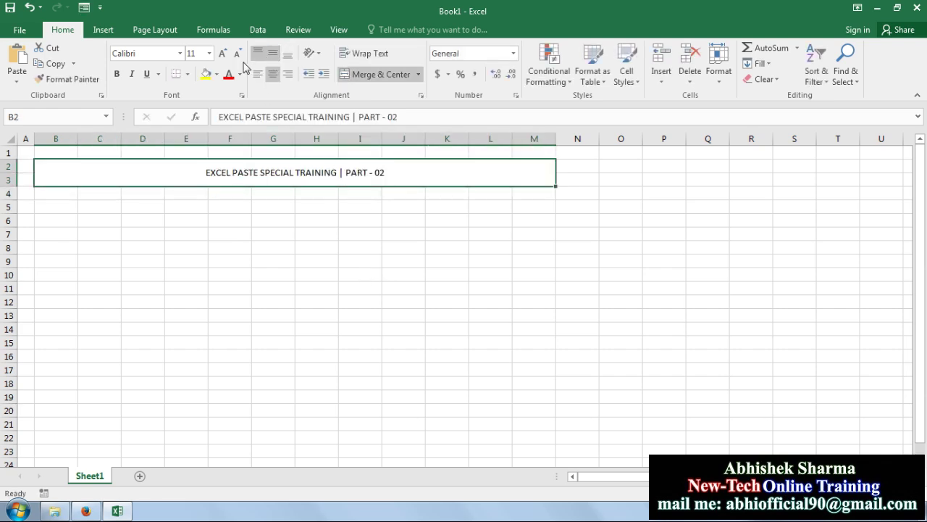
click(223, 54)
click(223, 53)
click(222, 54)
click(223, 53)
click(223, 54)
click(222, 55)
click(222, 55)
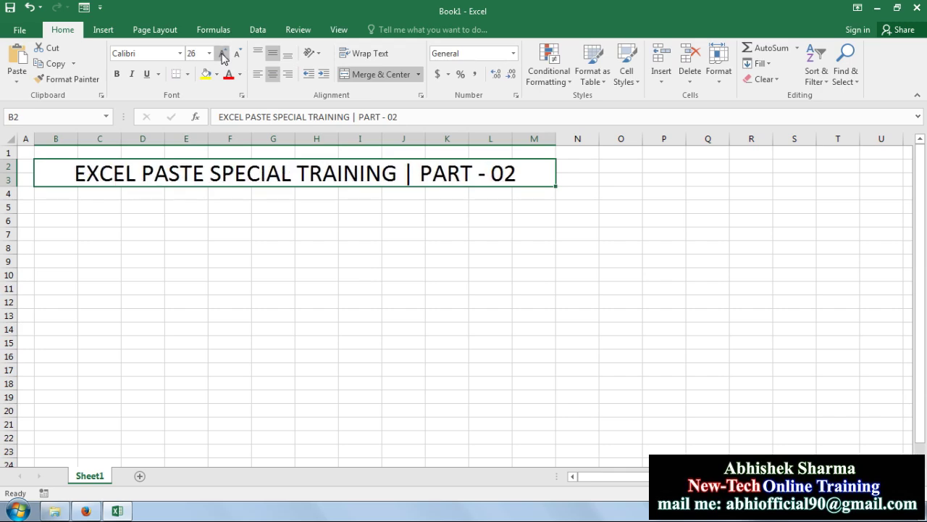
click(222, 55)
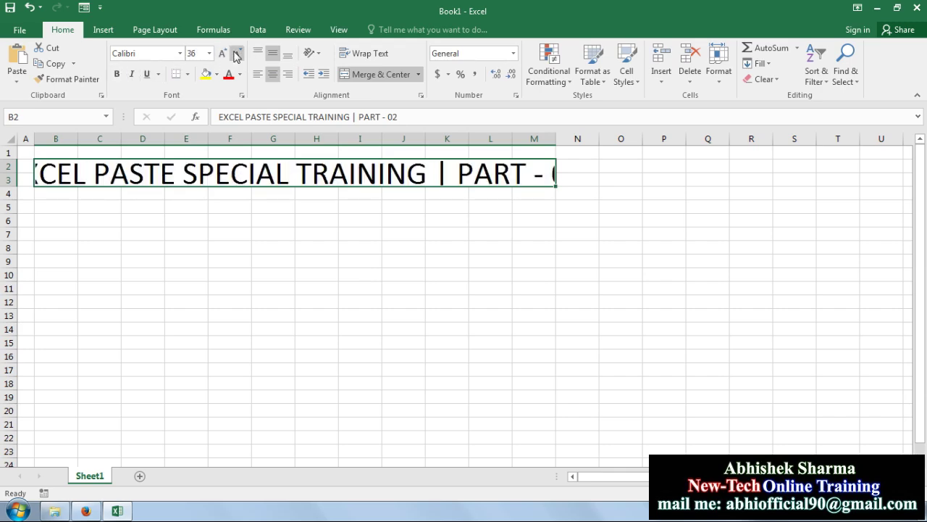
click(237, 53)
click(117, 74)
- Give the title a black fill with white text
click(217, 74)
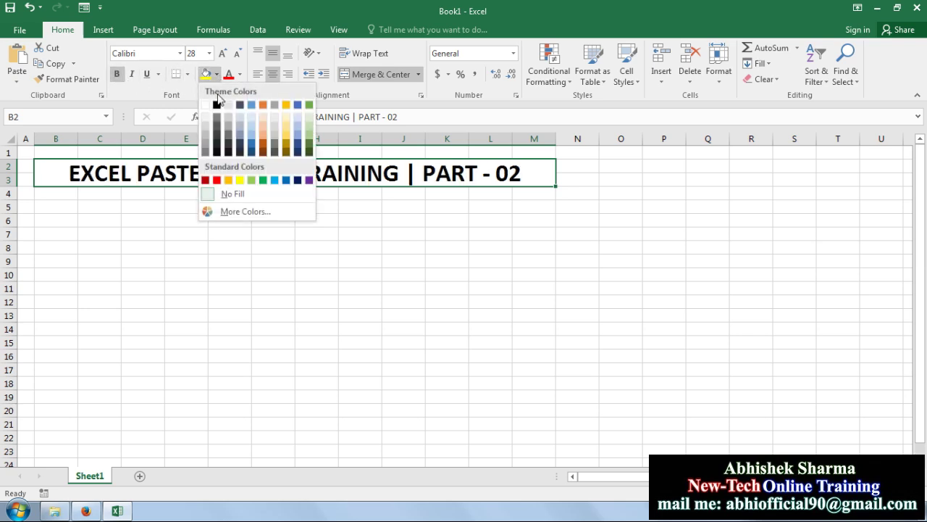
click(217, 105)
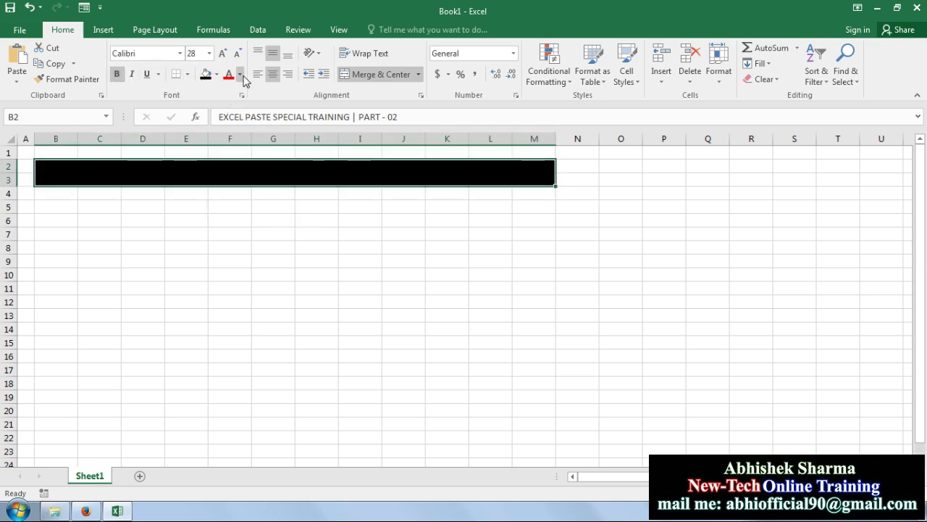
click(240, 73)
click(228, 120)
click(218, 269)
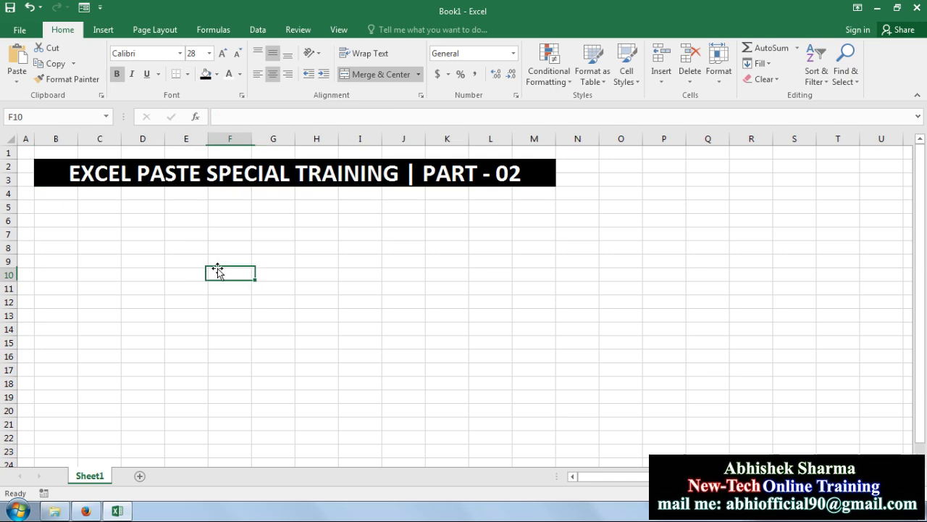
click(68, 208)
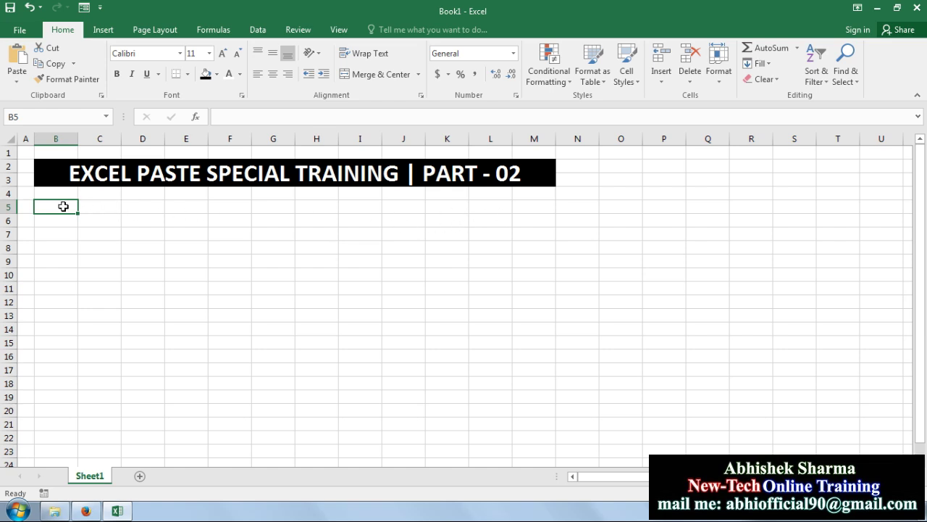
- Merge B5:M5 and enter the subheading NORMAL DATA
drag(64, 207, 553, 208)
click(351, 74)
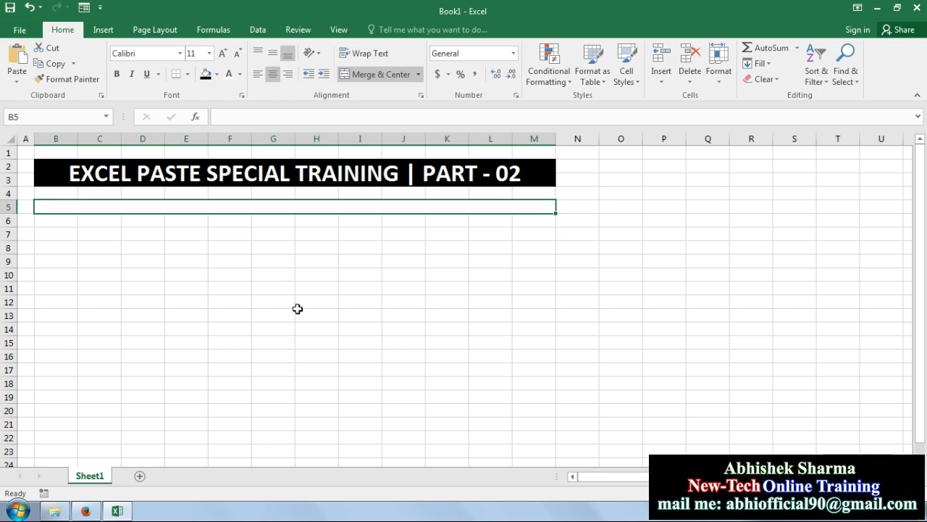
text(NORMA)
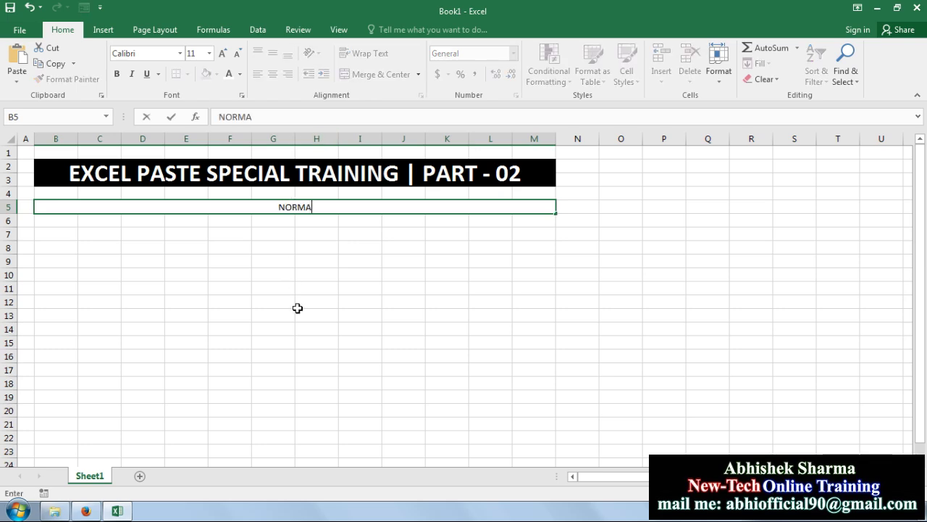
text(KL)
key(BackSpace)
key(BackSpace)
text(L)
text( DATA)
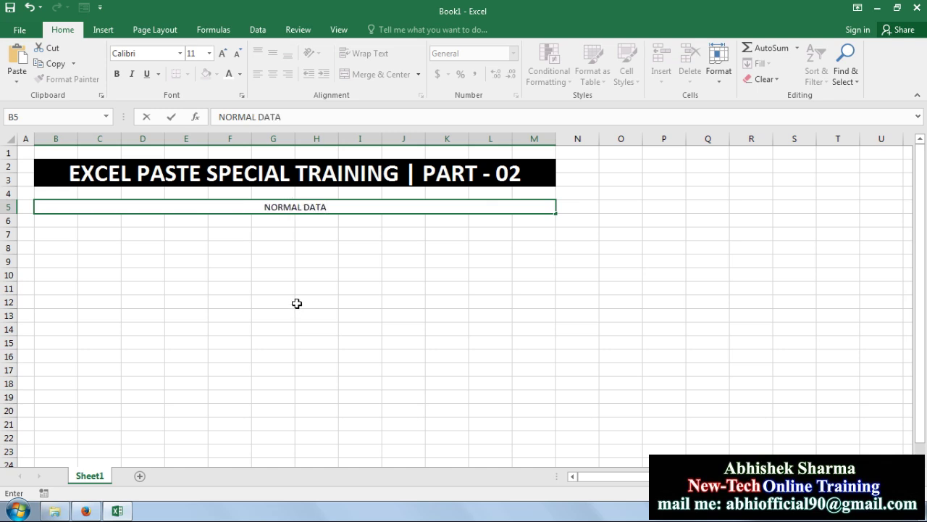
click(297, 303)
- Format the subheading as bold white text on a black fill
click(317, 208)
click(207, 73)
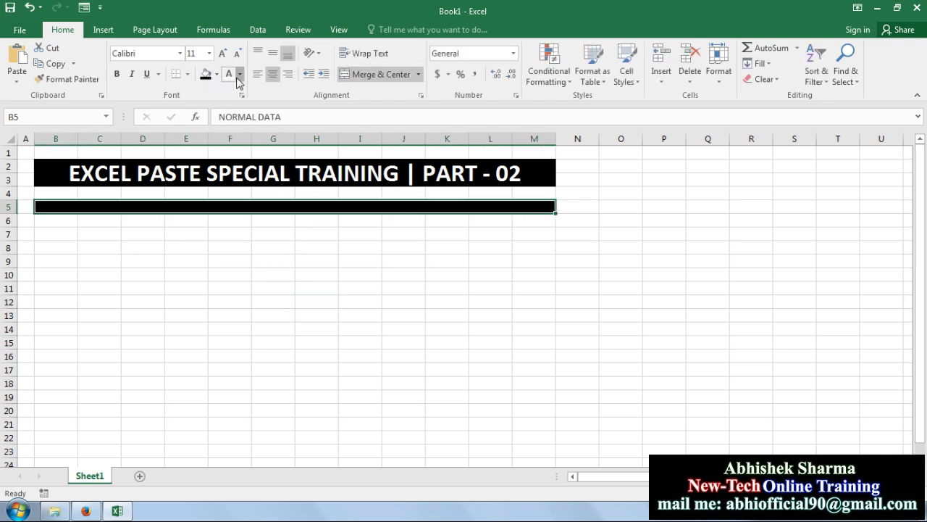
click(239, 74)
click(232, 119)
click(116, 73)
click(142, 287)
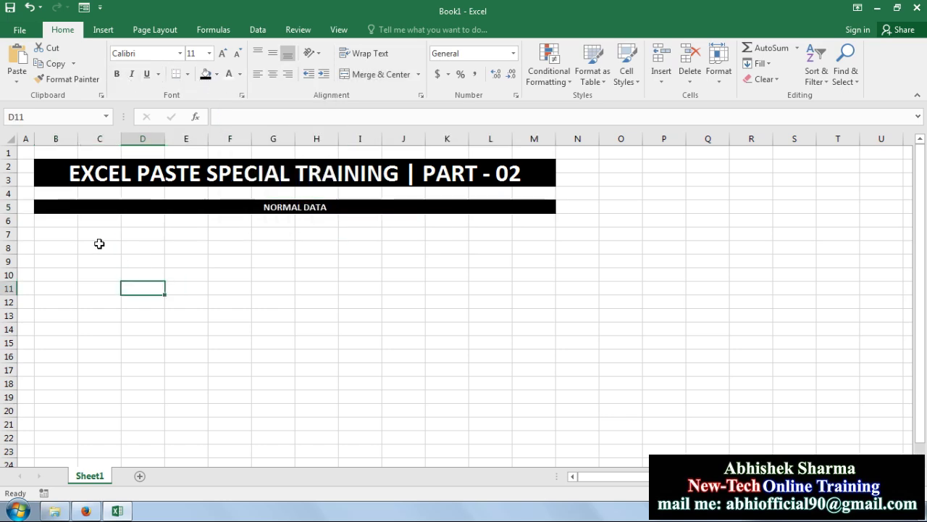
click(68, 234)
- Enter the headers S.NO., ITEMS and SALES in B7:D7
key(Down)
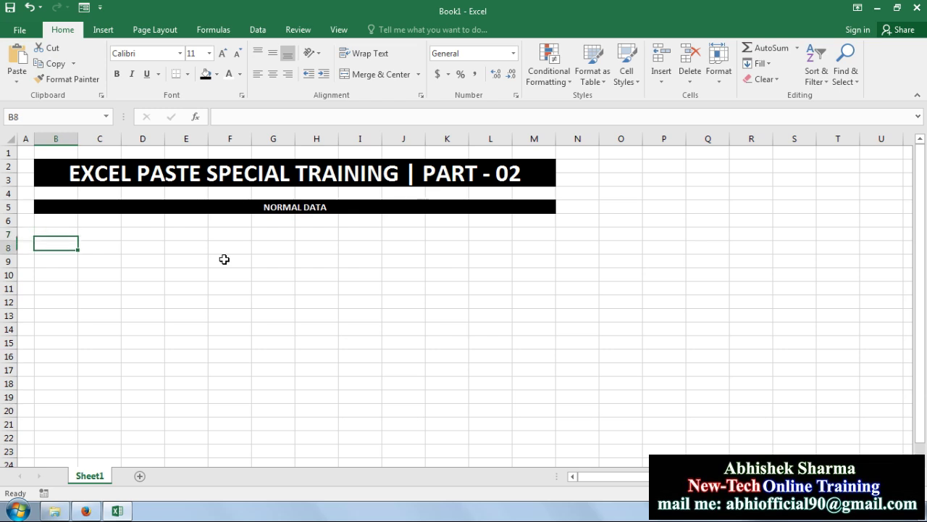
key(Up)
text(S)
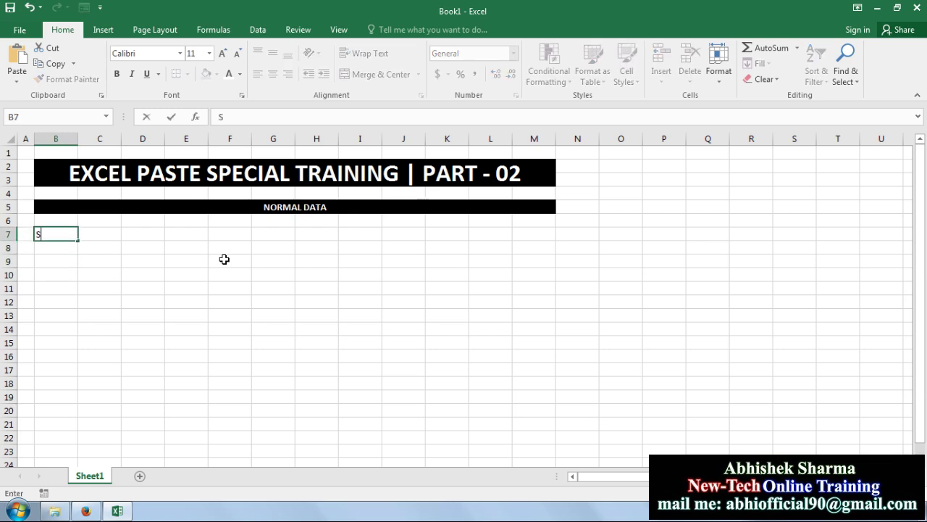
key(Tab)
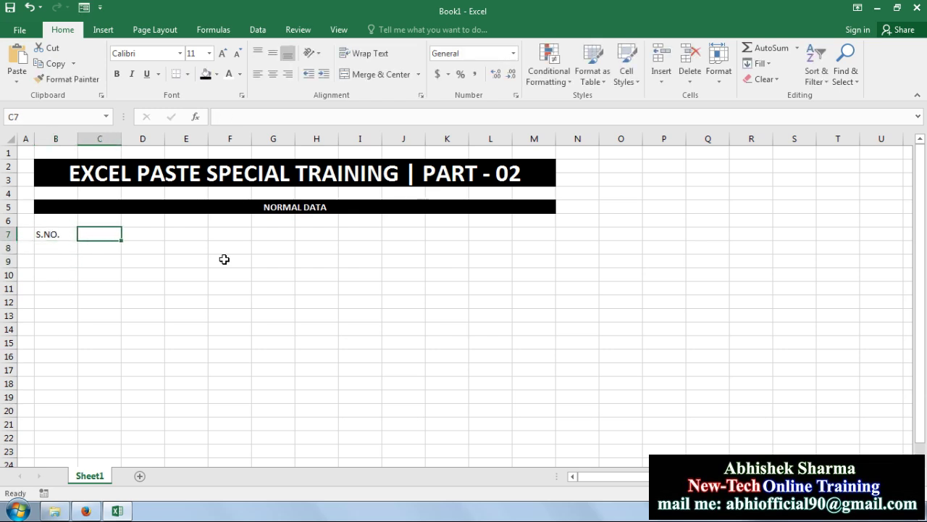
text(ITEMS)
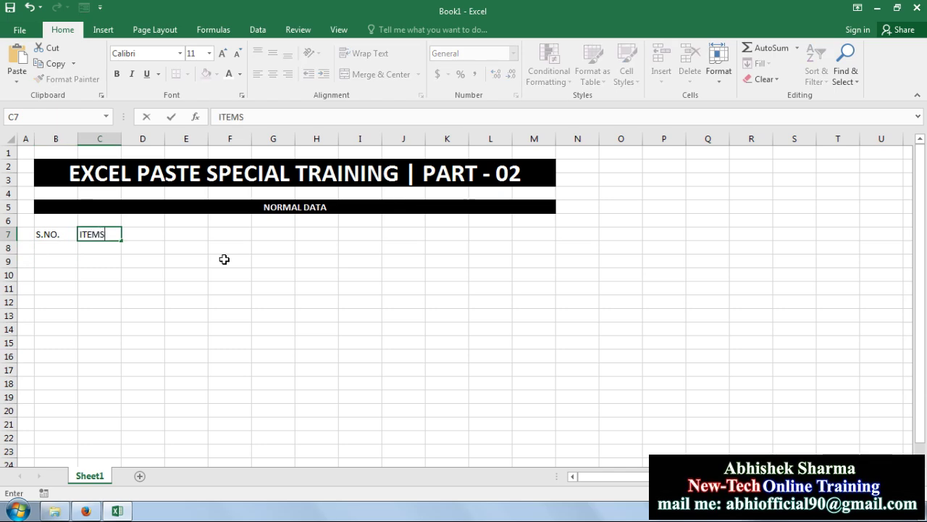
key(Tab)
text(SAL)
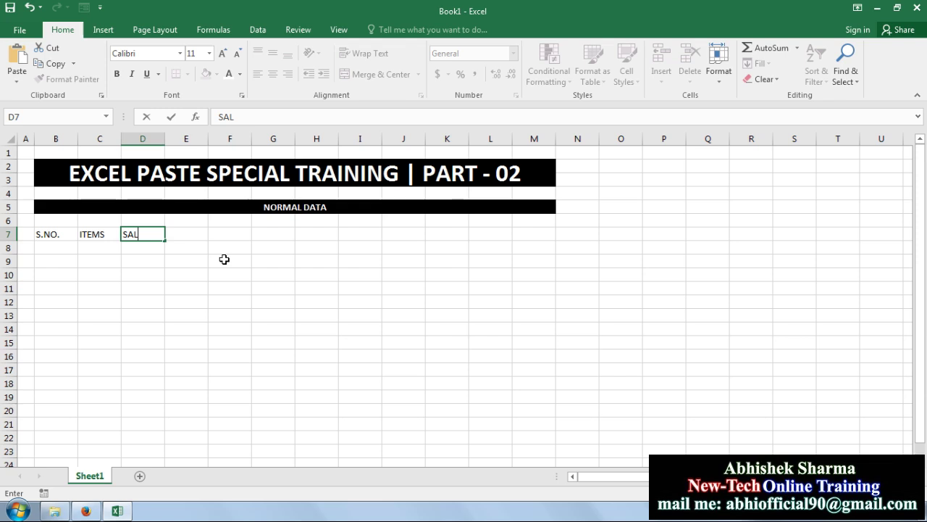
text(ES)
key(Return)
- Number rows 1–5 in B8:B12 and fill item names ITEMS 01–05 in C8:C12
key(Left)
key(Left)
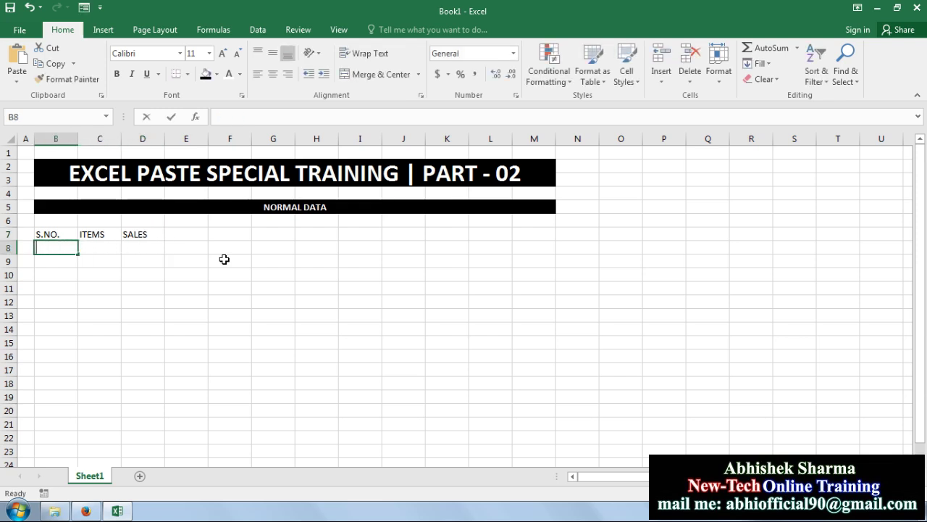
text(1 2 3 4 5)
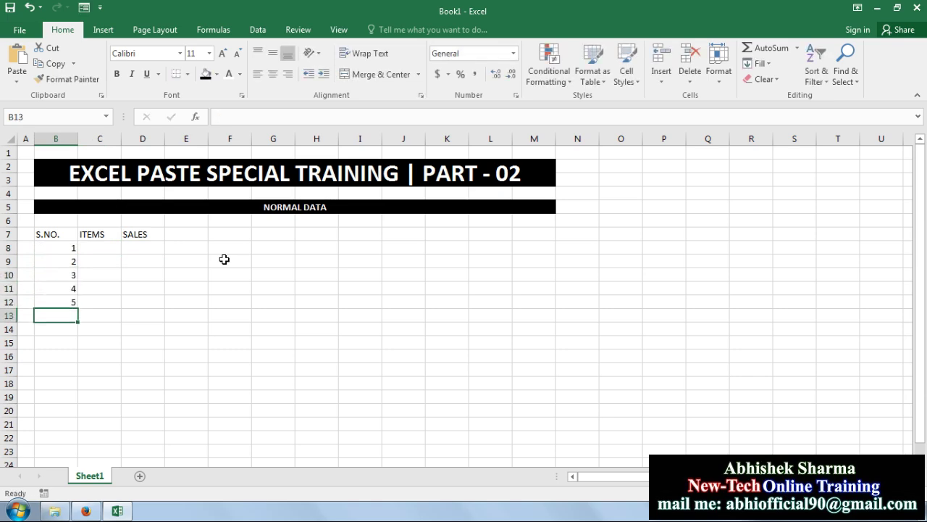
key(Up)
key(Up)
click(101, 247)
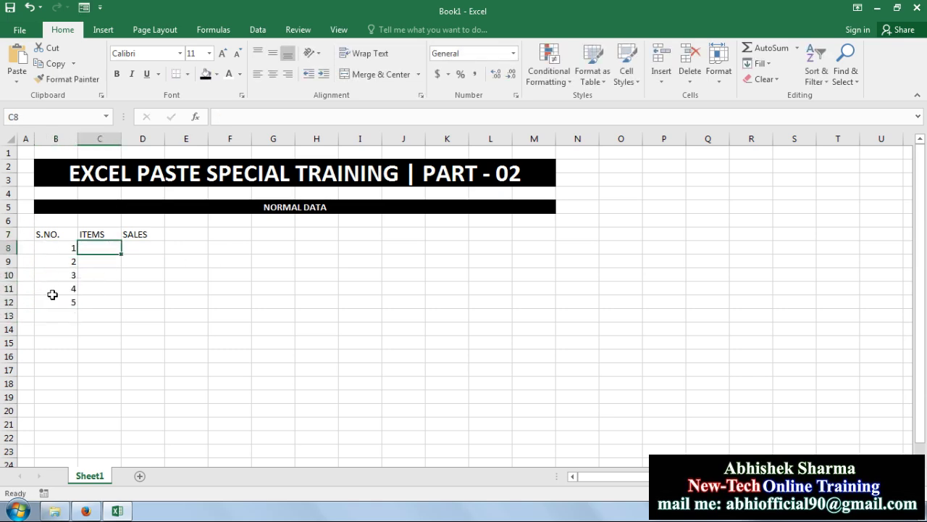
text(I)
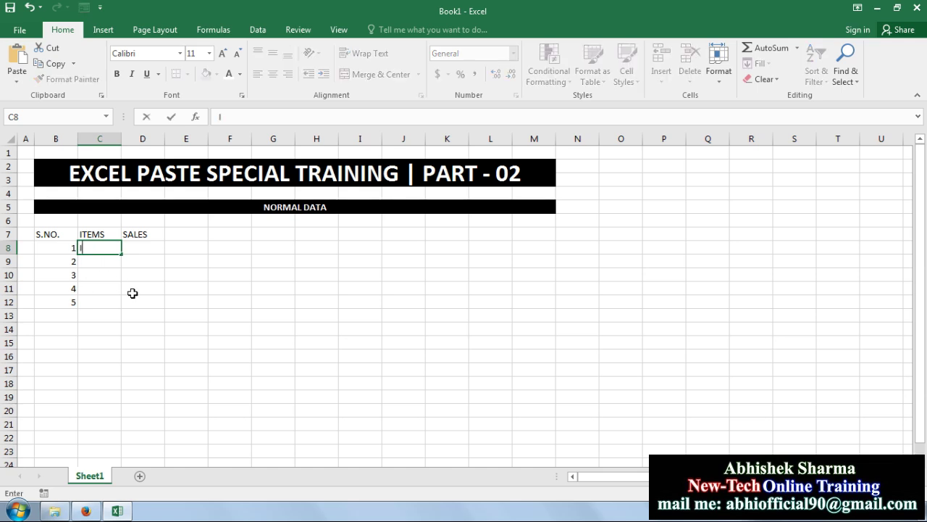
text(TEMS 01)
key(Return)
key(ctrl+d)
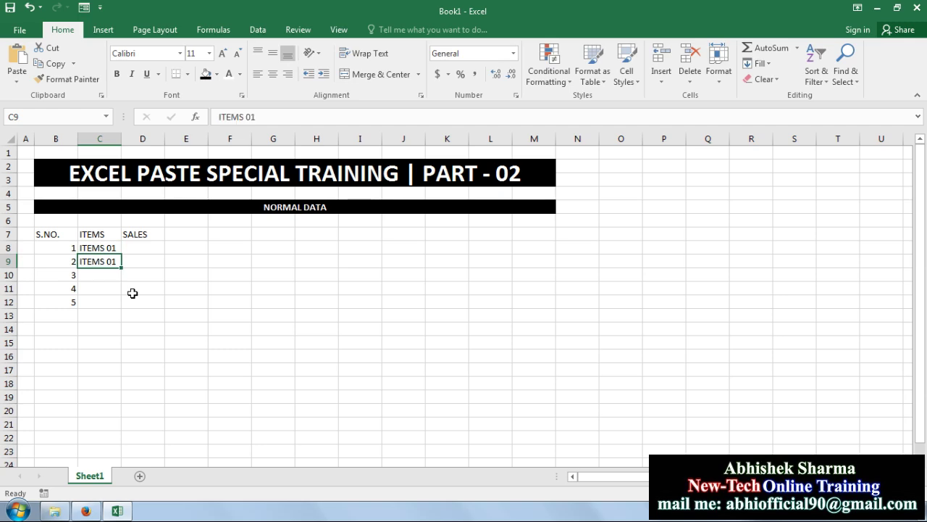
key(F2)
text(2)
key(Return)
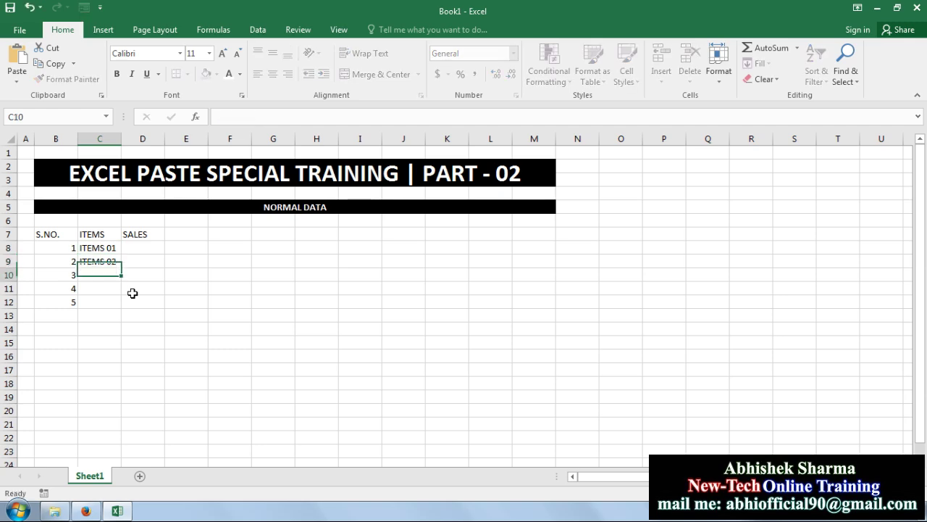
drag(116, 249, 120, 304)
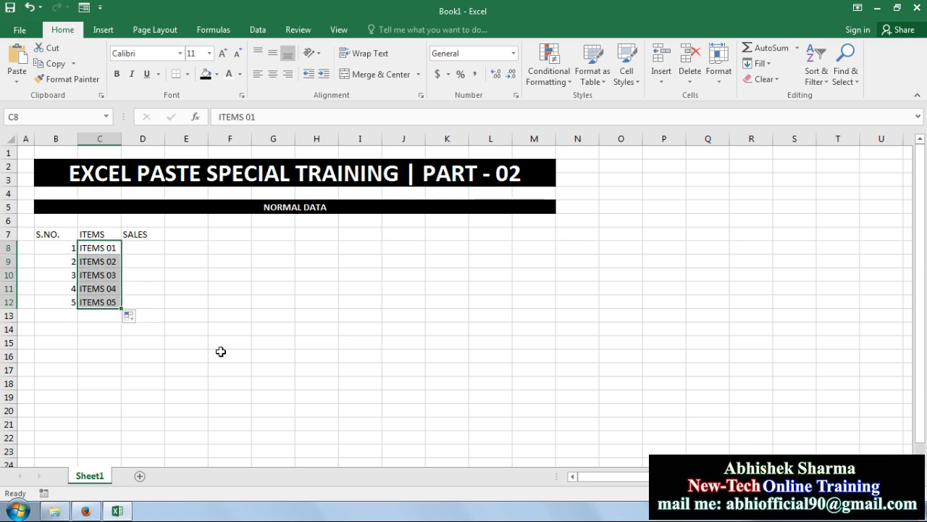
click(219, 348)
- Enter the sales figures 50, 45, 25, 35 and 44 in D8:D12
click(138, 247)
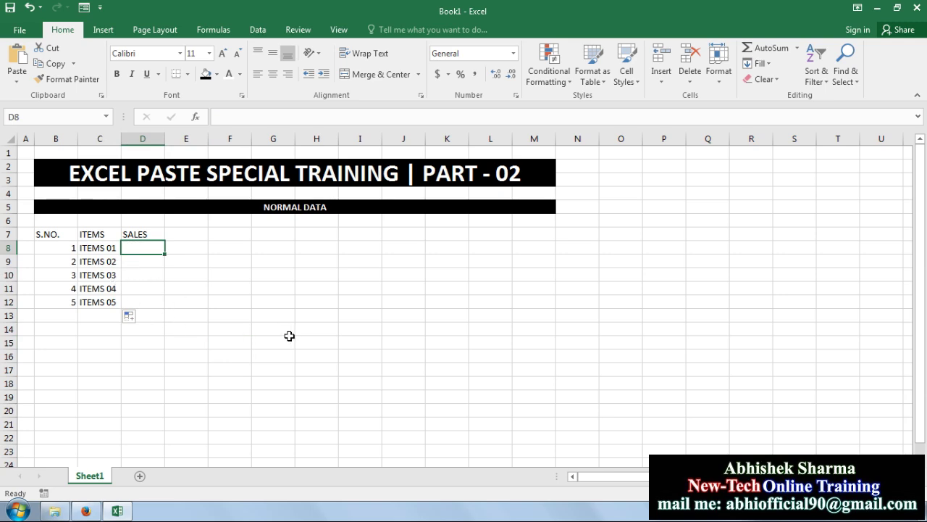
text(50)
key(Return)
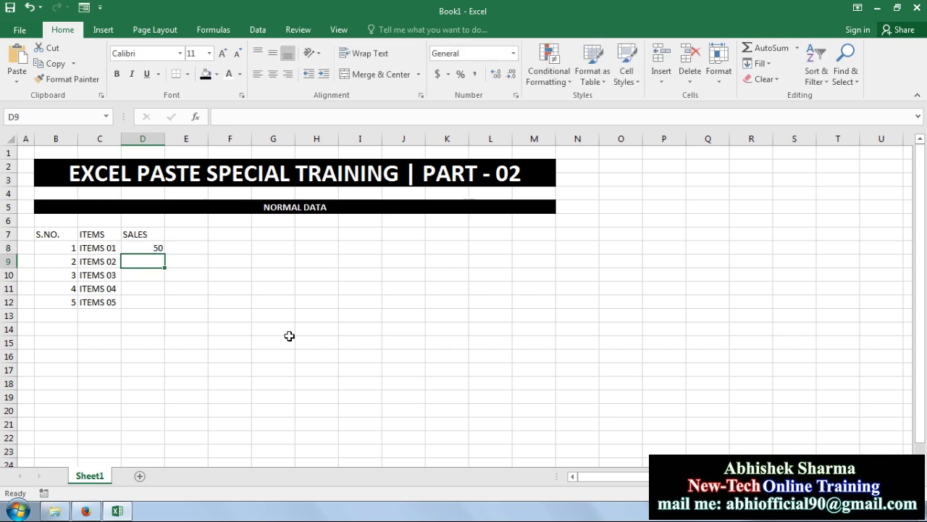
text(45)
key(Return)
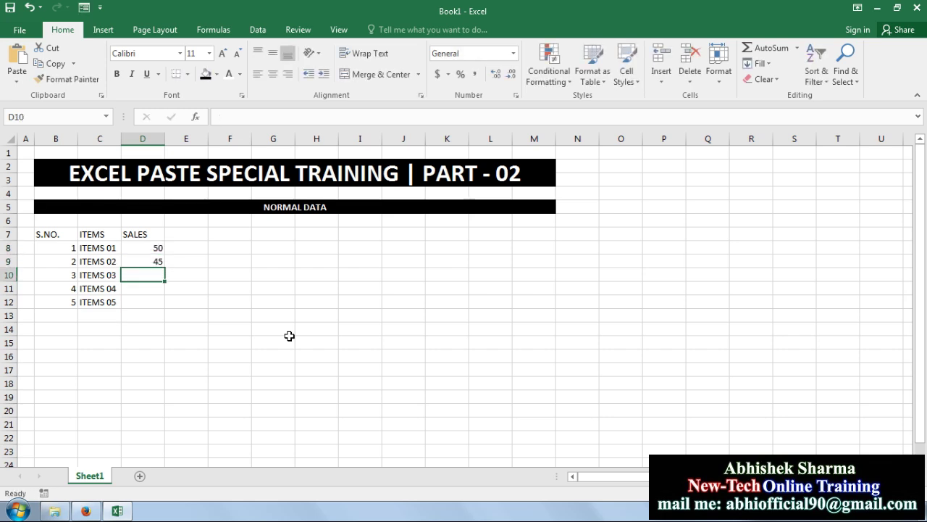
text(25)
key(Return)
text(35)
key(Return)
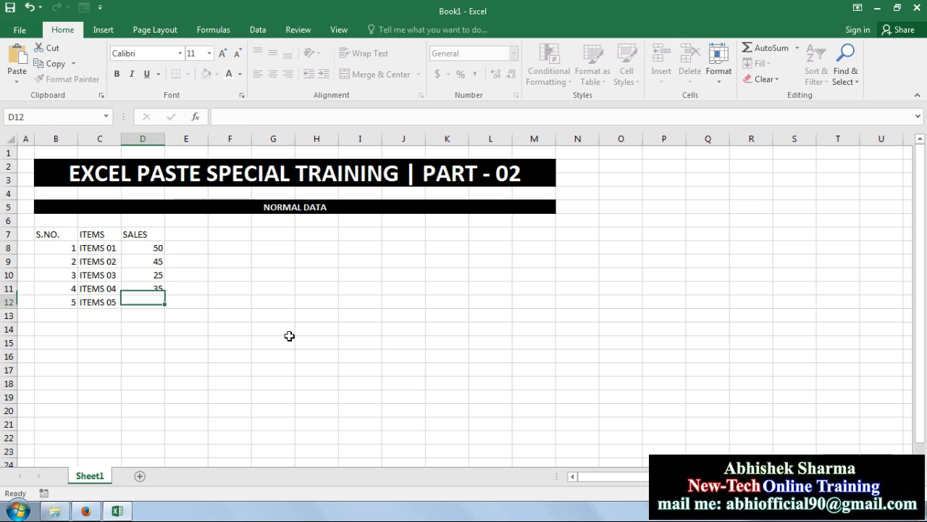
text(44)
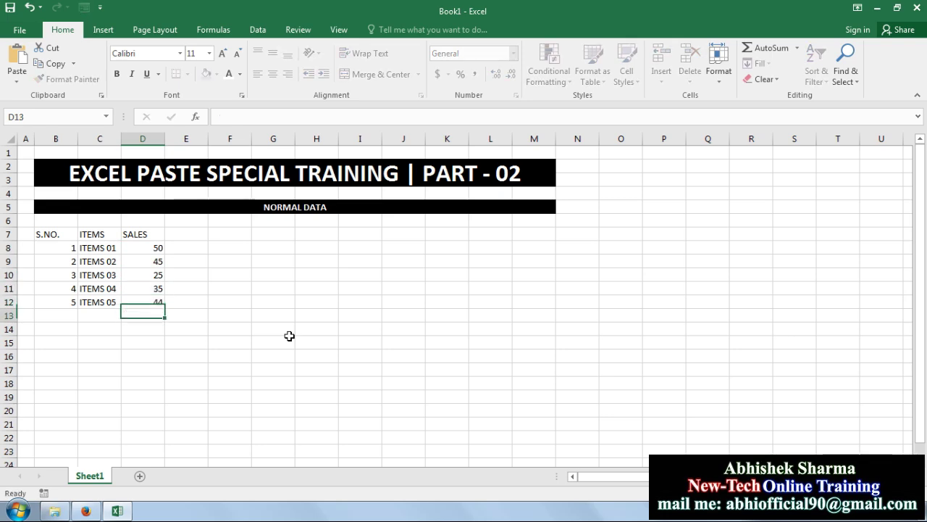
key(Return)
- Format the header row B7:D7 with a black fill and bold text
drag(46, 234, 137, 234)
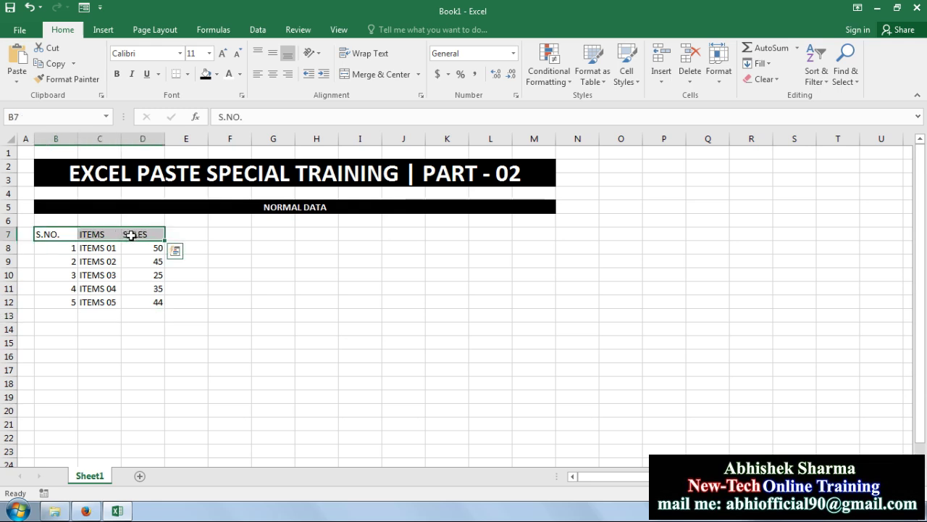
click(206, 74)
click(229, 74)
click(117, 74)
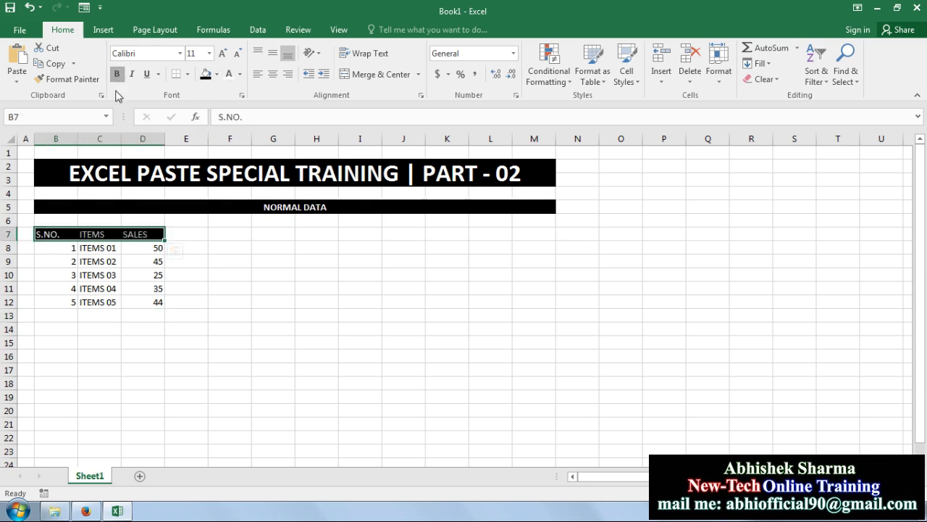
- Apply All Borders to the table B7:D12
drag(48, 234, 140, 298)
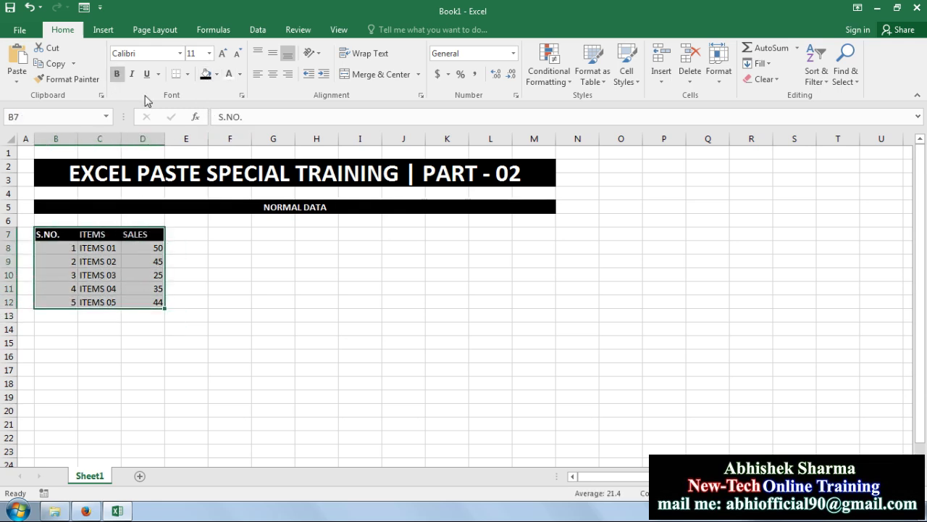
click(187, 74)
click(191, 189)
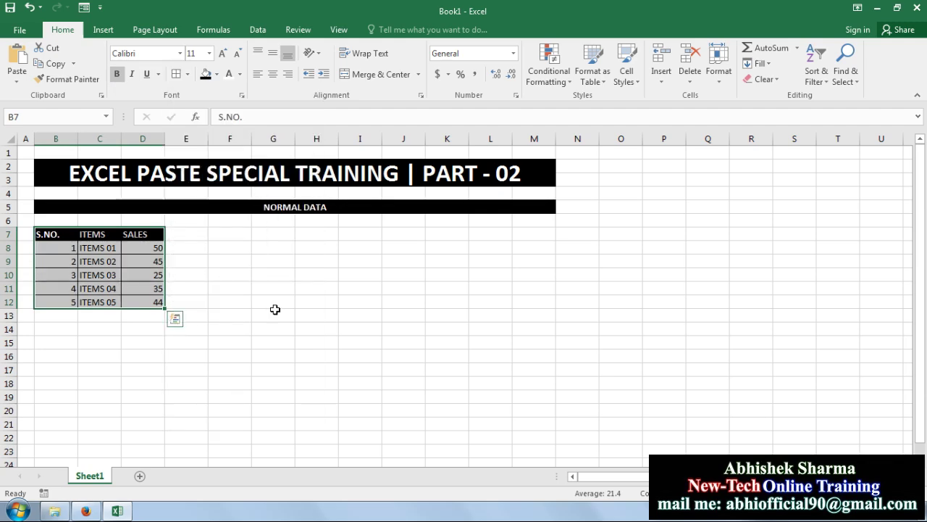
click(273, 313)
- Widen columns B–D and centre every entry in the table
drag(79, 142, 266, 144)
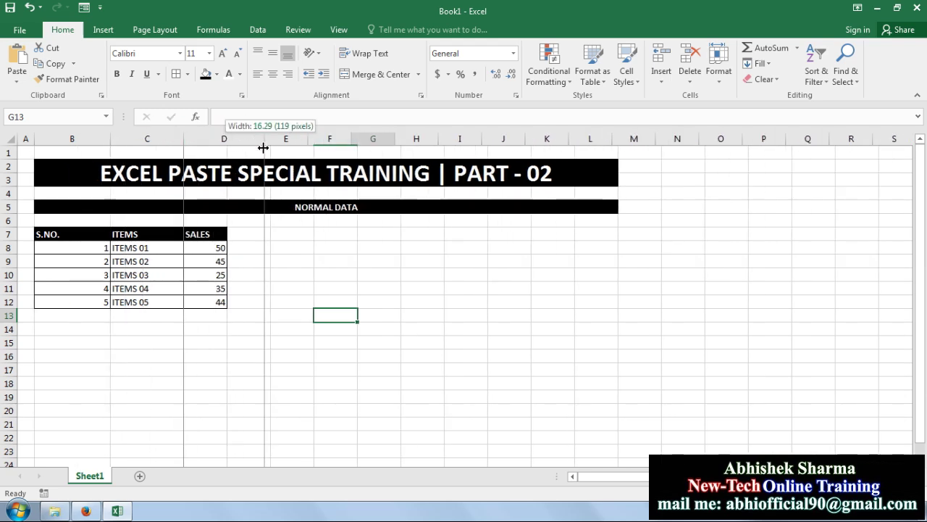
click(300, 313)
drag(103, 233, 239, 301)
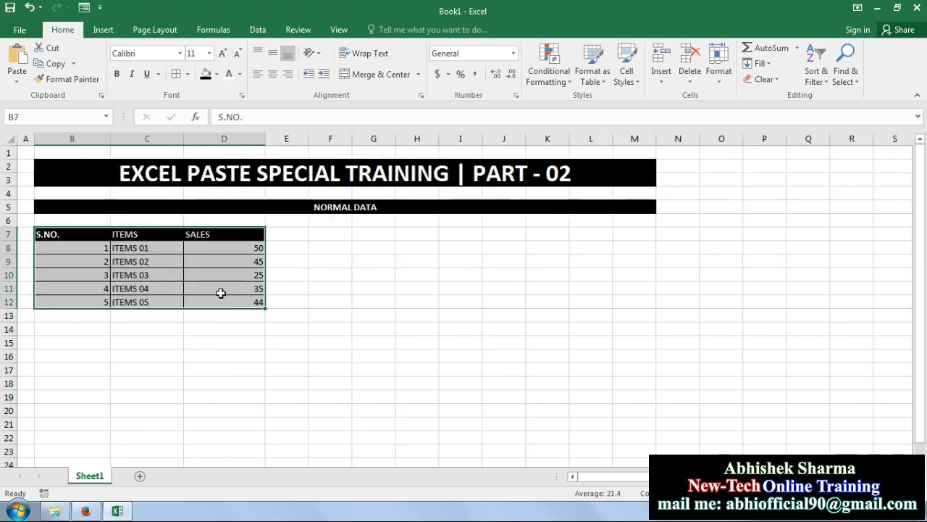
click(272, 74)
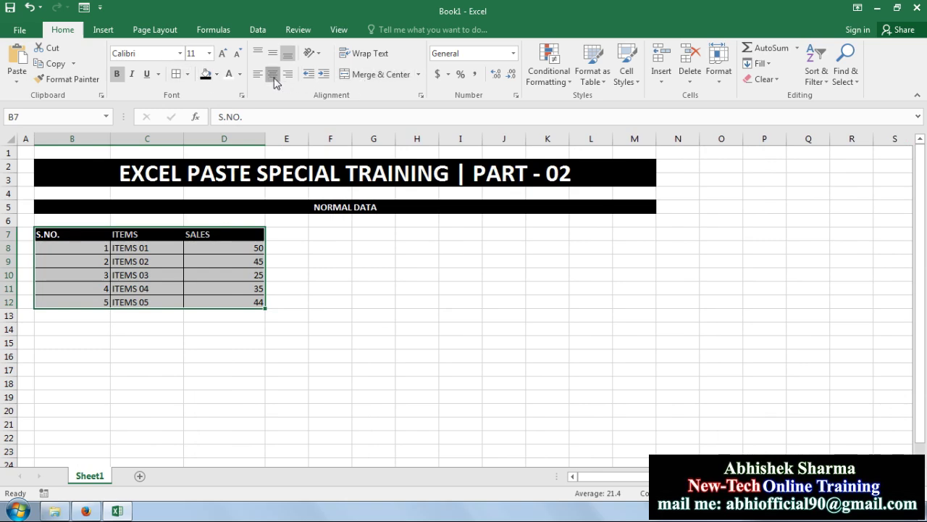
click(332, 326)
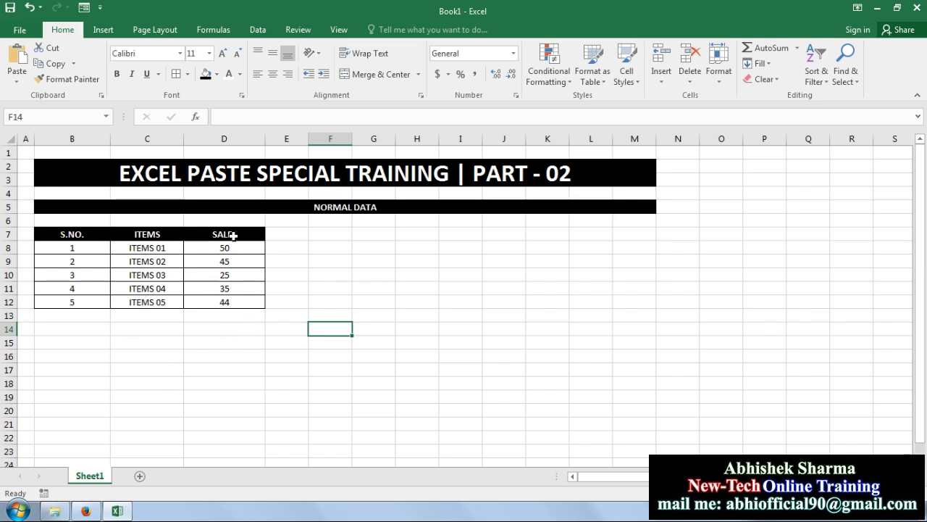
drag(229, 236, 229, 301)
- Copy the SALES range D7:D12 and preview Paste Special at G14, then cancel
right_click(226, 237)
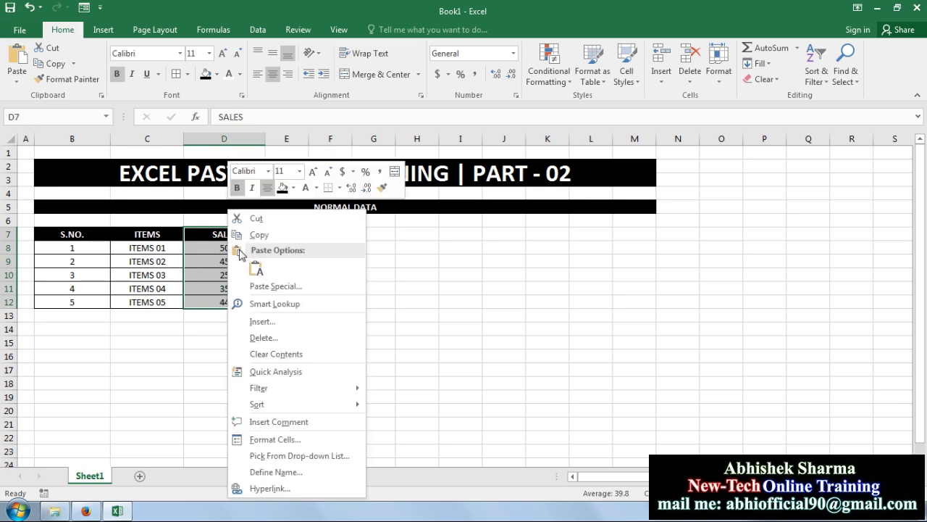
click(258, 236)
right_click(359, 328)
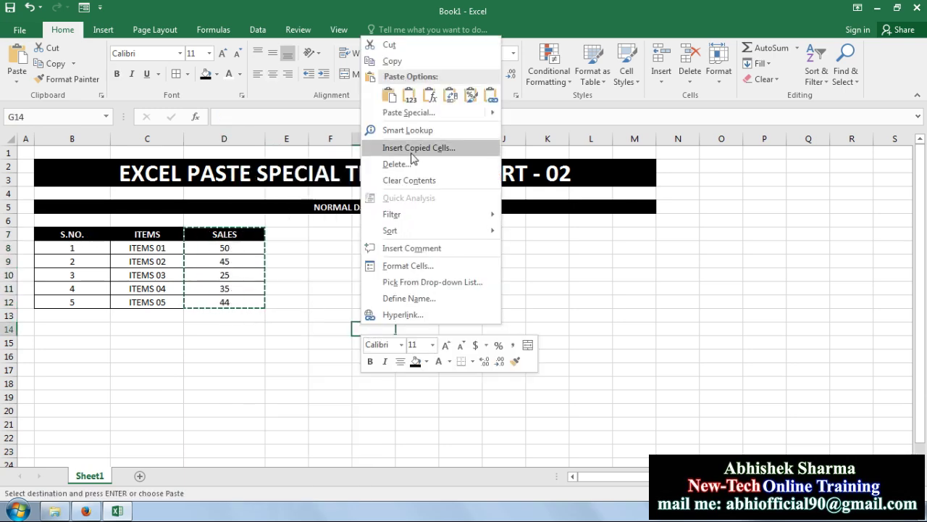
click(410, 113)
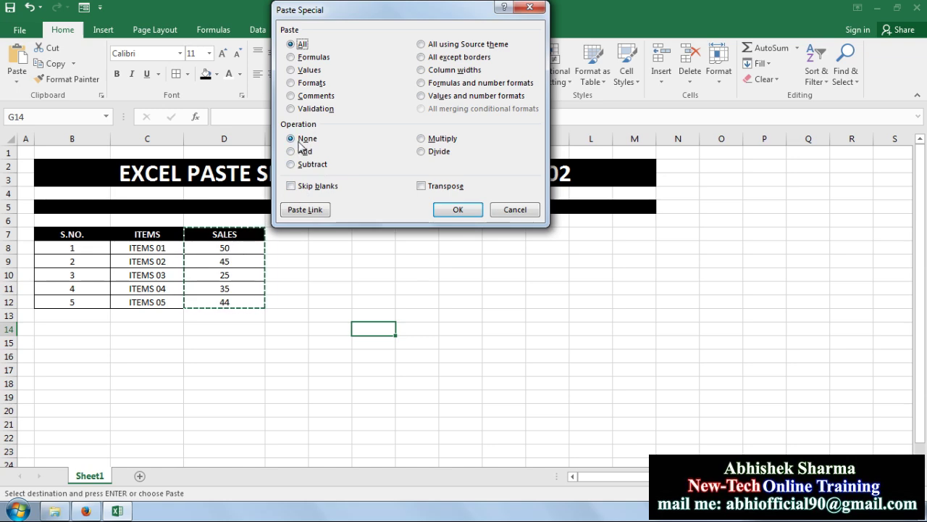
click(507, 211)
- Paste a copy of the B7:D12 sales table at B16 and widen column E
drag(72, 235, 236, 301)
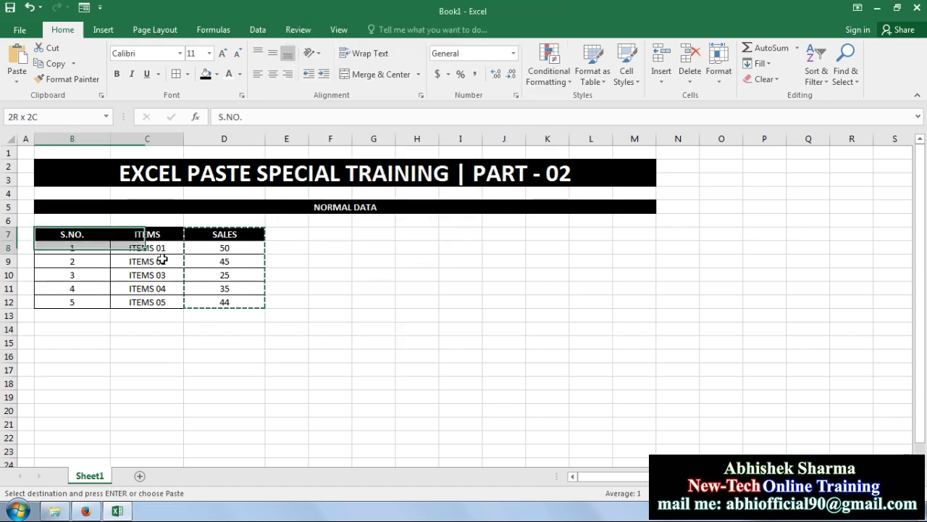
click(51, 63)
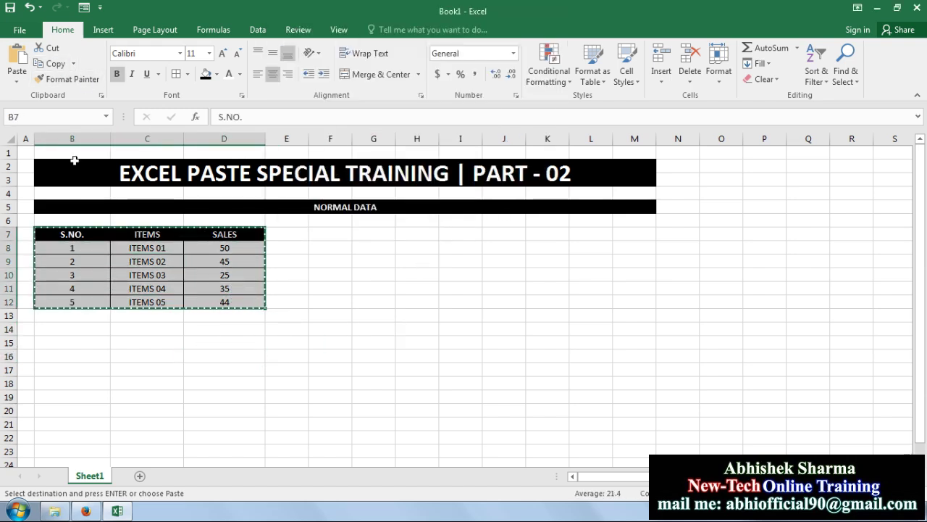
click(56, 344)
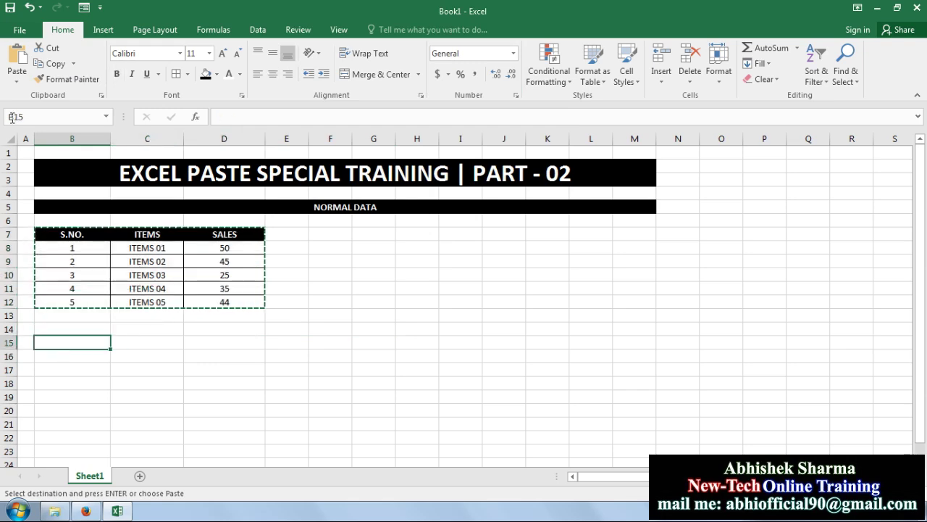
click(17, 75)
click(12, 58)
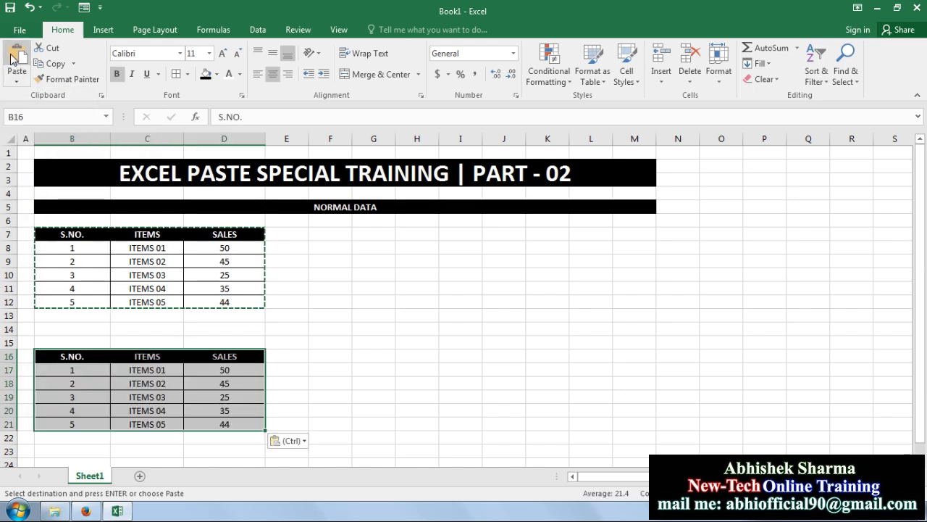
click(385, 397)
click(294, 356)
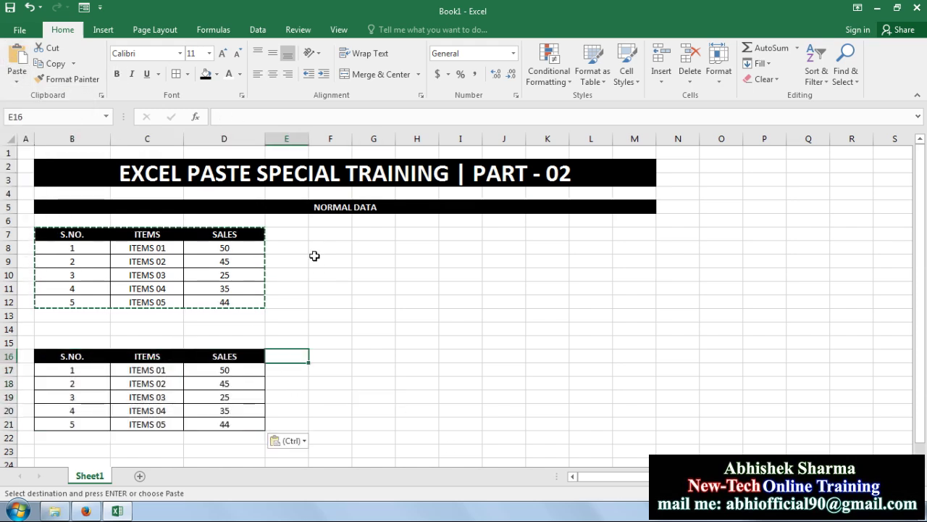
drag(310, 142, 348, 142)
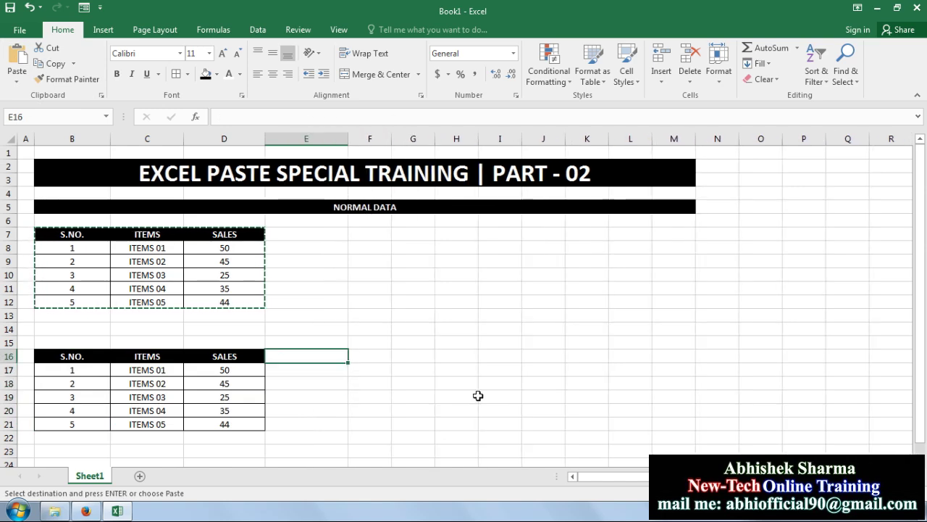
- Enter the header ADD PCS in E16 and the value 50 in E15
text(ADD PCS)
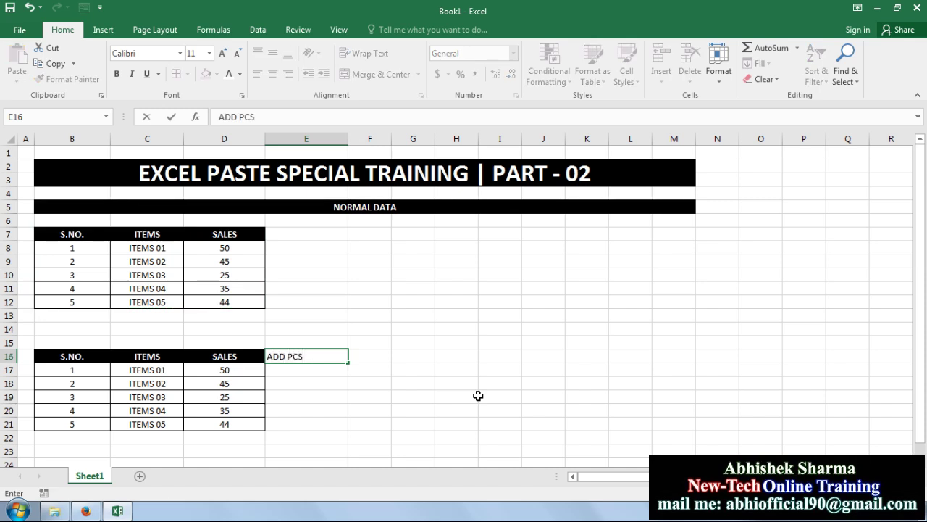
key(Return)
click(333, 342)
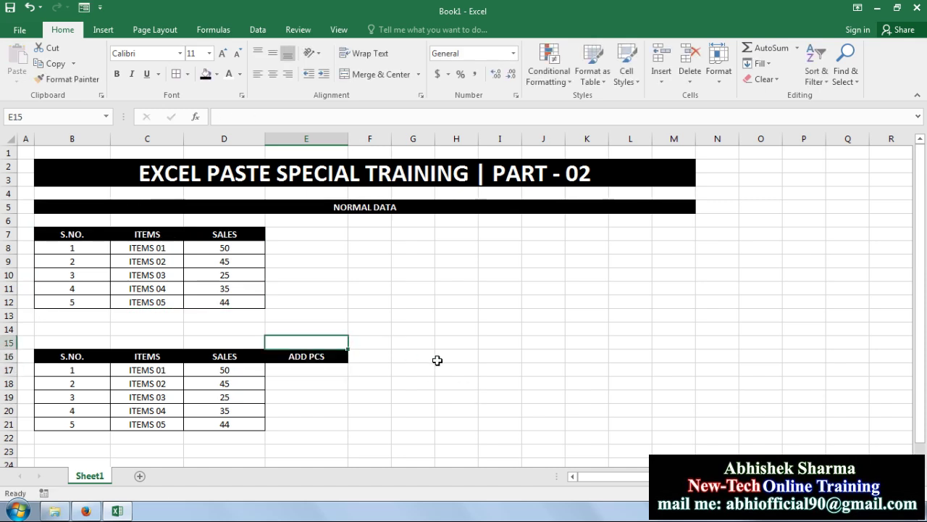
text(50)
key(Return)
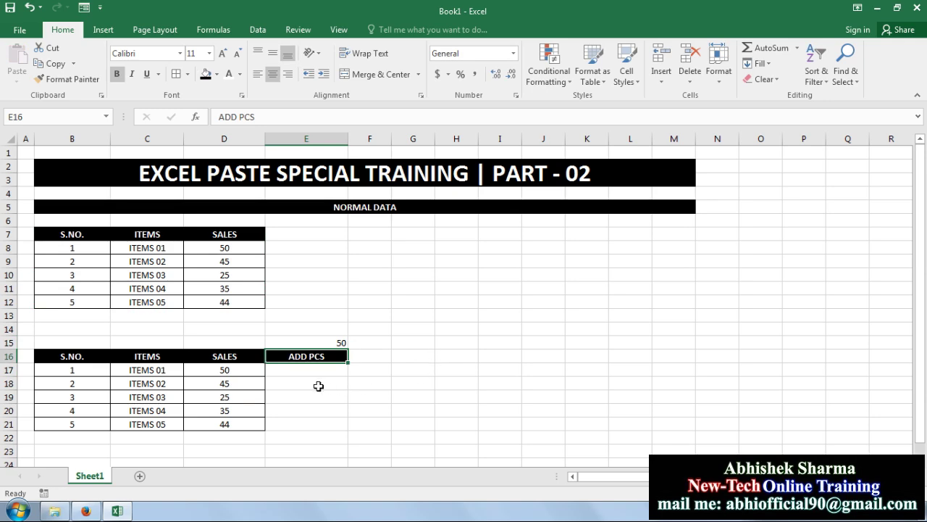
- Copy the SALES values D17:D21 into E17:E21 and clear the copy marquee
drag(309, 369, 309, 424)
drag(232, 371, 237, 417)
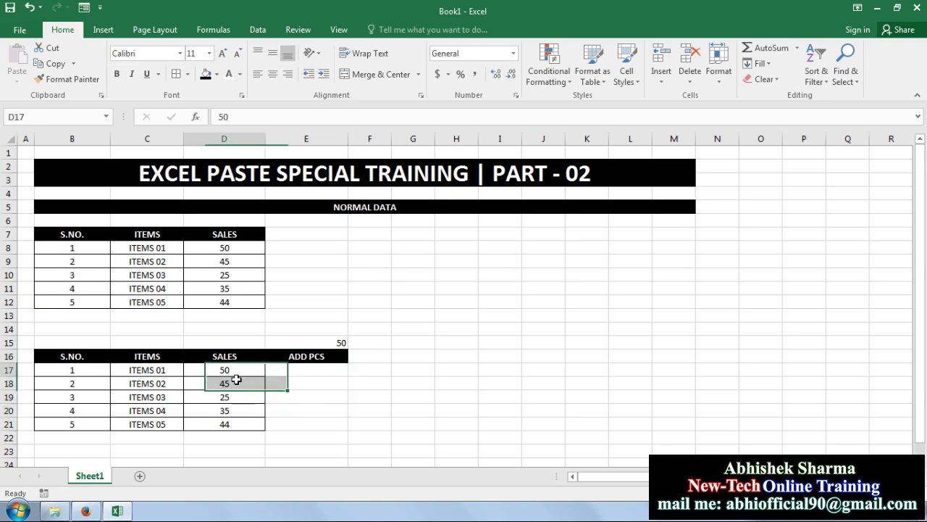
click(52, 63)
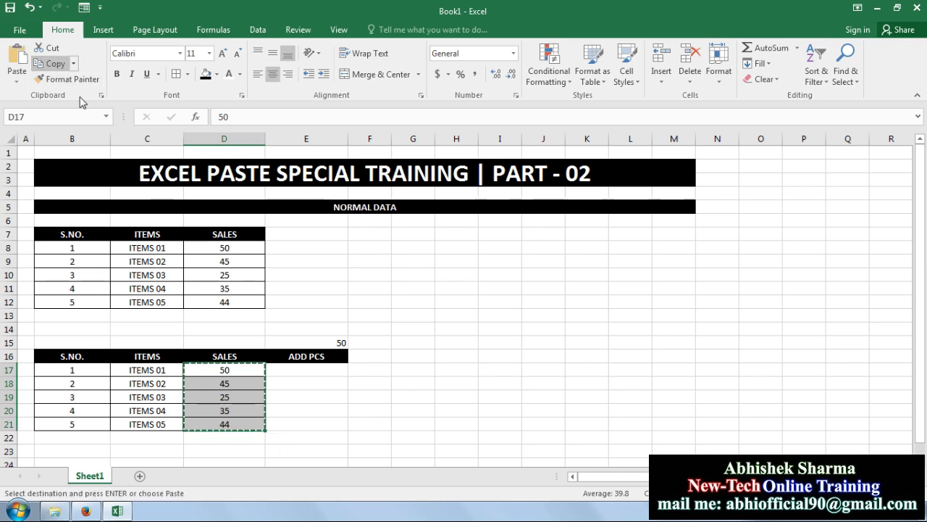
click(301, 369)
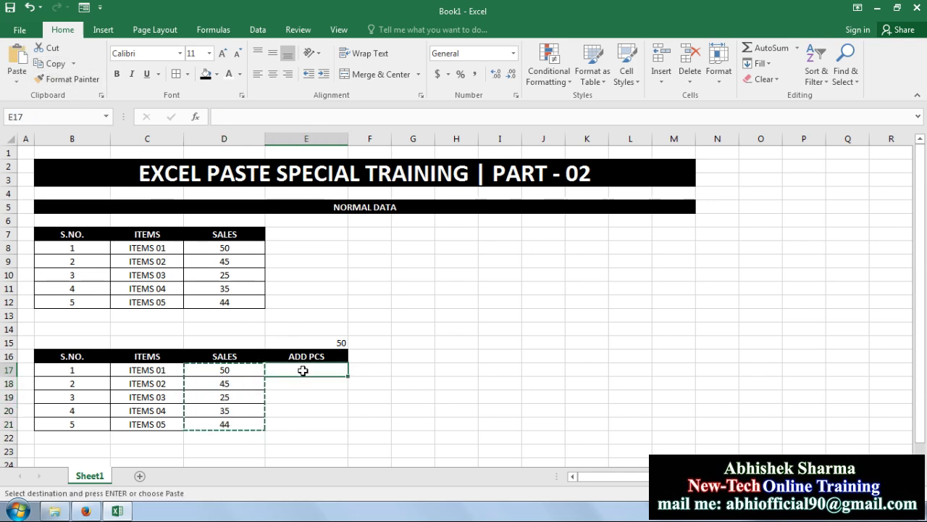
click(17, 58)
click(438, 458)
click(237, 384)
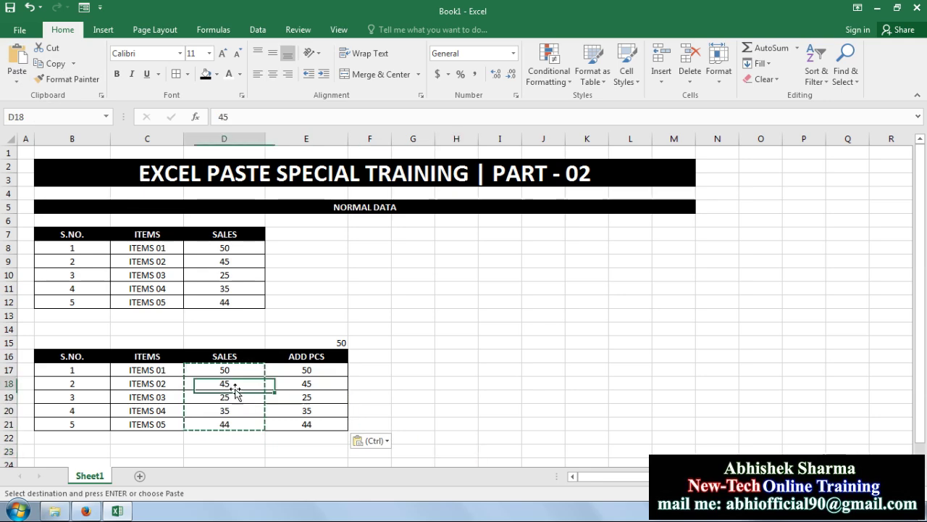
click(71, 372)
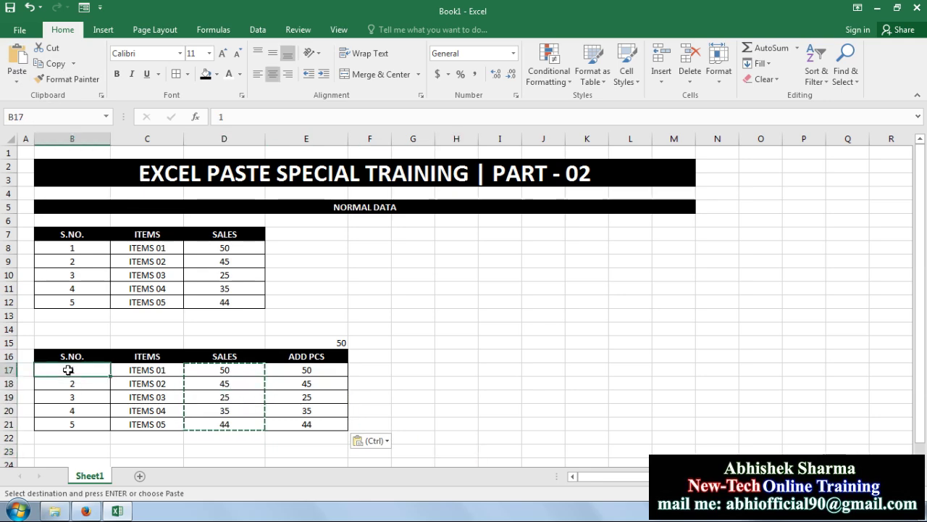
click(158, 371)
click(214, 371)
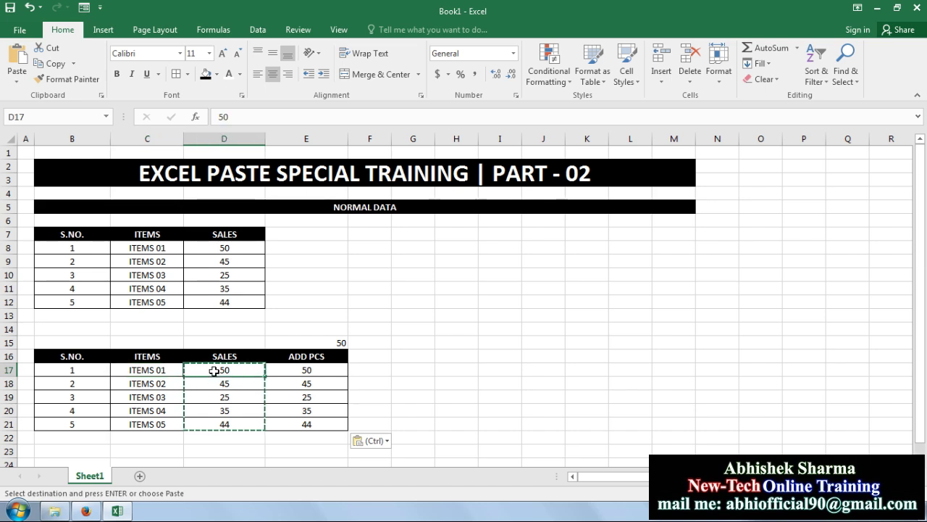
key(Escape)
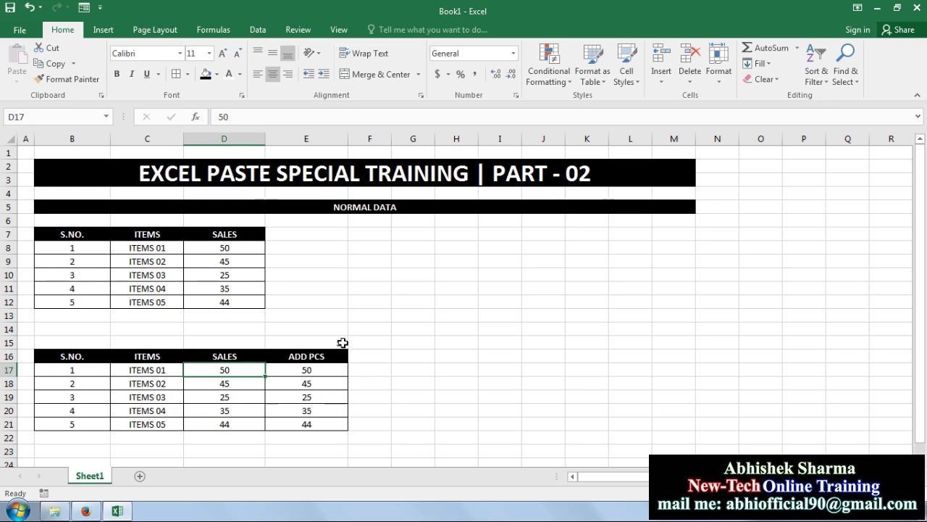
click(343, 342)
text(50)
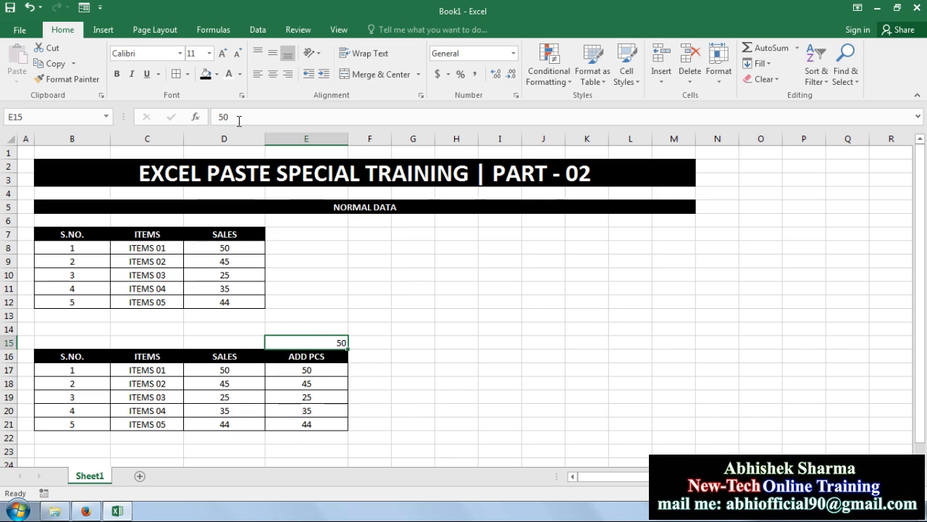
- Try centring, black fill and bold on E15, then clear its formatting
click(272, 74)
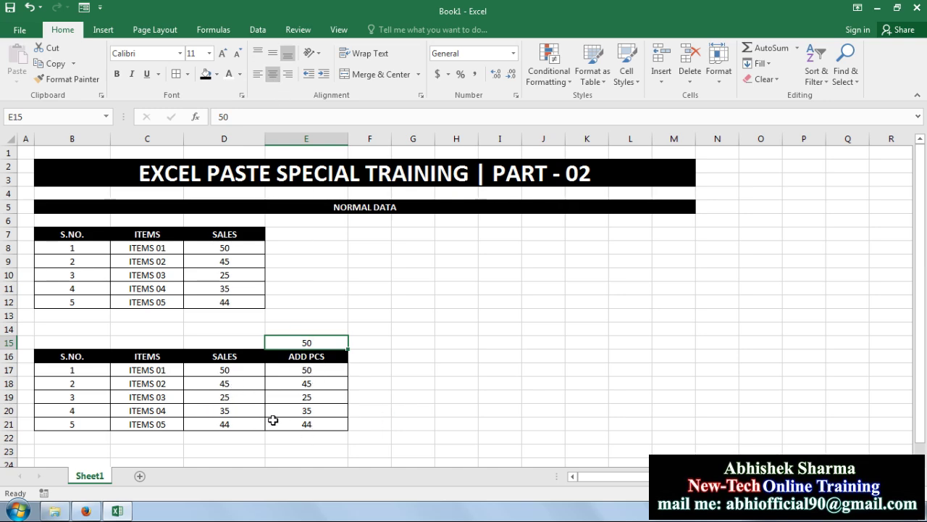
click(394, 397)
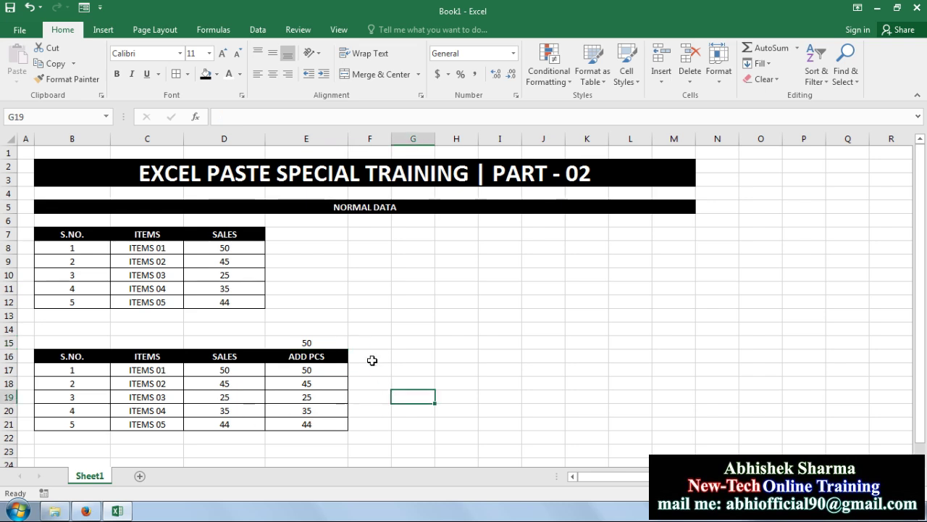
click(338, 339)
click(207, 75)
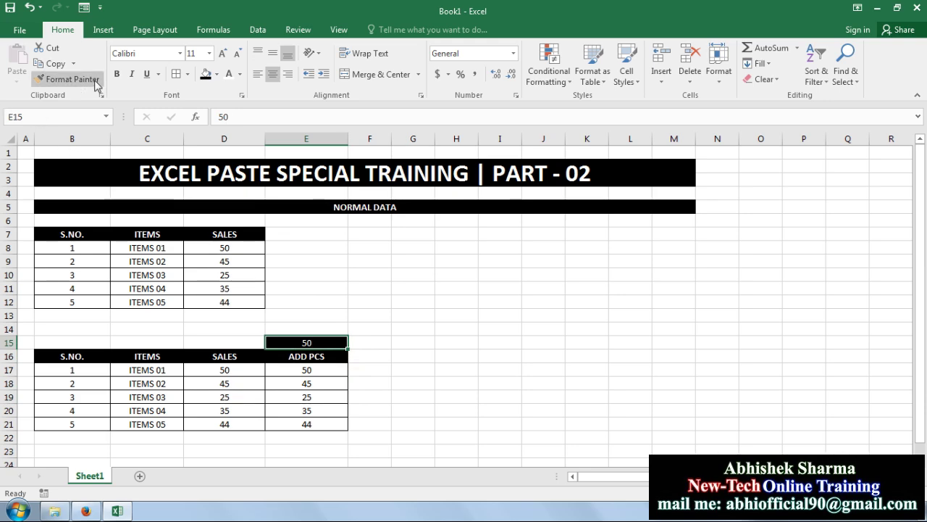
click(117, 73)
click(429, 344)
click(328, 341)
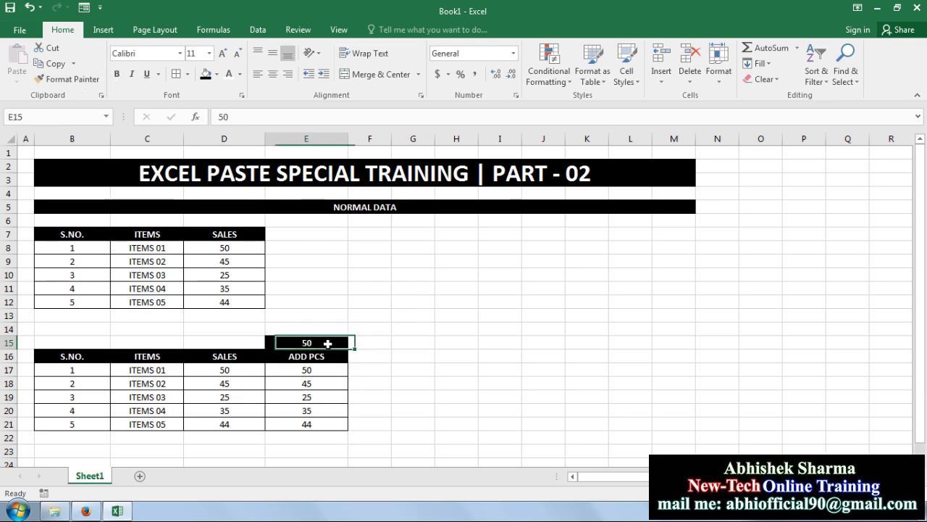
click(766, 79)
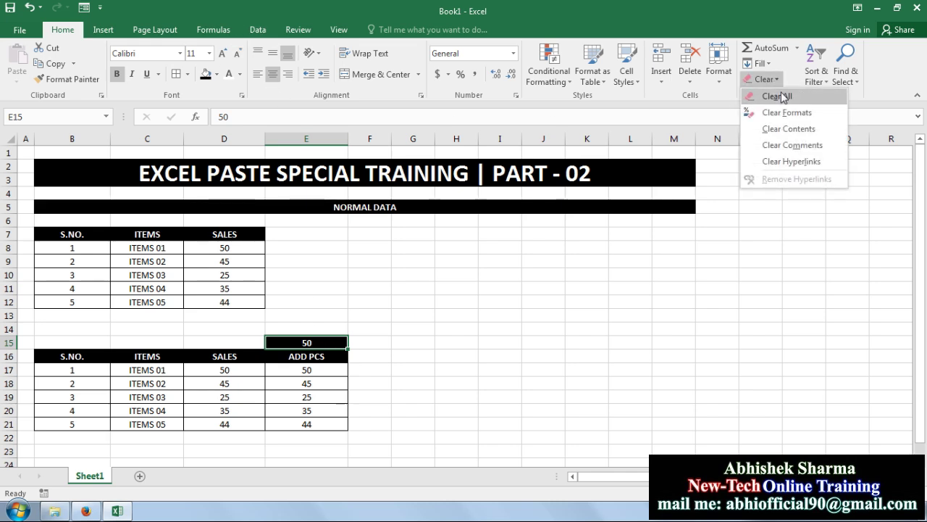
click(787, 112)
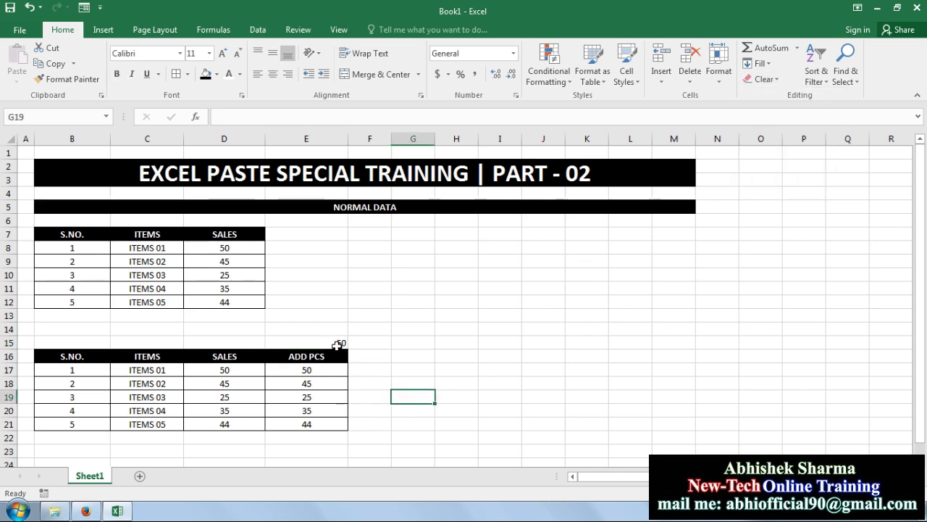
- Make the 50 in E15 centred and bold, then copy it
click(272, 74)
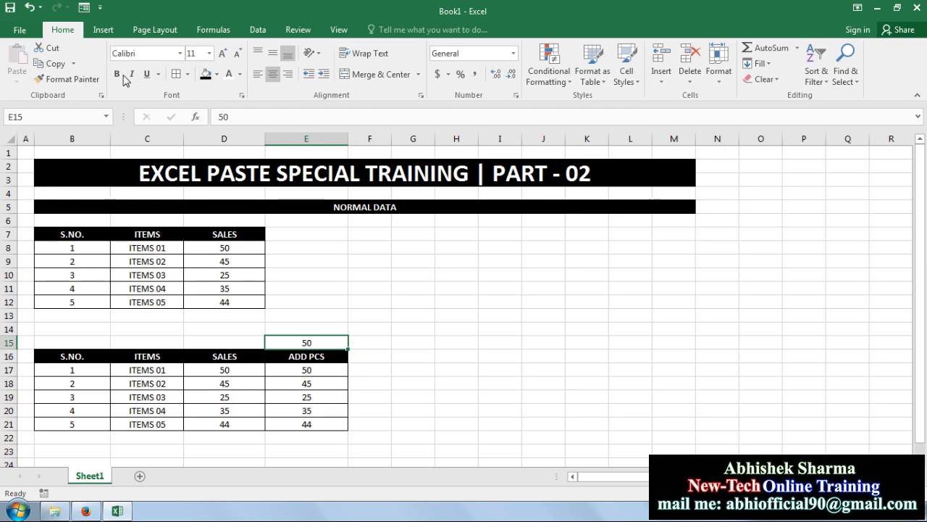
click(116, 73)
click(473, 400)
click(331, 340)
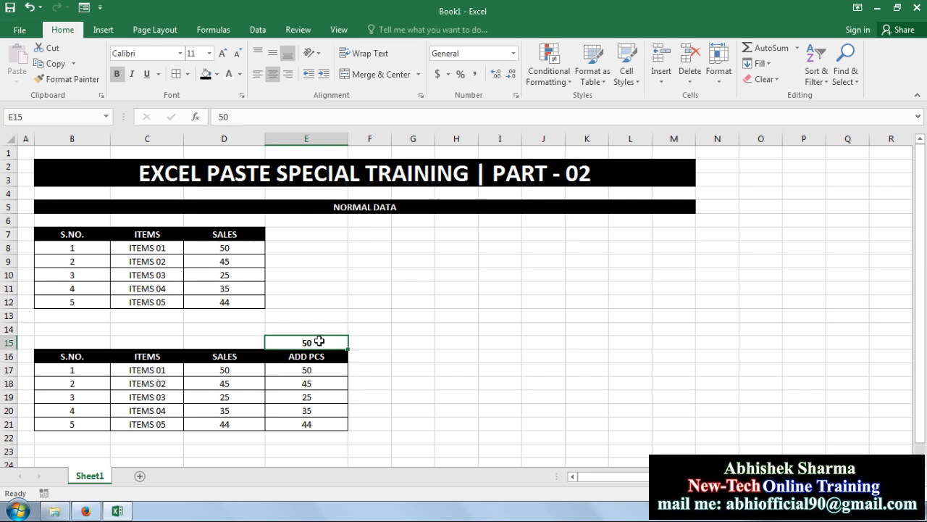
click(55, 64)
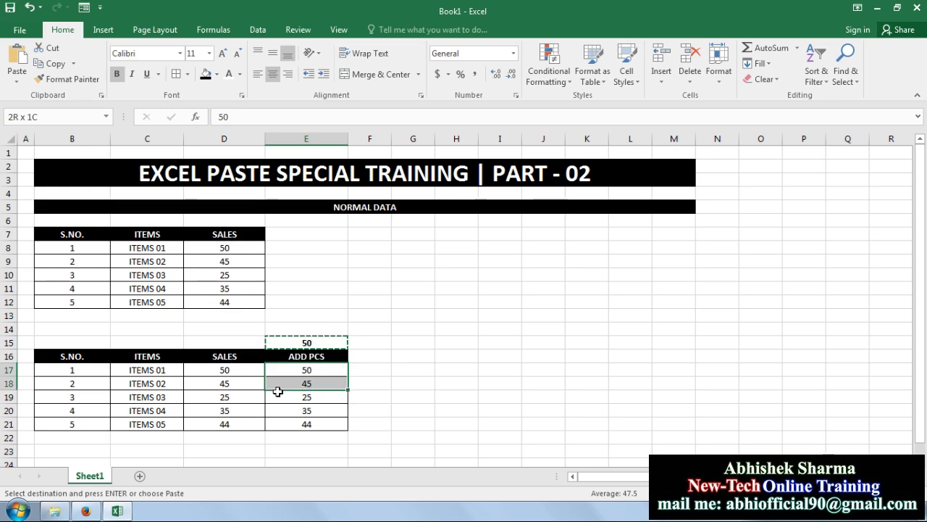
- Paste Special with Add onto E17:E21 using the copied 50, making ADD PCS read 100, 95, 75, 85, 94
drag(277, 370, 276, 423)
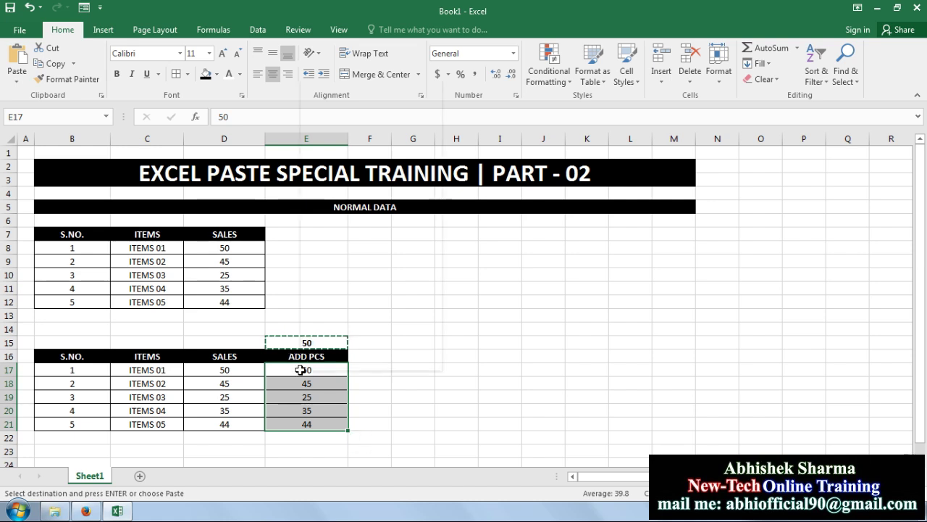
right_click(303, 372)
mouse_move(368, 168)
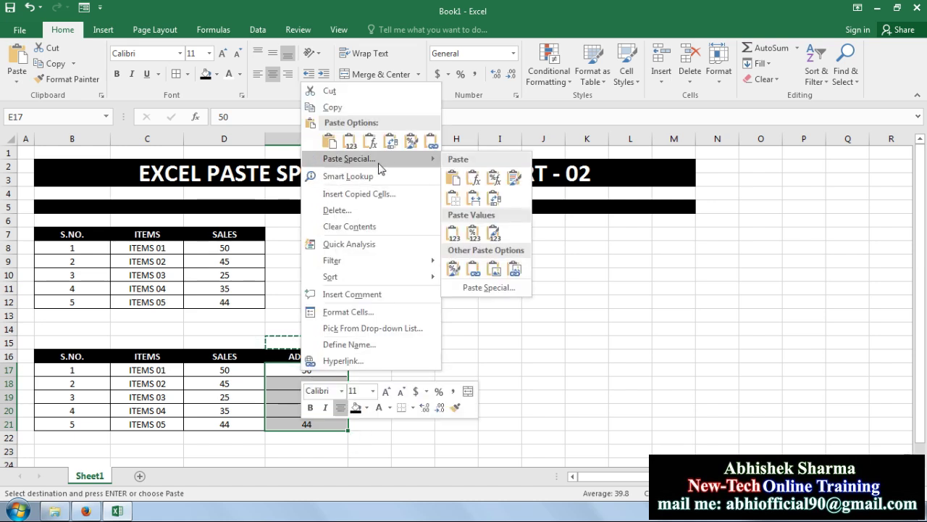
click(380, 168)
drag(361, 56, 578, 118)
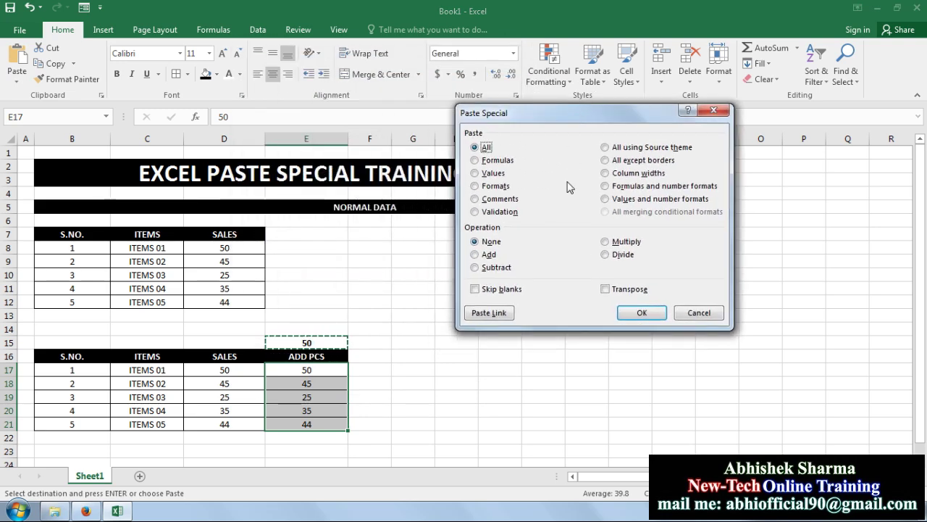
click(489, 256)
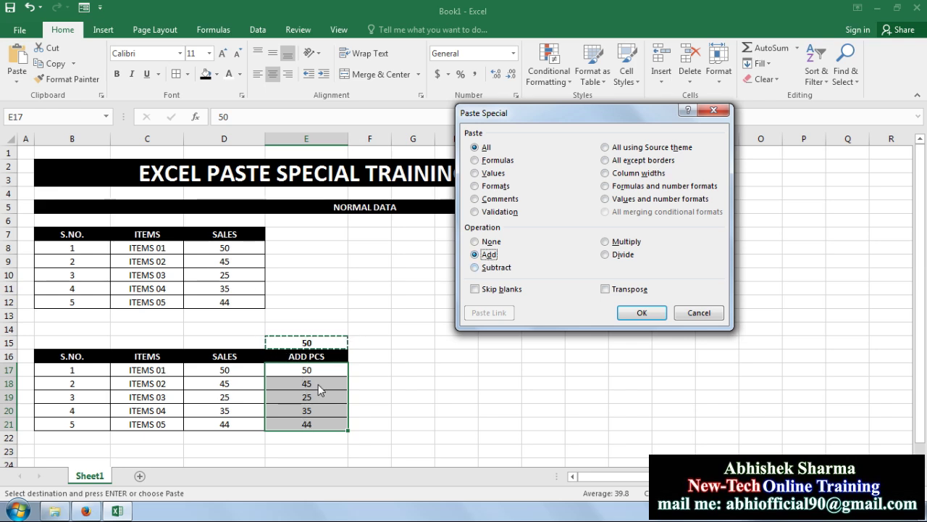
click(642, 313)
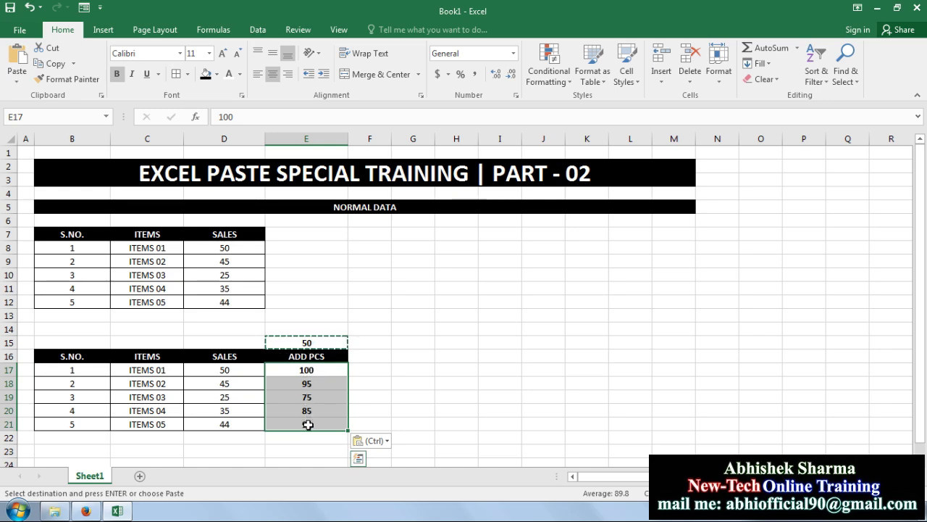
click(408, 411)
- Clear the pending copy, then copy the 50 in E15 again
click(313, 342)
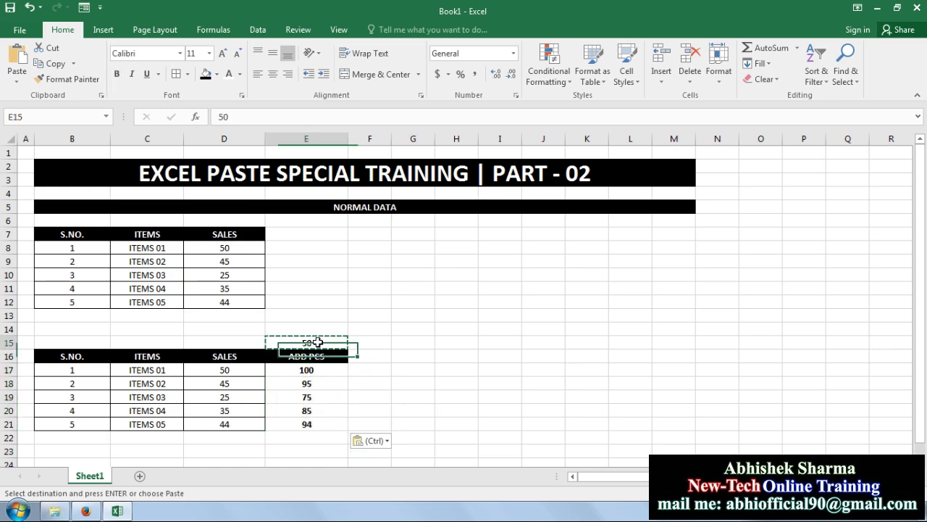
drag(314, 428, 307, 369)
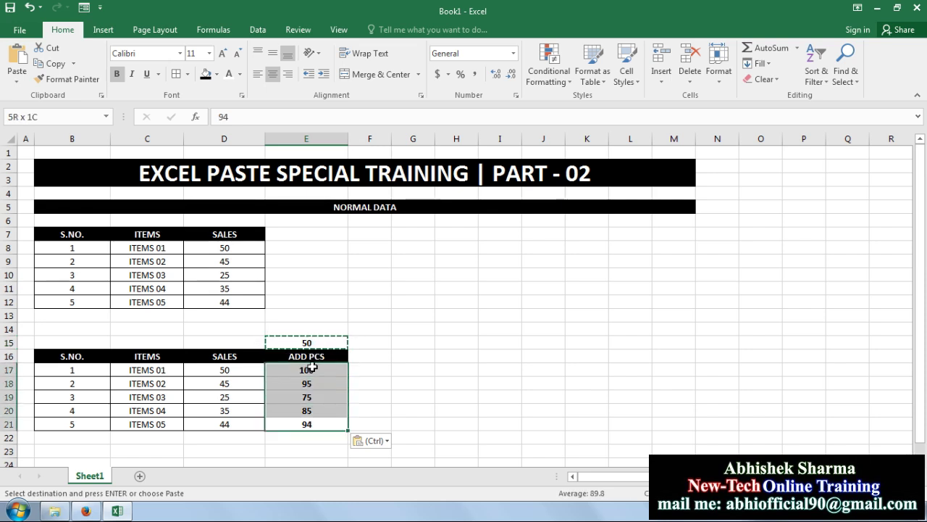
key(Escape)
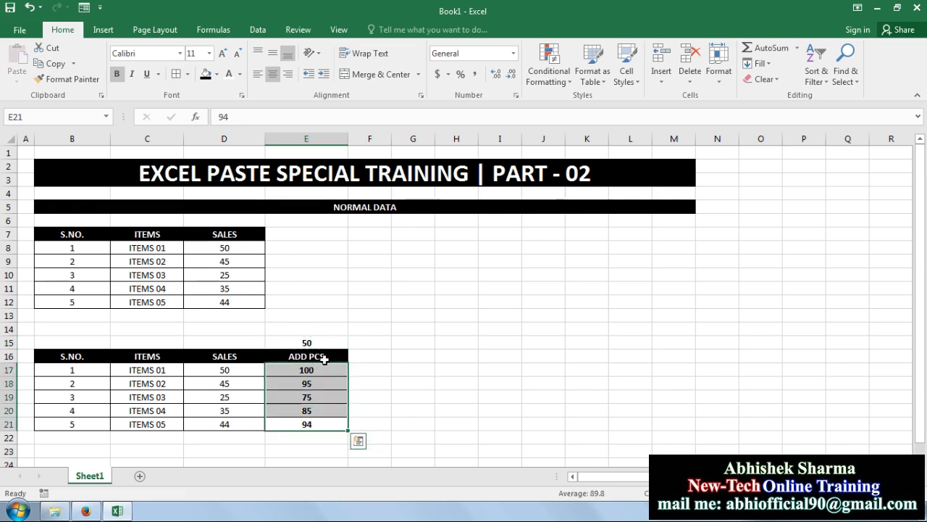
click(330, 341)
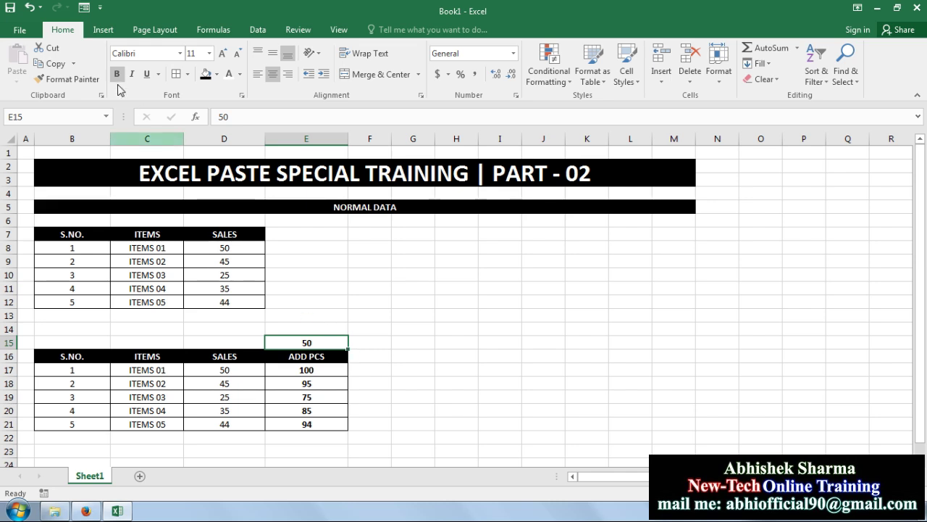
click(52, 63)
- Cancel the Paste Special at F16, release the copied 50, and start typing MINUS in F16
right_click(376, 358)
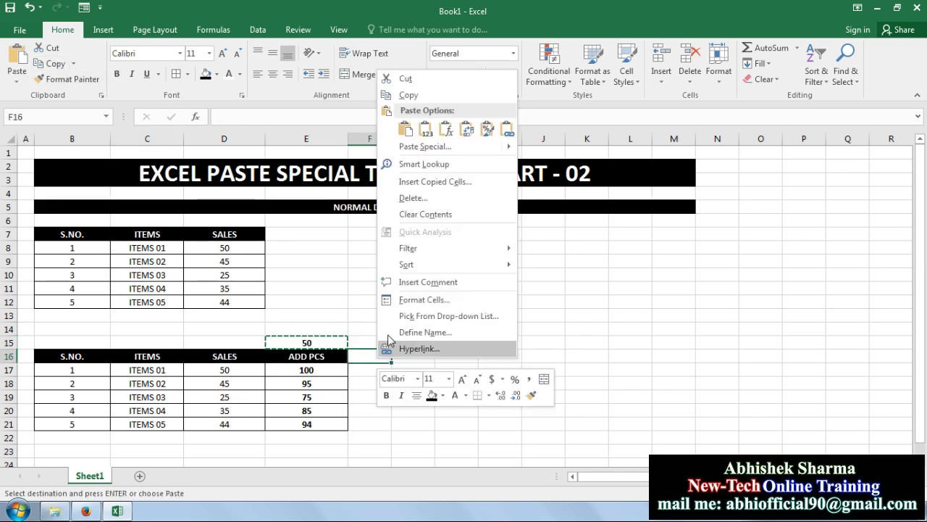
click(426, 147)
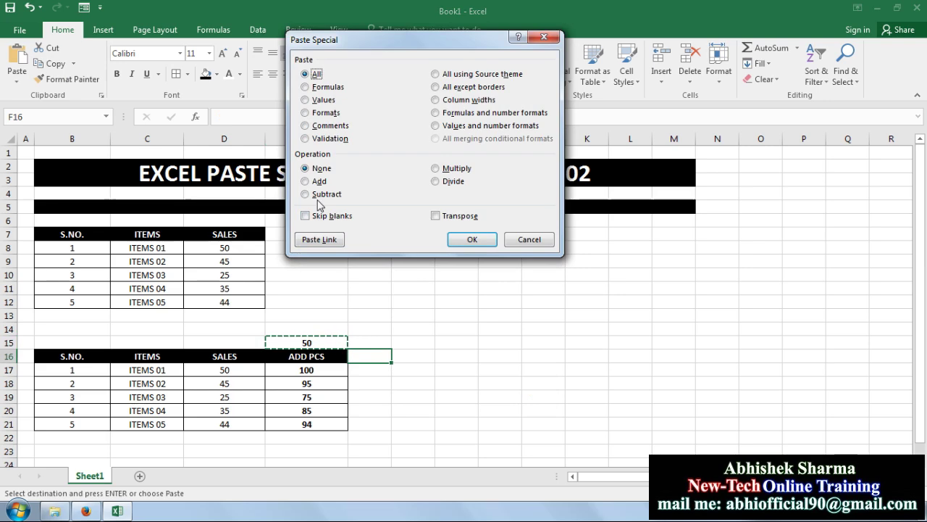
click(529, 240)
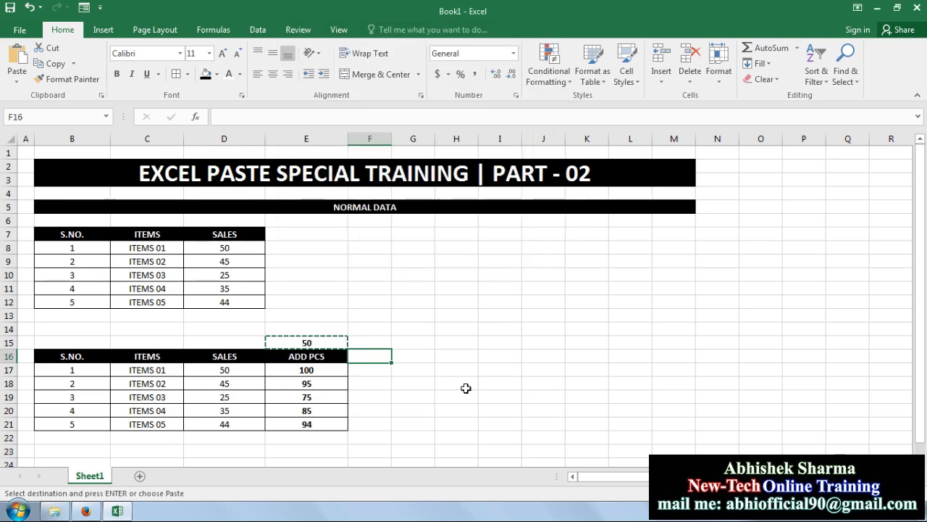
click(464, 395)
key(Escape)
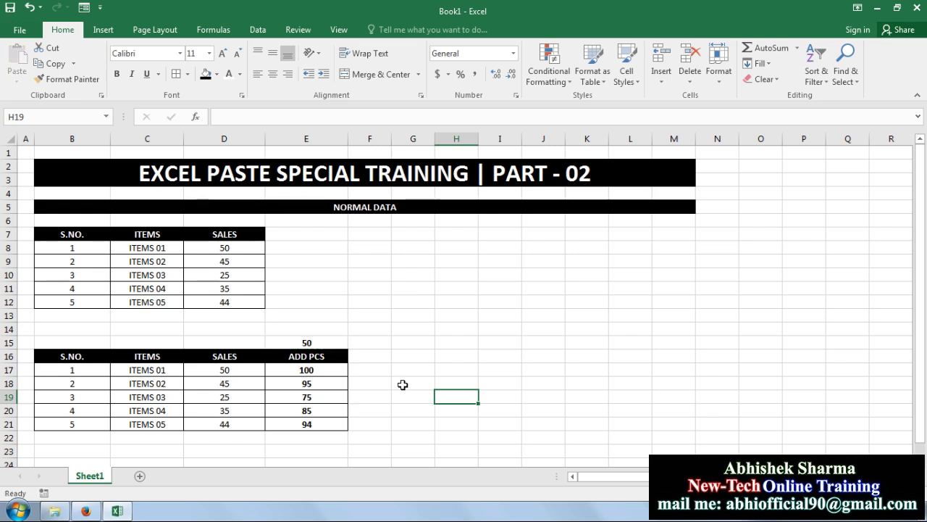
click(406, 449)
click(375, 357)
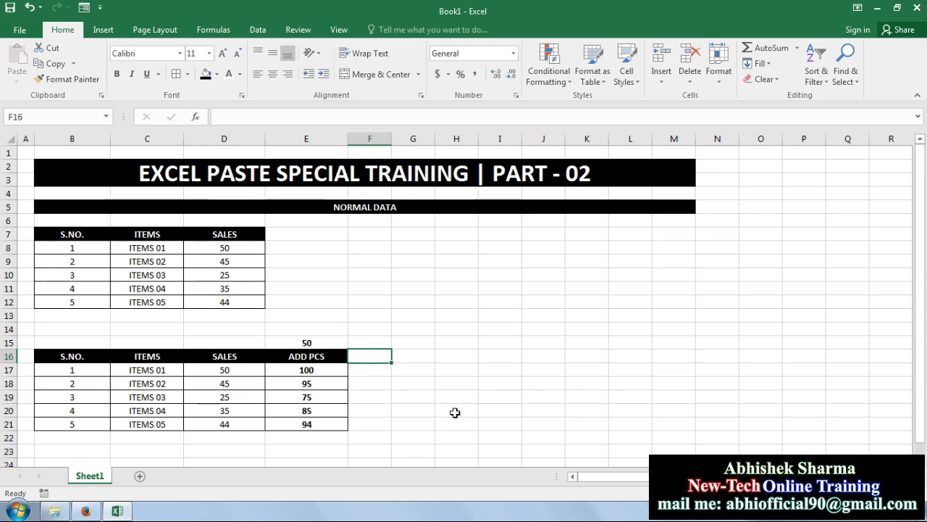
text(MINUS PCS)
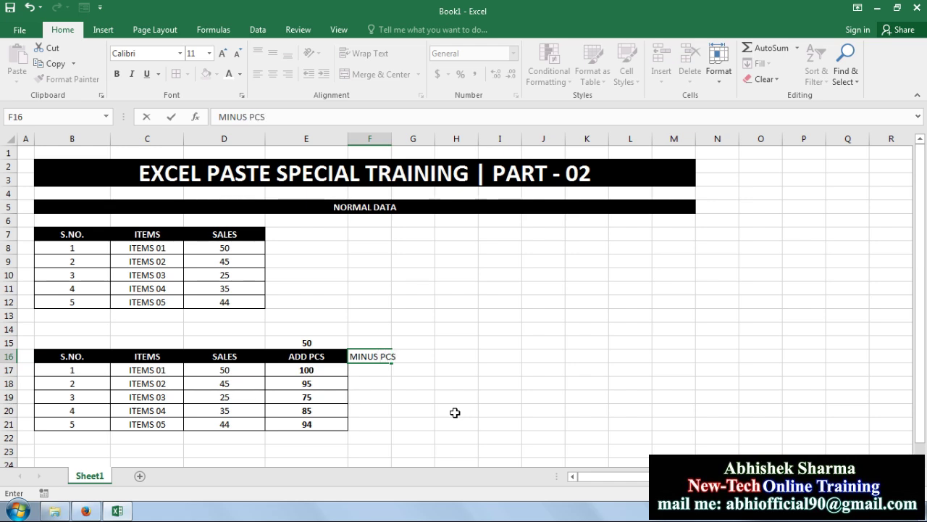
- Finish the MINUS PCS header, widen column F, and enter a centered 10 in F15
key(Return)
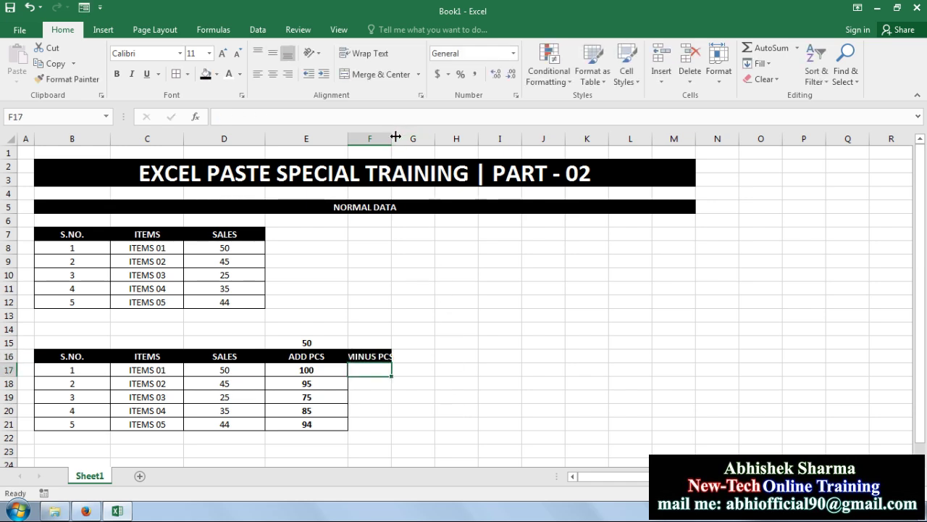
drag(392, 138, 401, 139)
drag(473, 406, 446, 385)
click(383, 341)
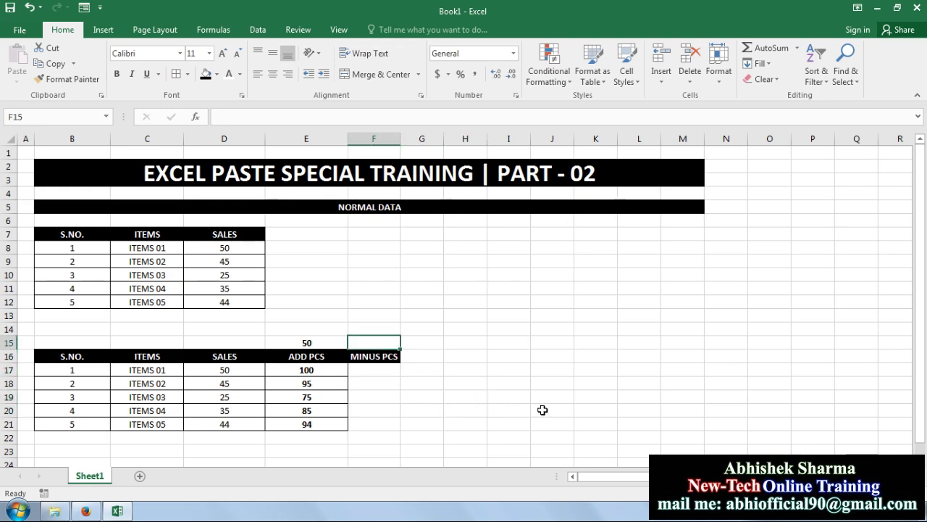
text(10)
key(Return)
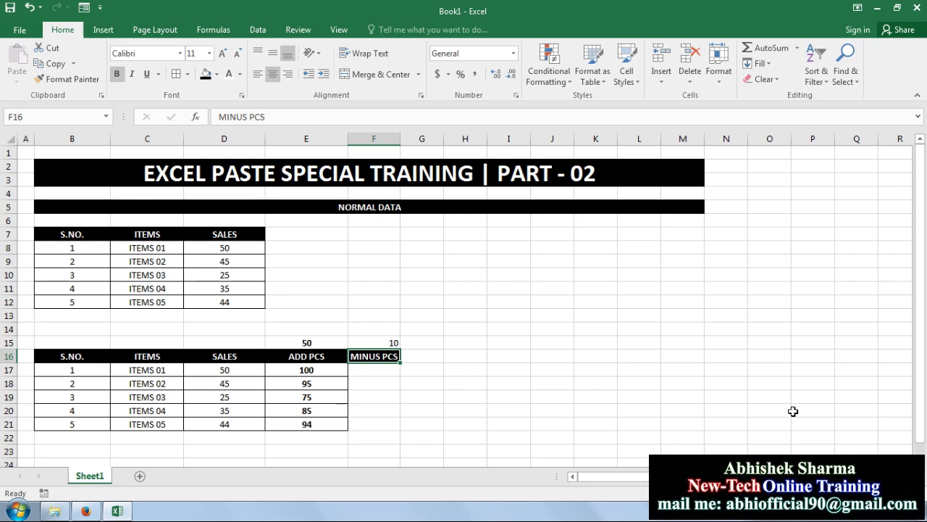
click(389, 344)
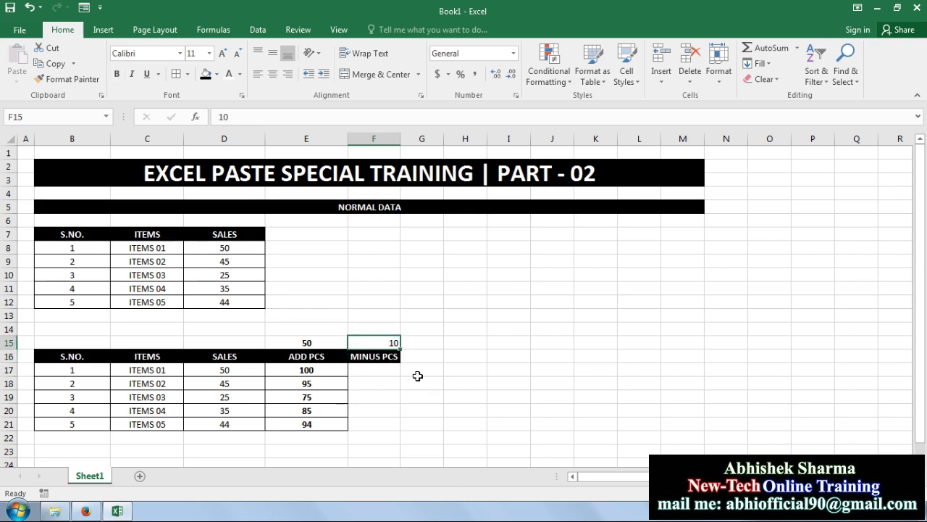
click(272, 74)
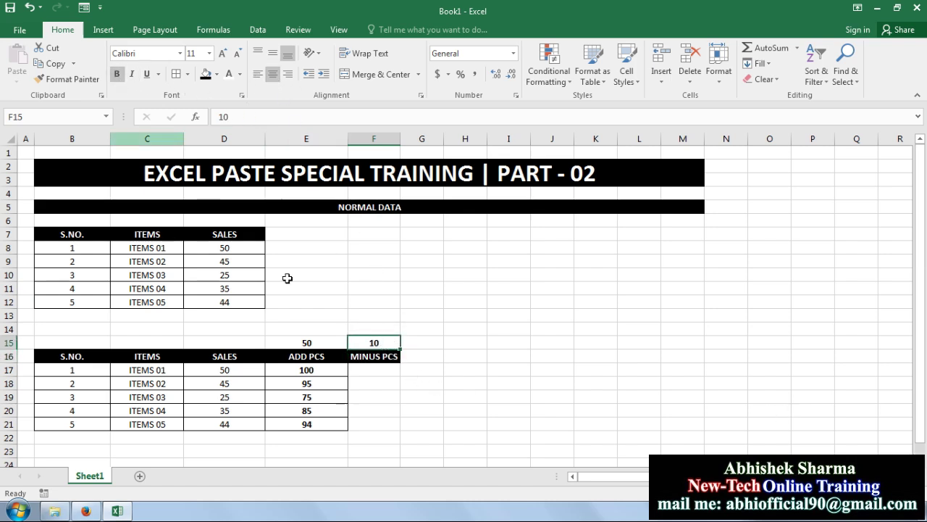
- Copy the SALES values D17:D21 into F17:F21, then copy the 10 from F15
click(418, 406)
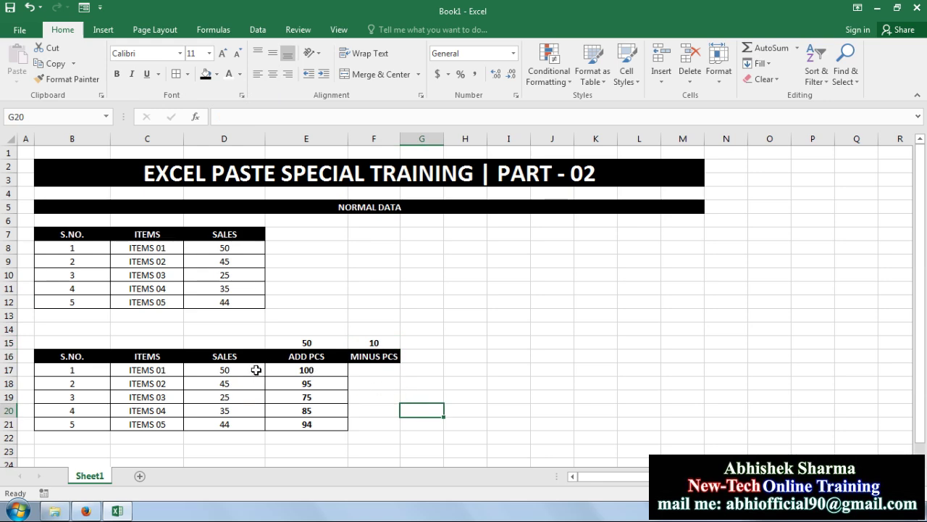
drag(254, 370, 257, 420)
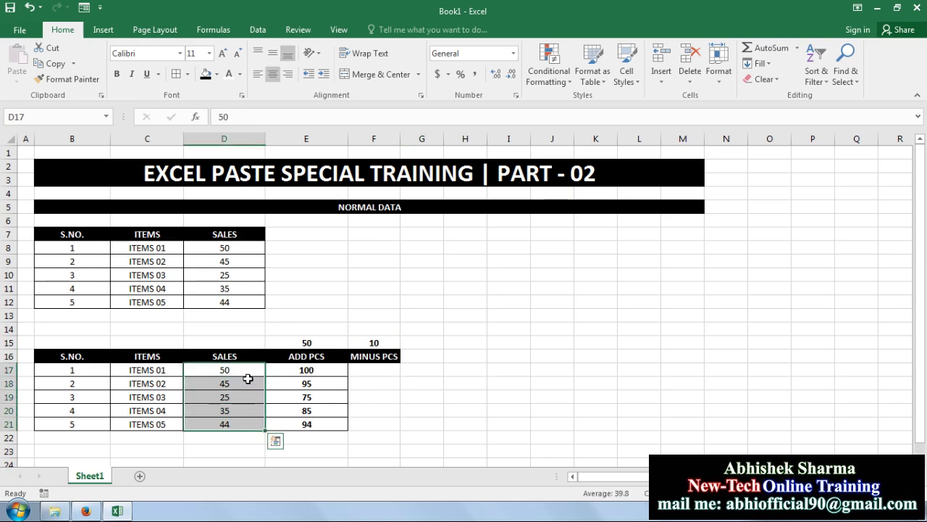
click(51, 63)
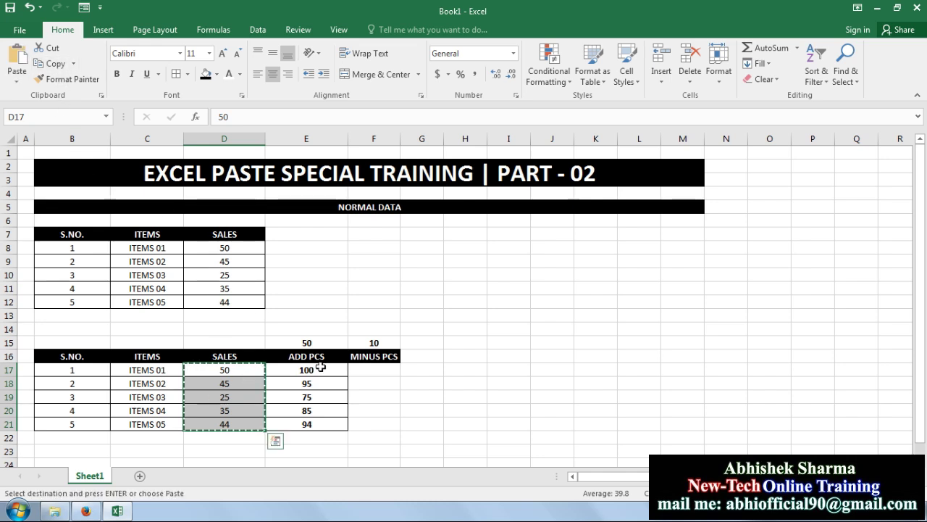
click(370, 370)
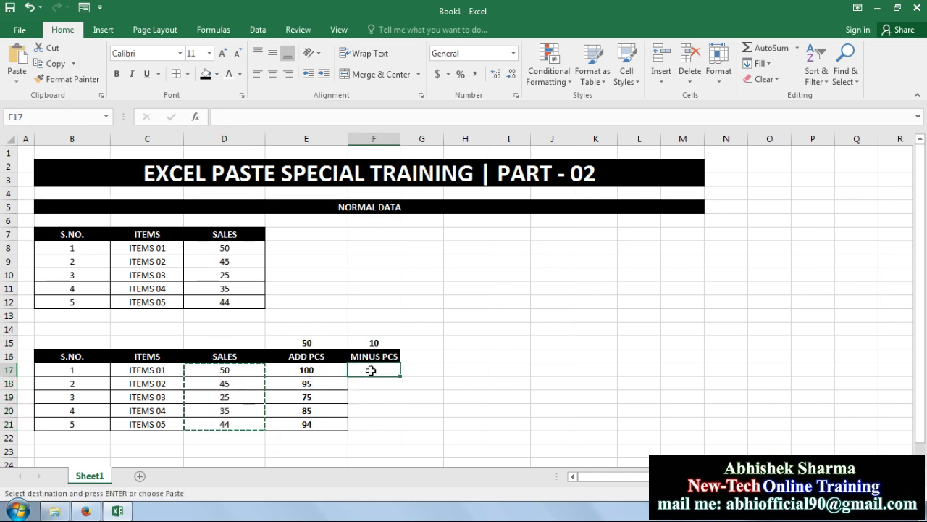
click(16, 60)
click(420, 356)
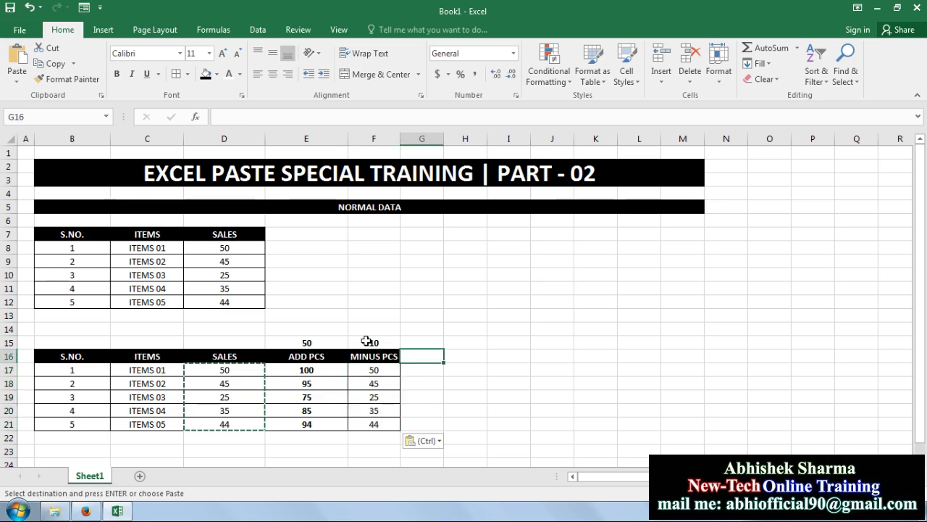
click(372, 343)
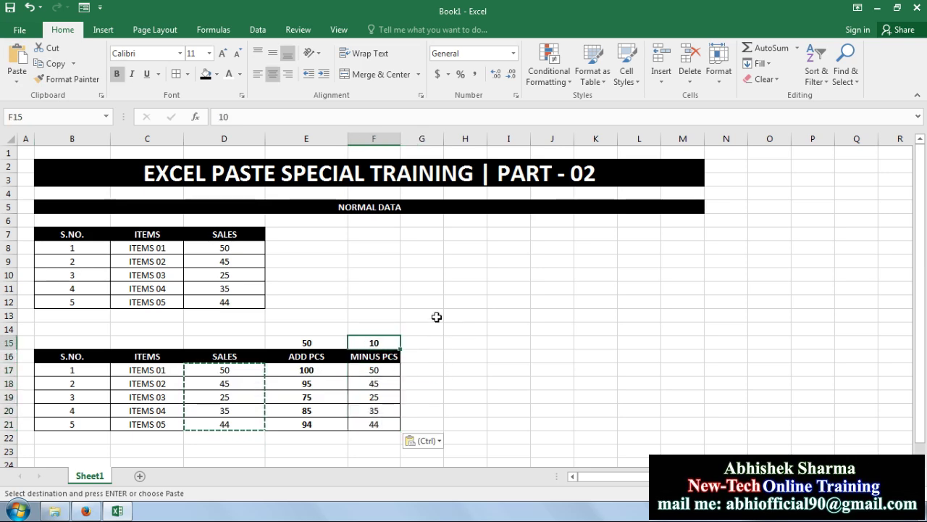
click(65, 65)
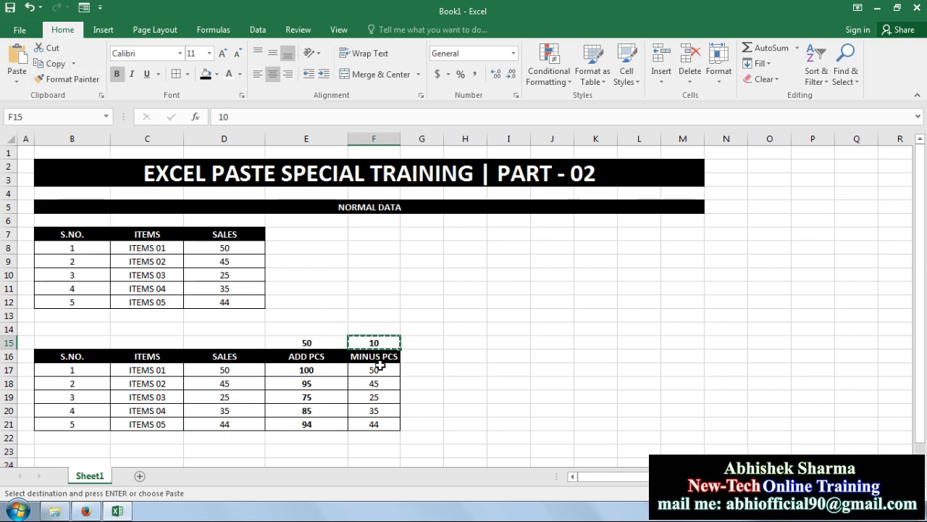
drag(376, 368, 374, 422)
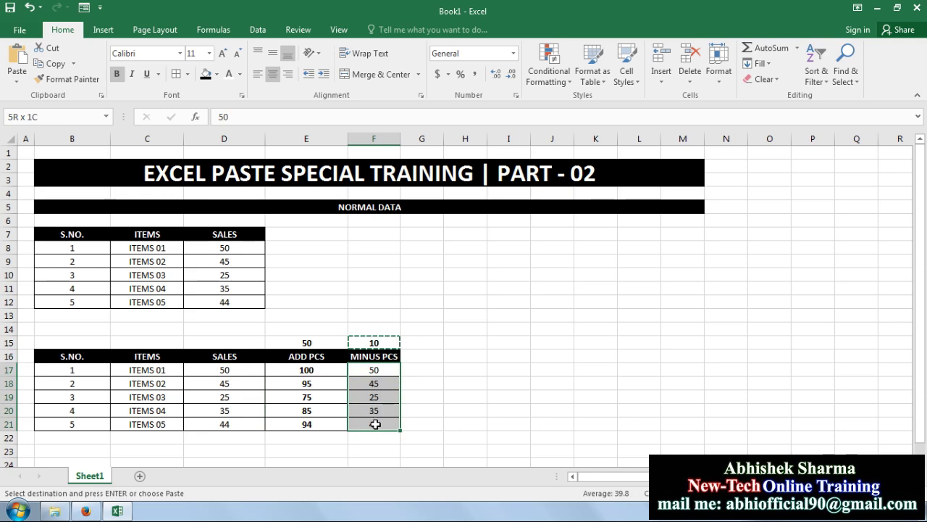
- Paste Special with Subtract onto F17:F21 using the copied 10, giving 40, 35, 15, 25, 34
right_click(371, 370)
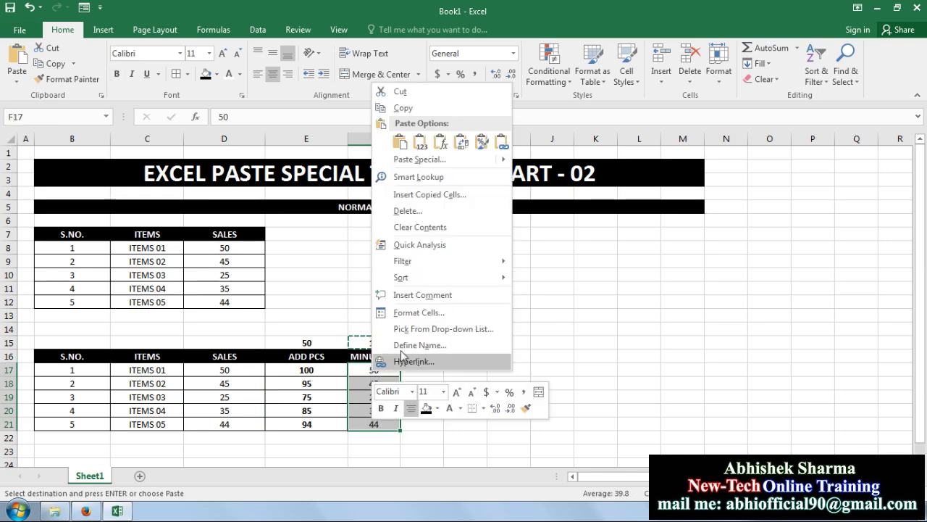
mouse_move(455, 167)
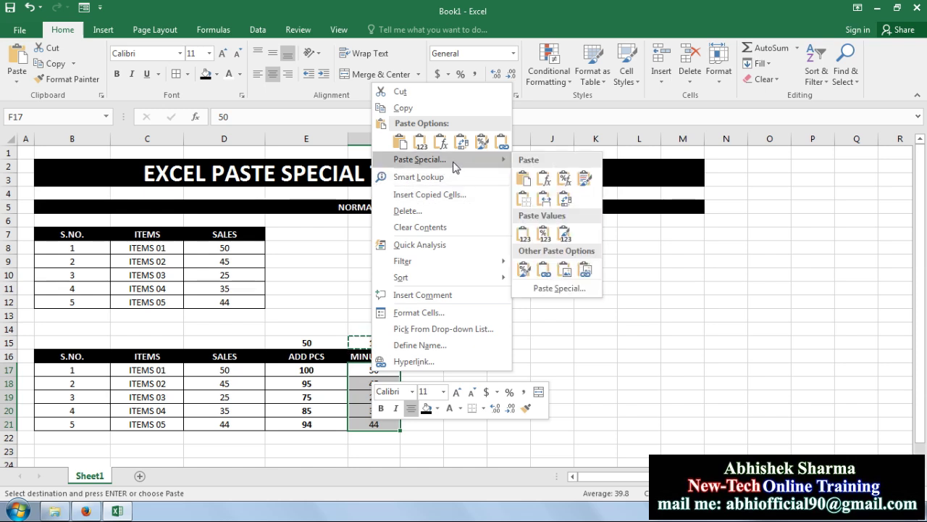
click(465, 166)
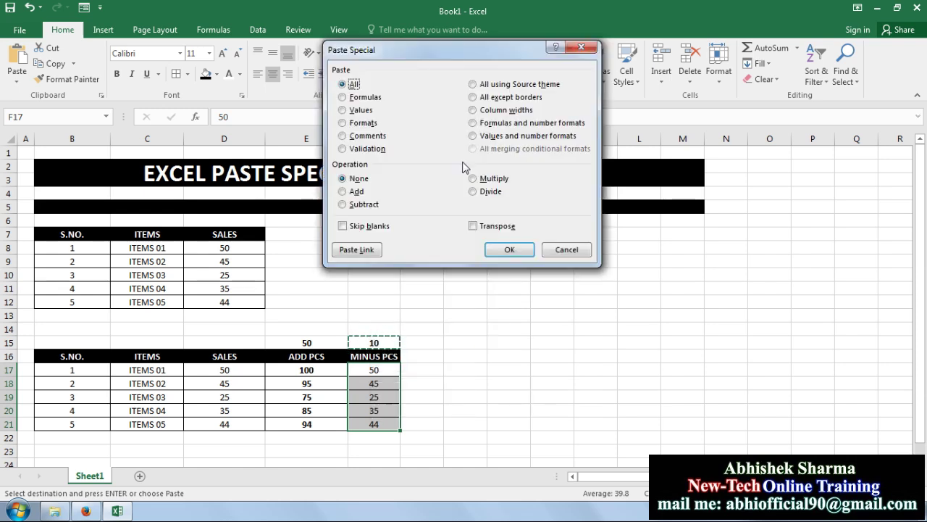
click(355, 206)
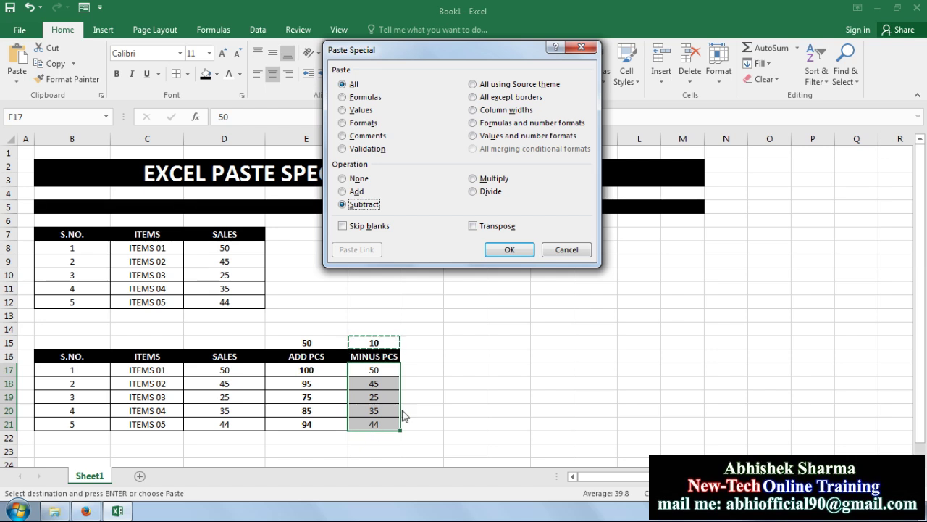
click(507, 251)
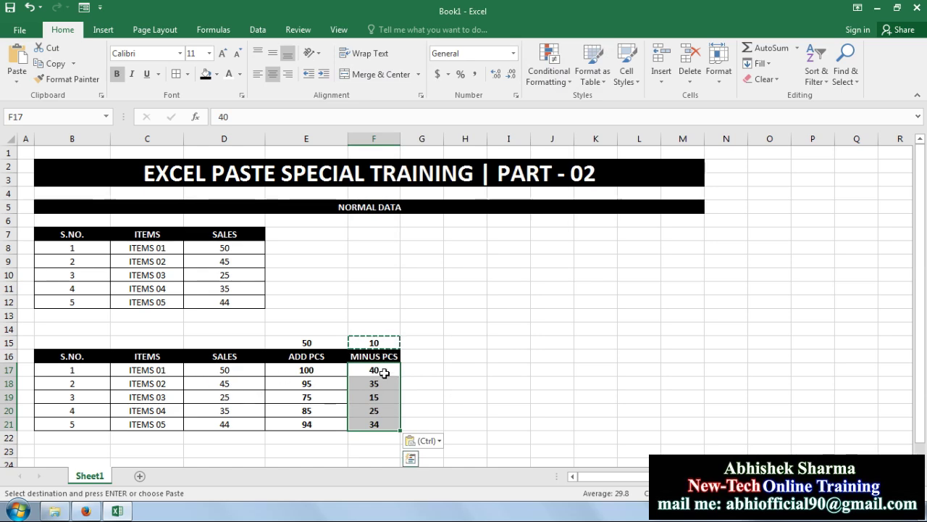
click(234, 384)
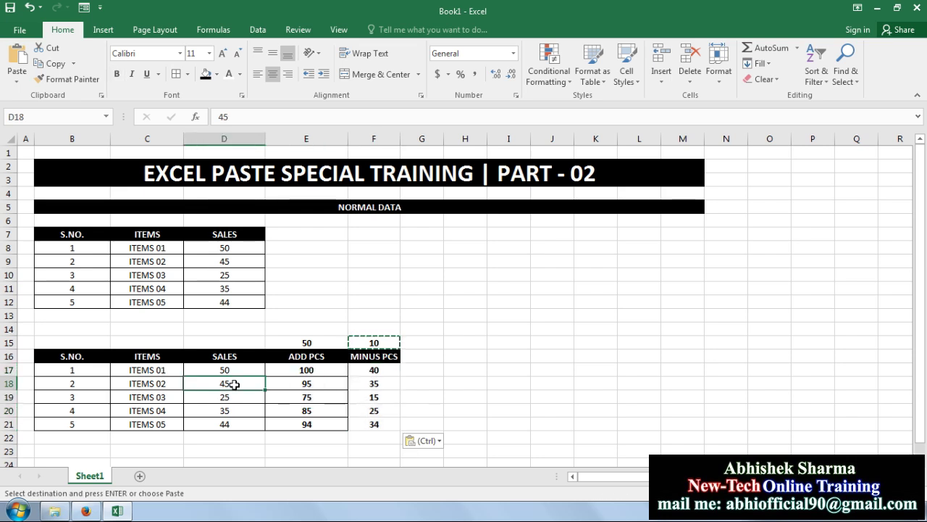
click(382, 387)
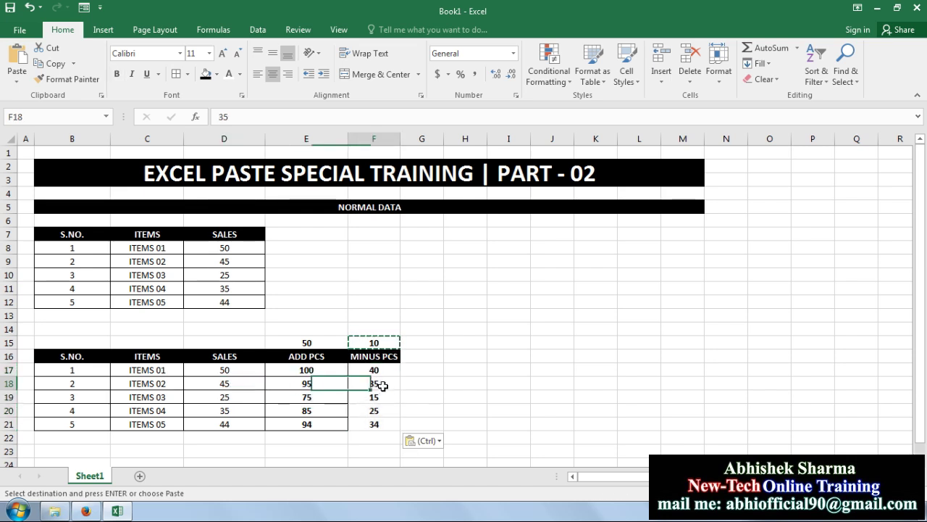
click(256, 399)
click(372, 400)
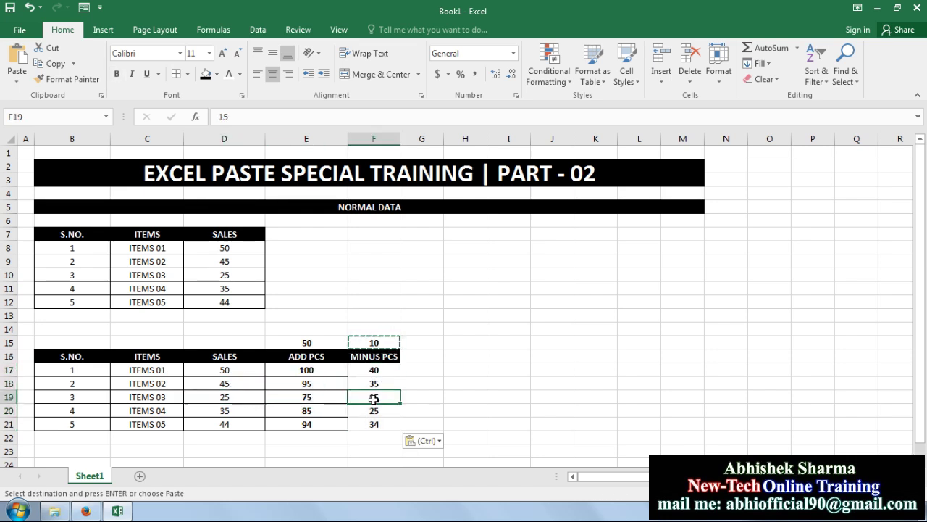
click(252, 412)
click(367, 412)
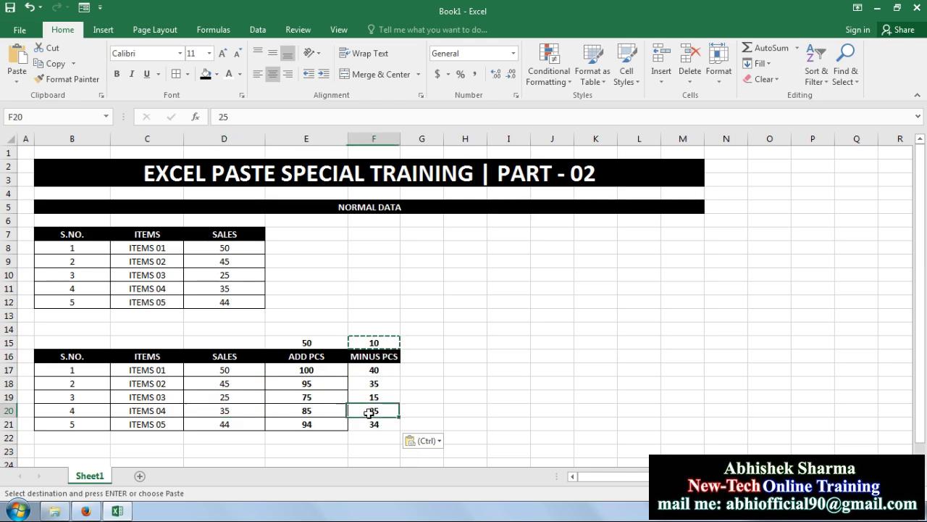
click(244, 424)
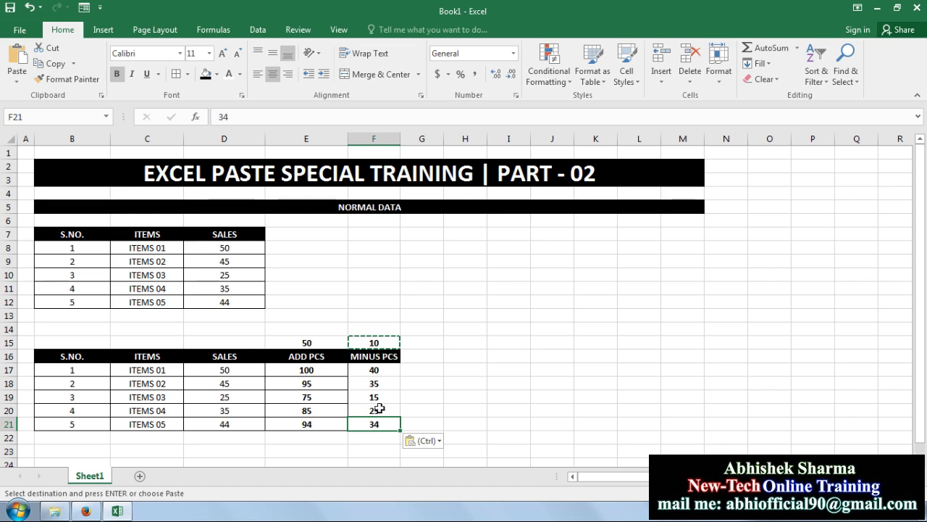
drag(379, 366, 374, 424)
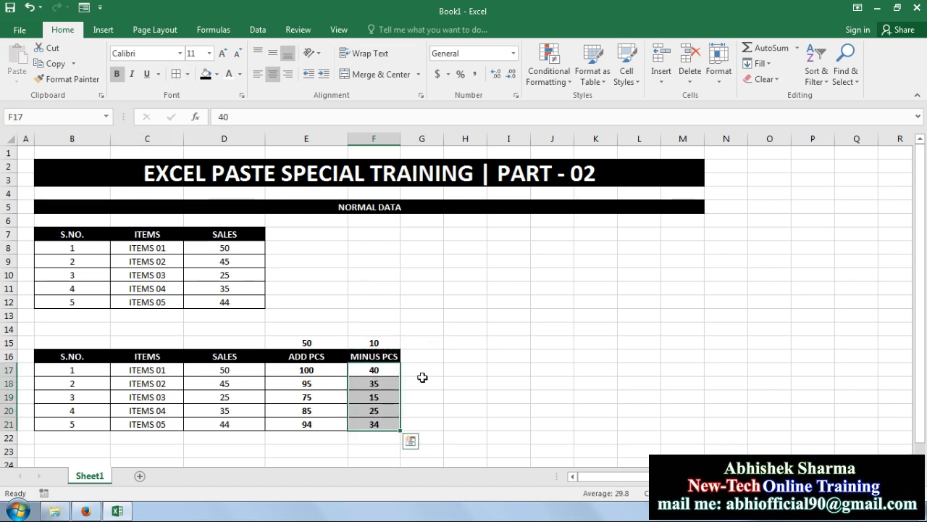
click(422, 377)
click(441, 434)
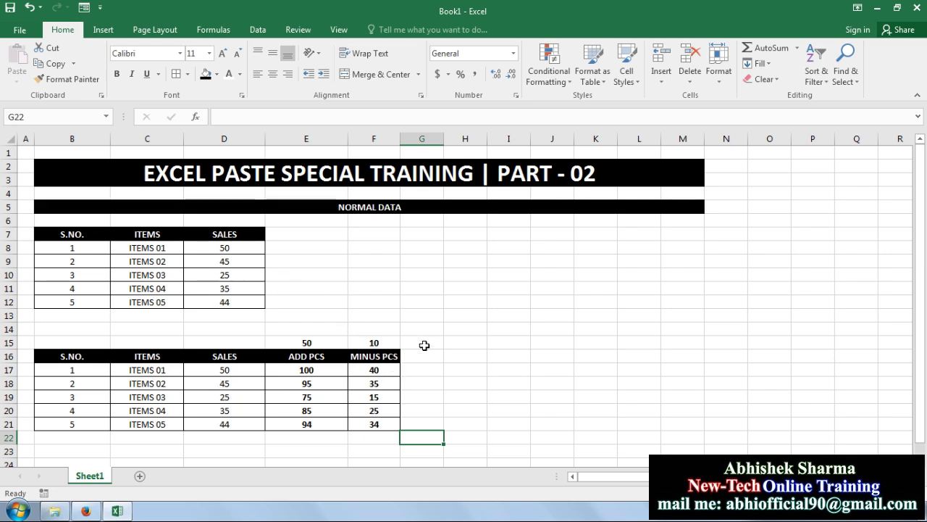
click(372, 341)
click(52, 63)
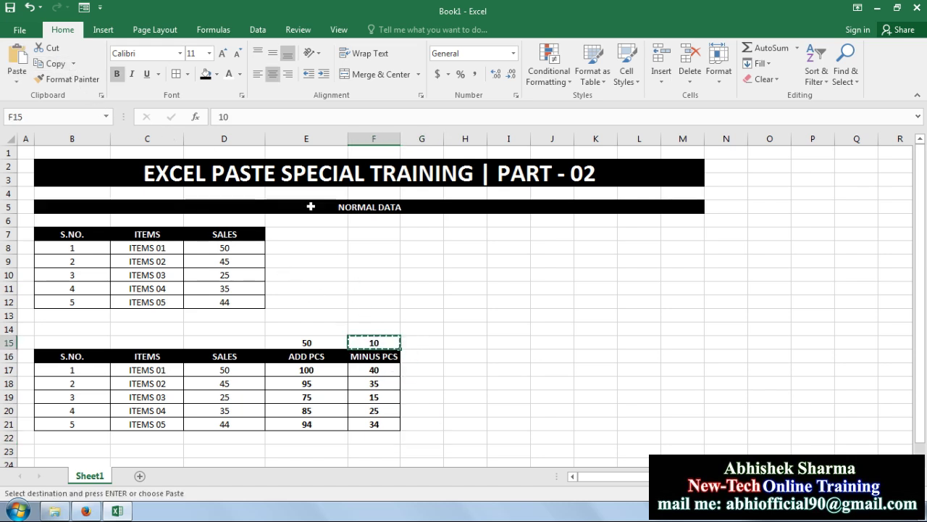
click(461, 319)
click(499, 108)
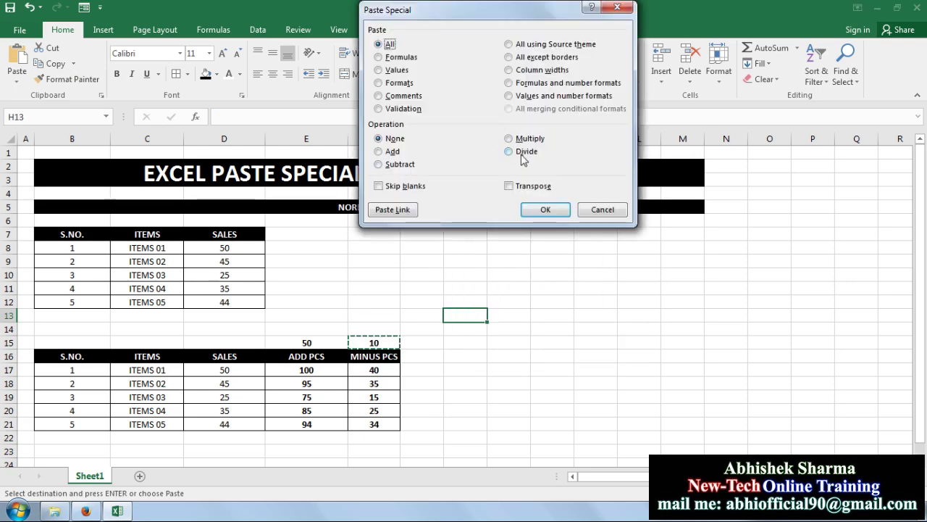
click(603, 211)
click(434, 382)
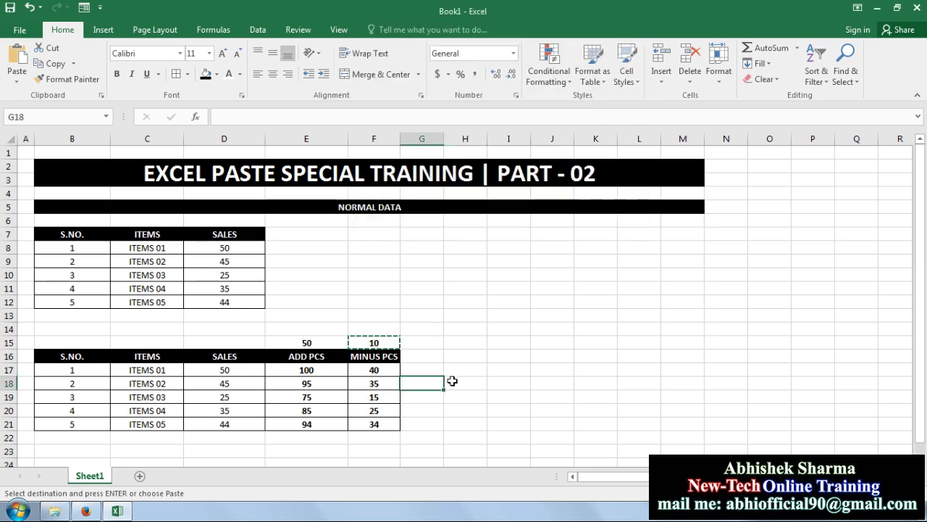
click(464, 380)
- Clear the copy on F15 and copy the NORMAL DATA table B7:D12
key(Escape)
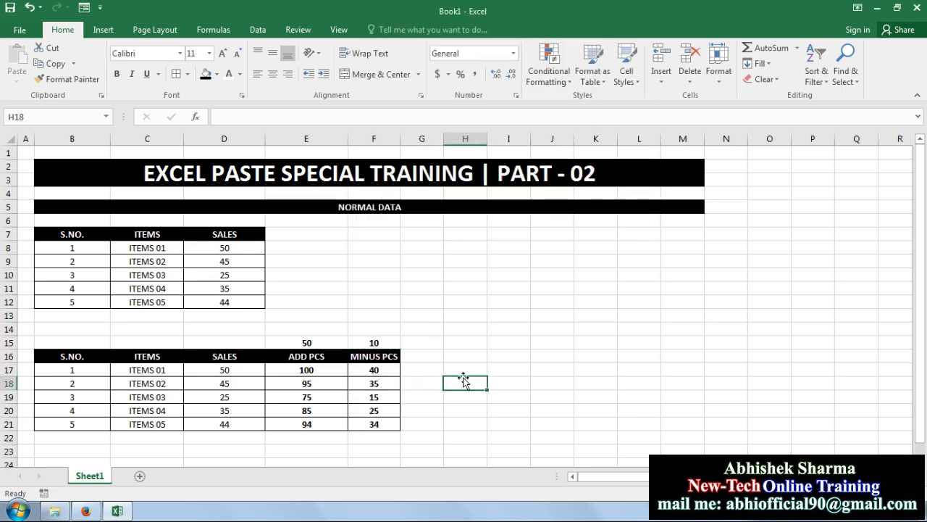
scroll(450, 336, down, 1)
scroll(446, 390, down, 2)
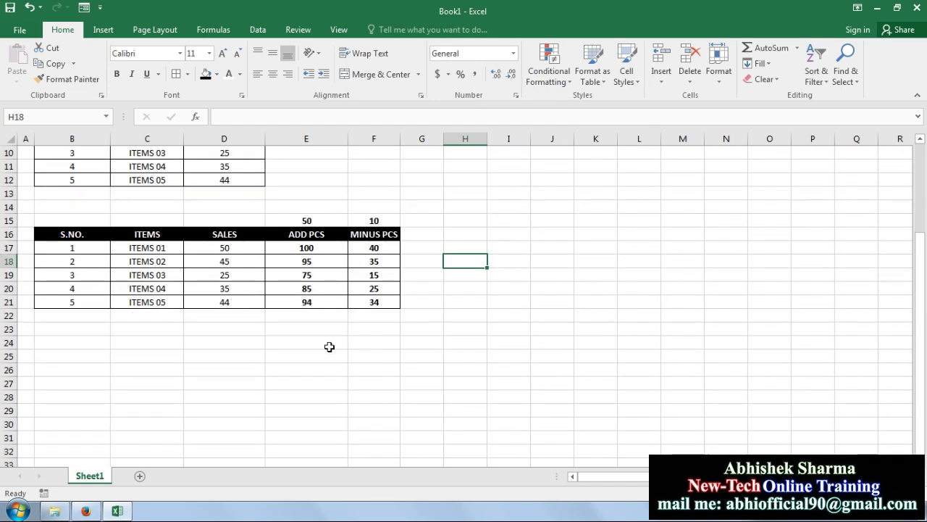
click(263, 347)
click(143, 373)
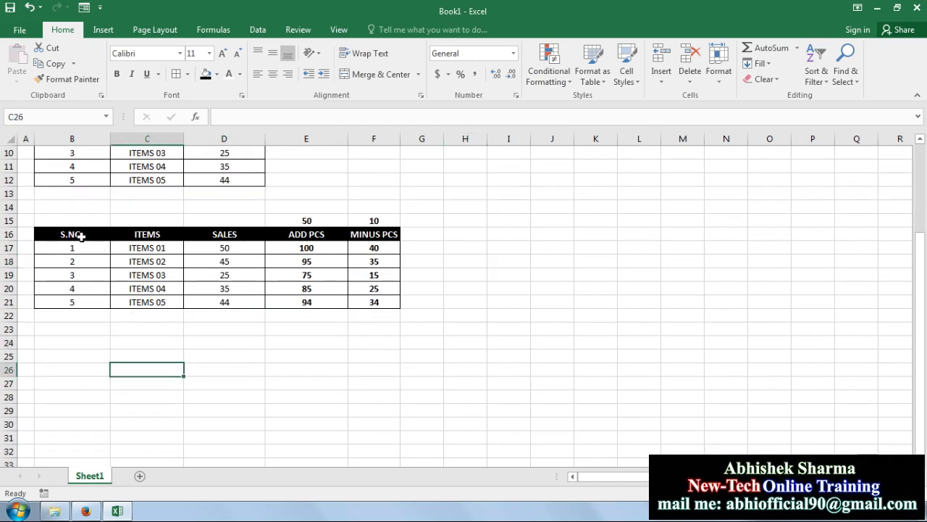
scroll(99, 256, up, 2)
drag(81, 197, 225, 259)
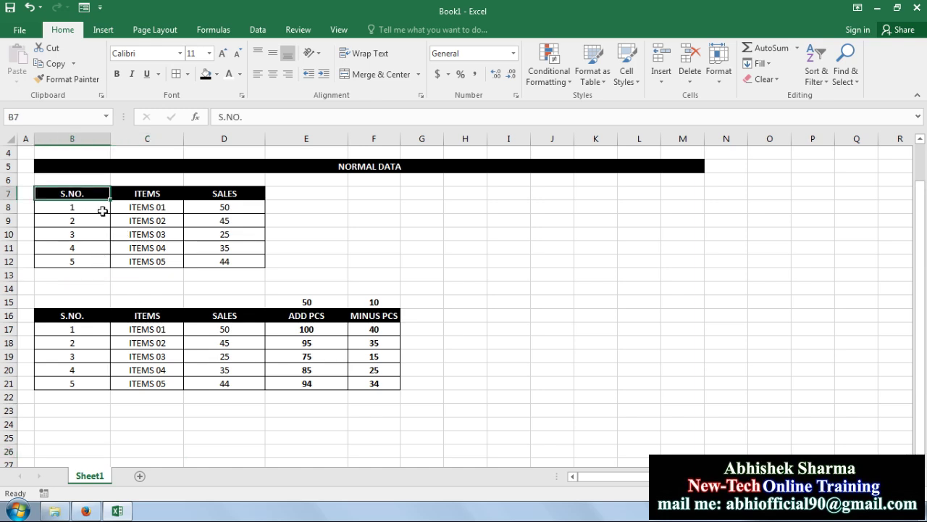
click(54, 68)
- Paste the NORMAL DATA table at B25 below the existing tables
scroll(240, 338, down, 2)
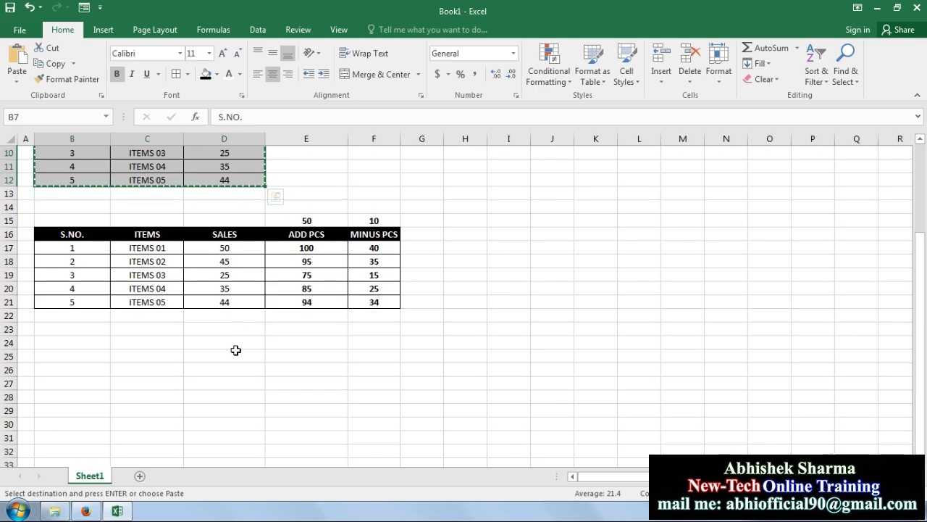
click(72, 339)
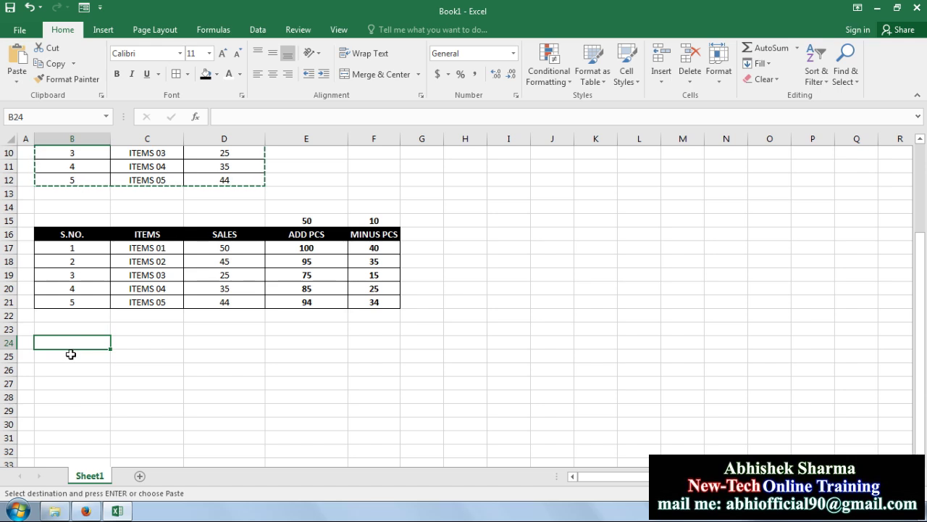
click(70, 352)
click(16, 62)
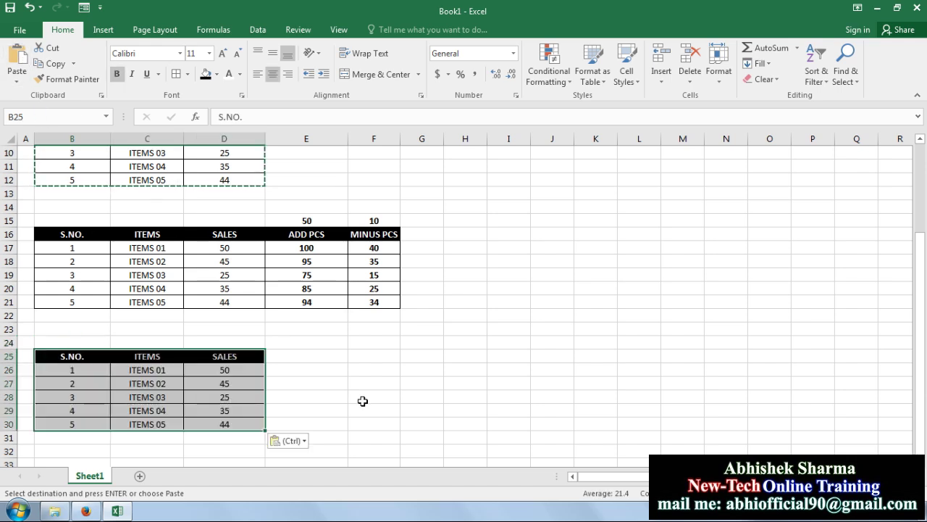
click(363, 399)
scroll(89, 359, down, 2)
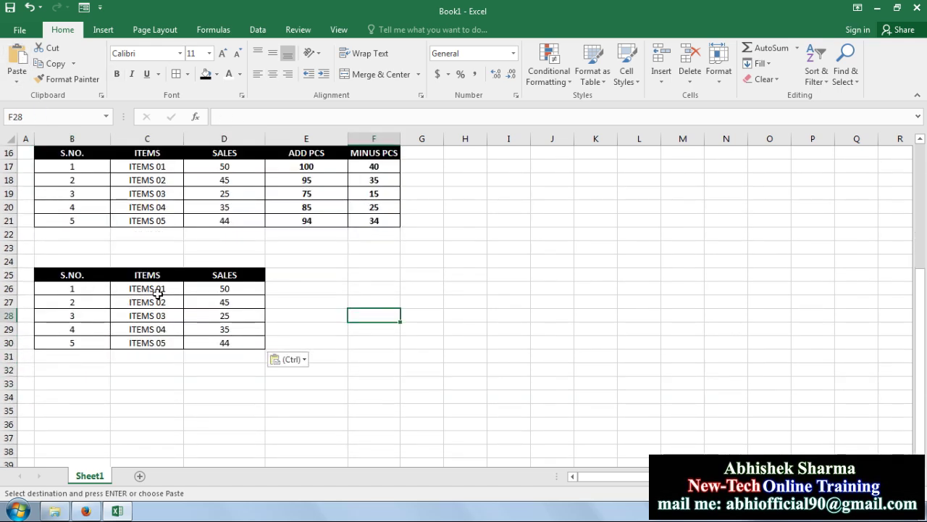
click(300, 287)
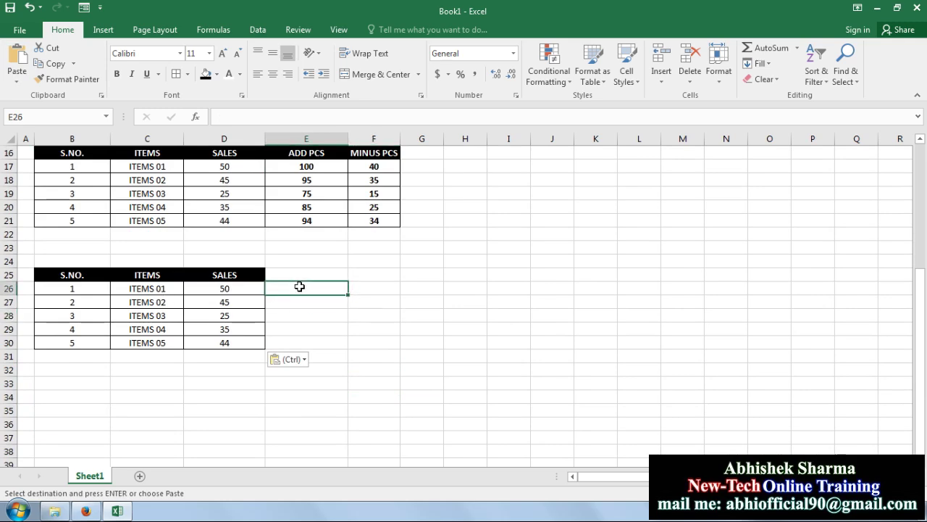
click(244, 288)
click(233, 275)
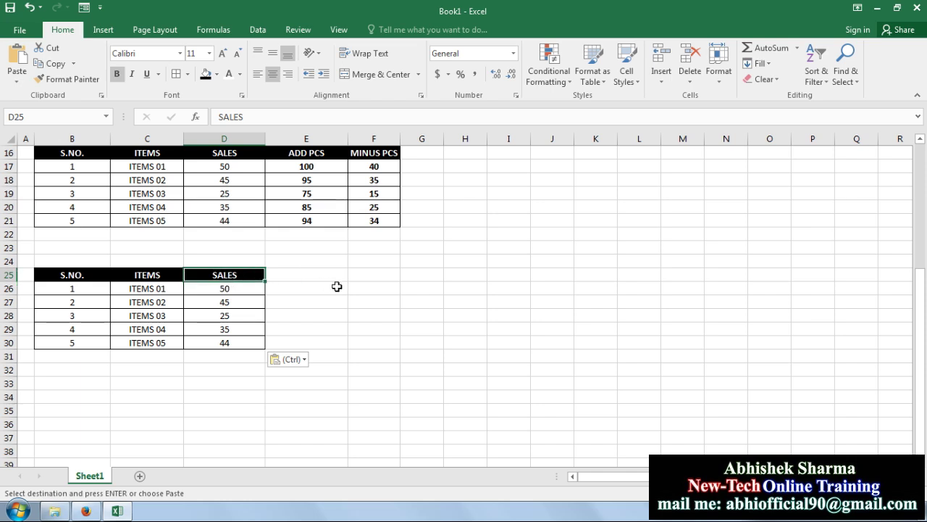
- Rename the D25 header to PCS and add a PER PCS PRICE header in E25
text(PCS)
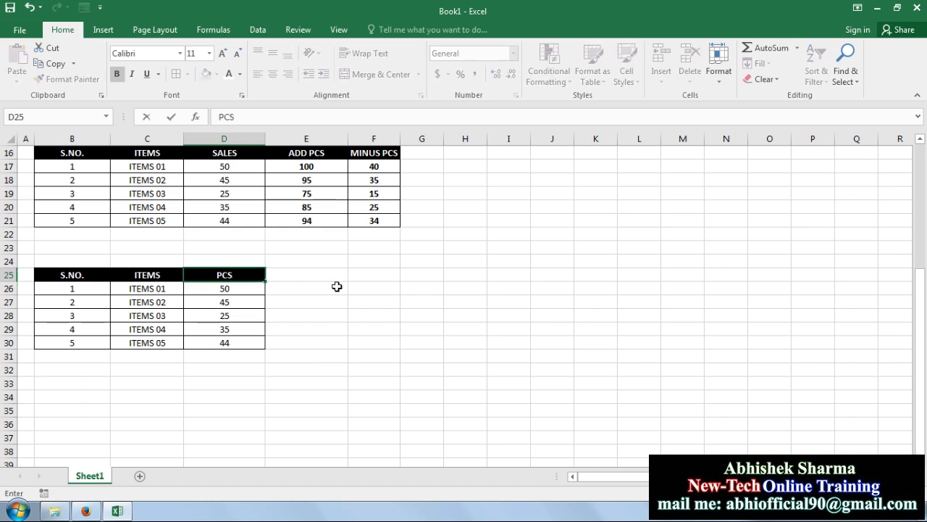
key(Return)
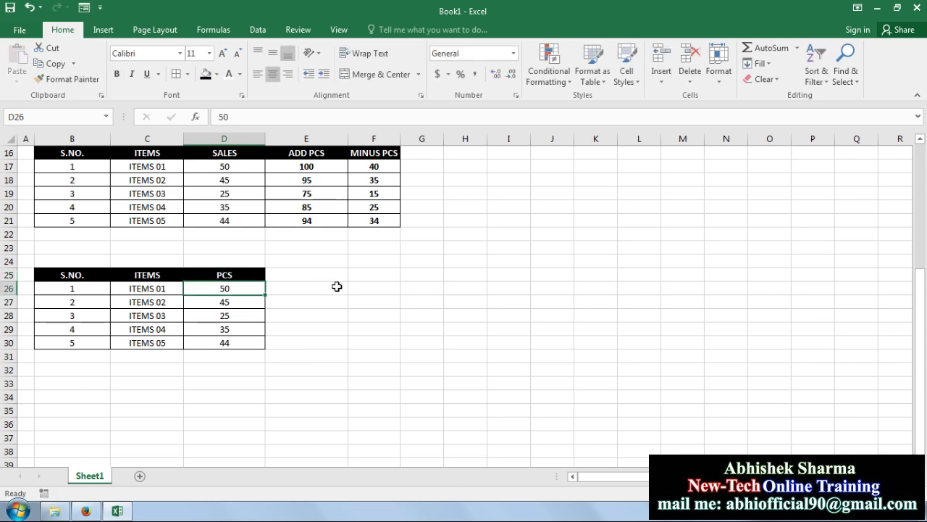
click(273, 275)
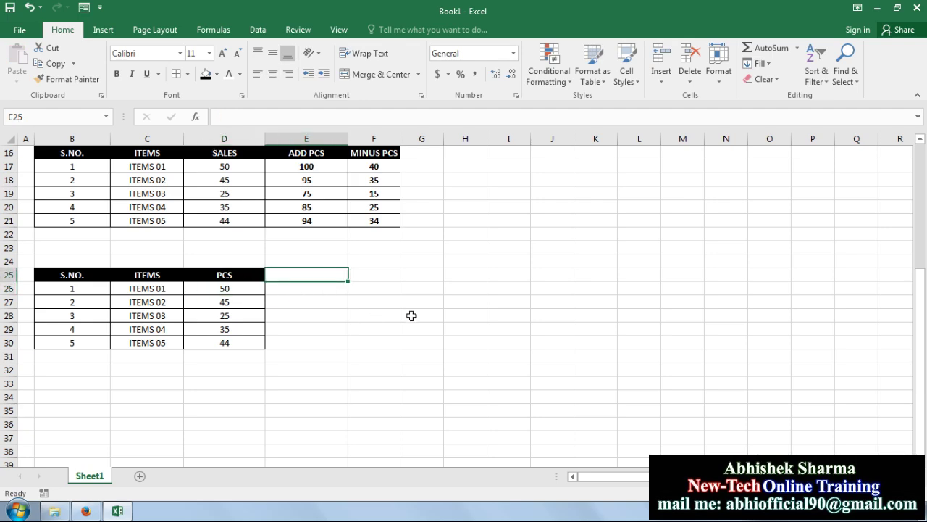
click(235, 275)
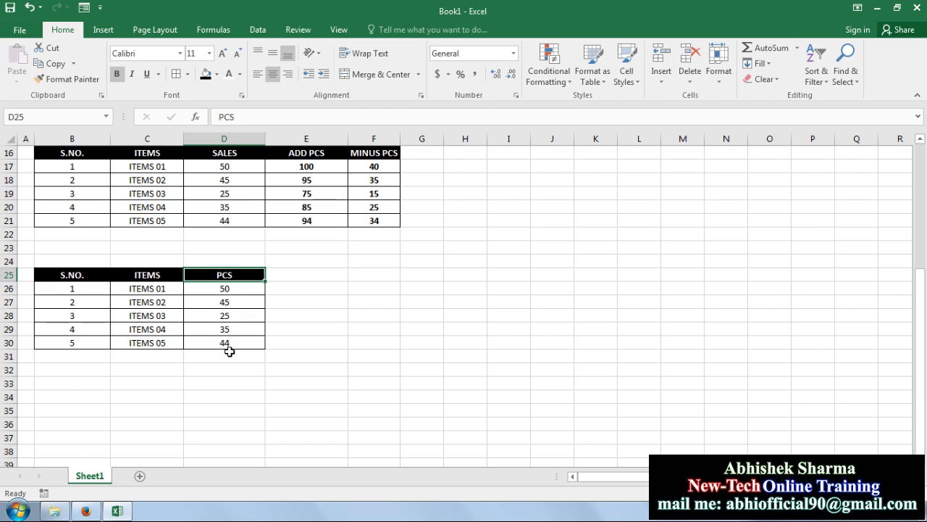
click(292, 279)
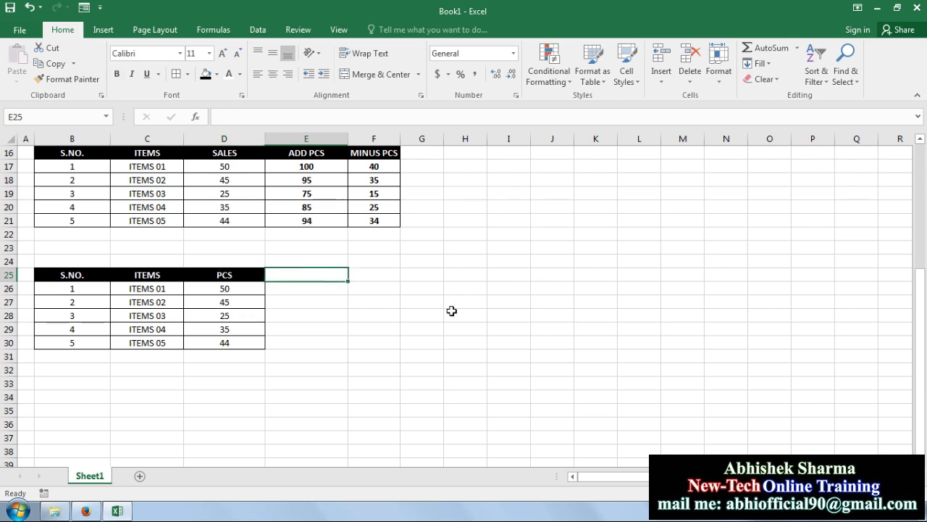
text(PRICE)
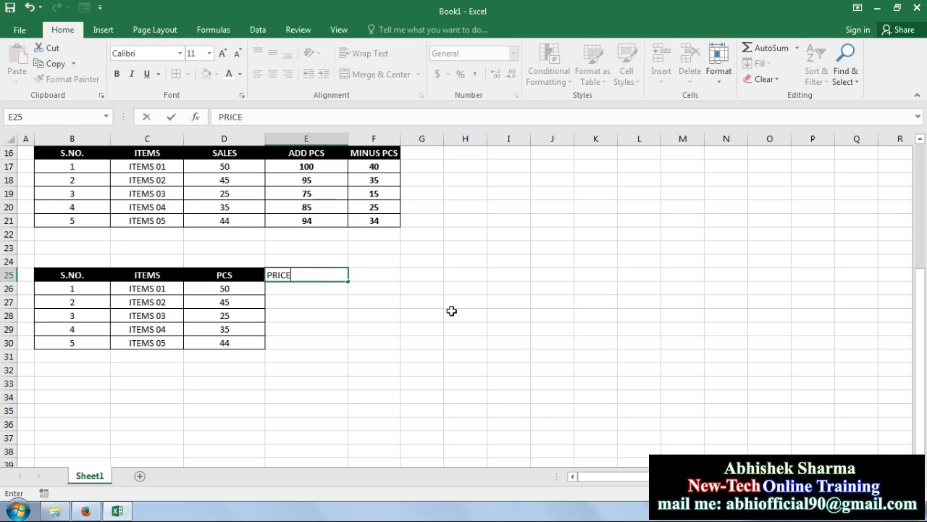
key(Return)
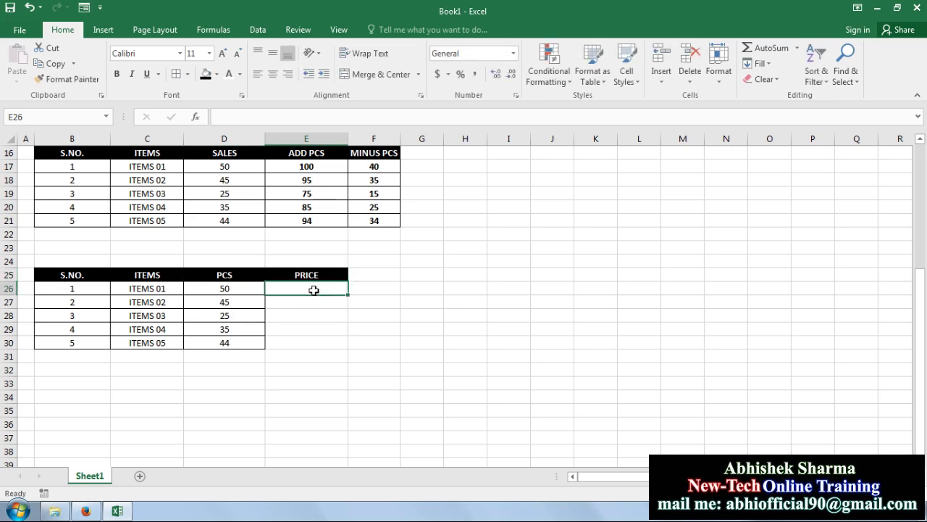
double_click(294, 274)
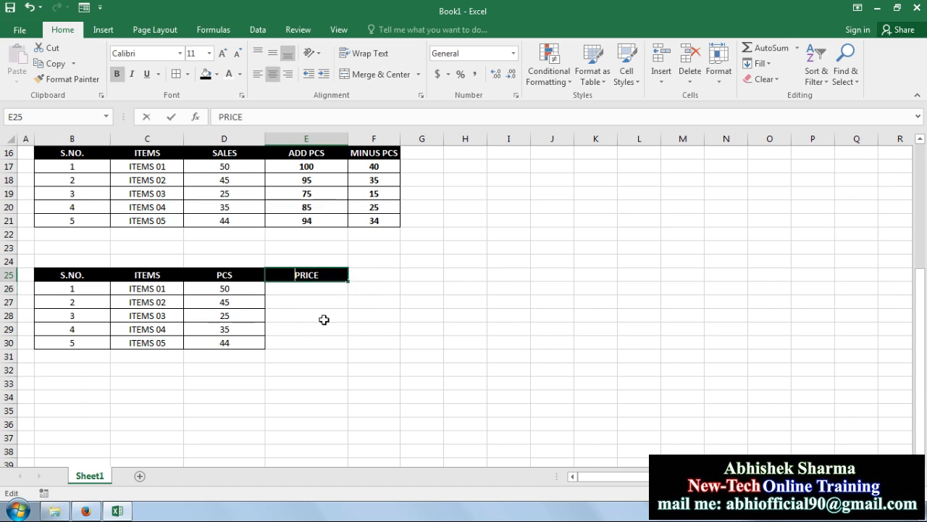
text(PER )
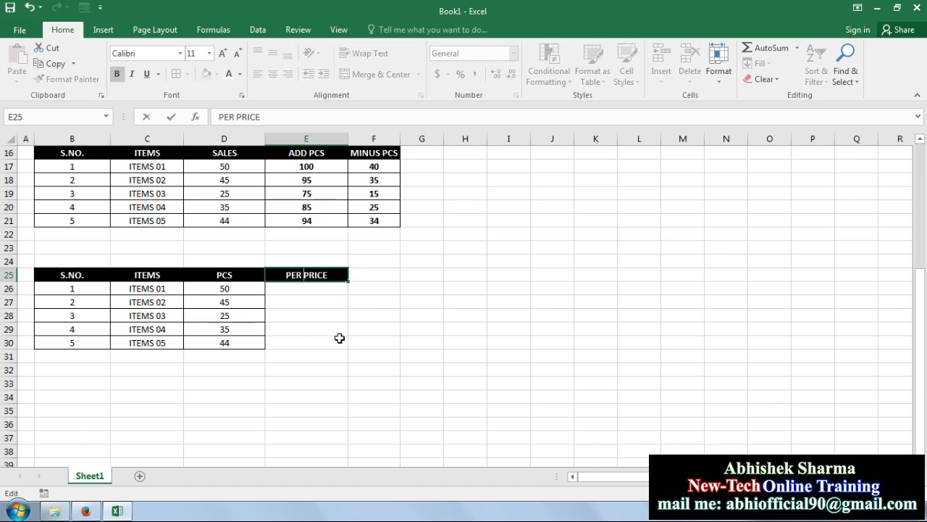
text(PCS)
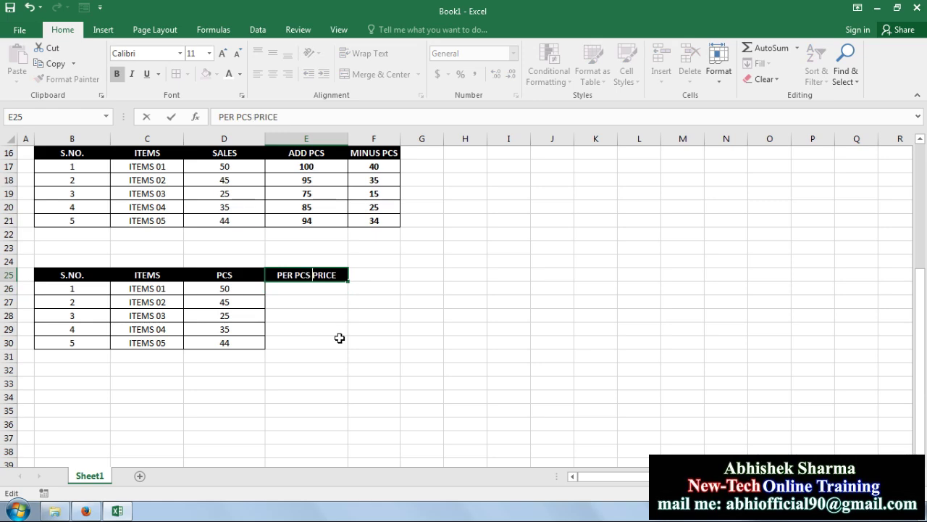
key(Return)
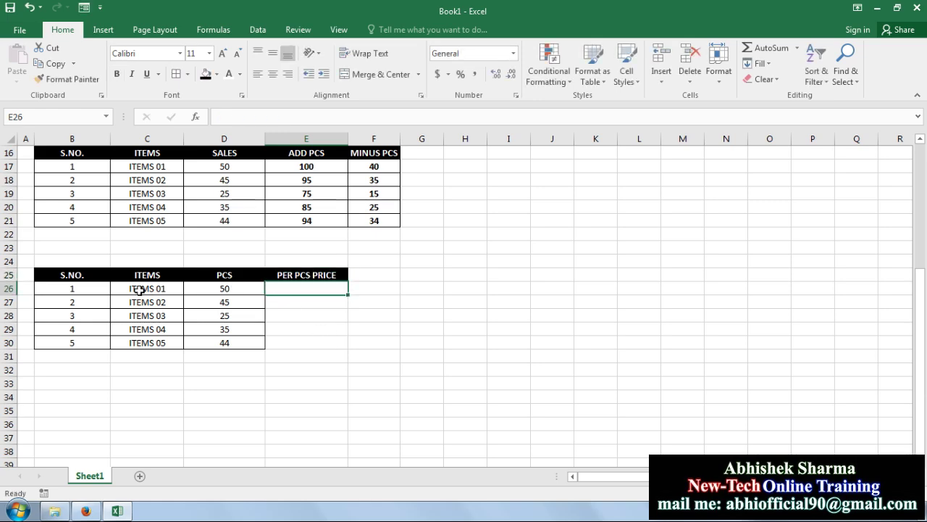
- Enter 20 in E26 and another 20 in E24 above the price header
click(214, 289)
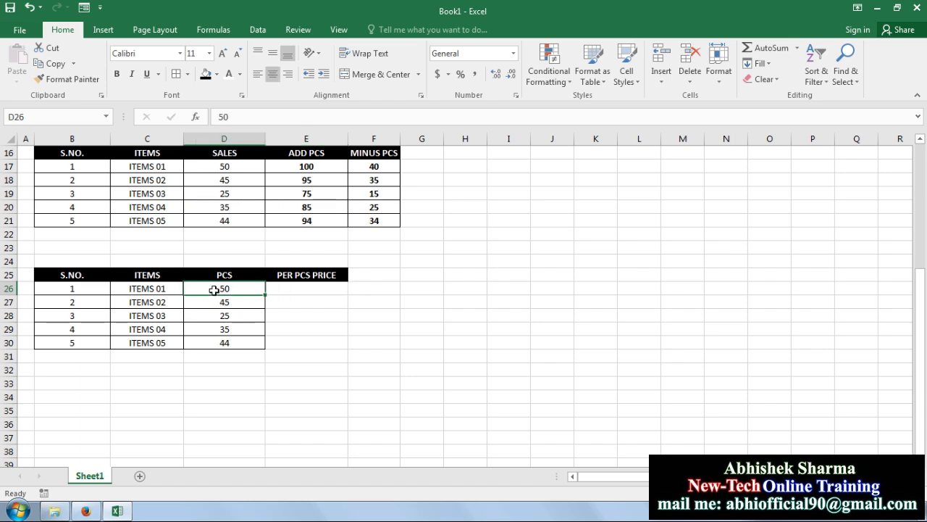
click(285, 286)
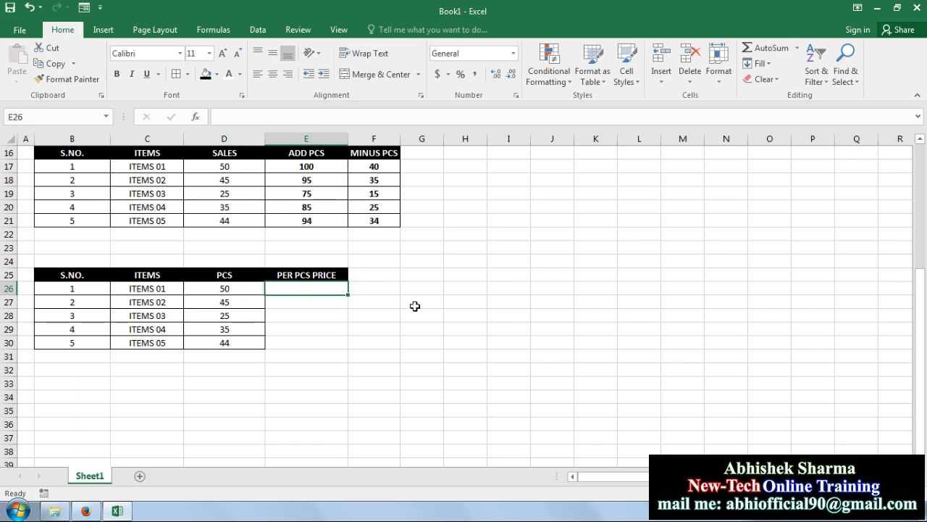
text(20)
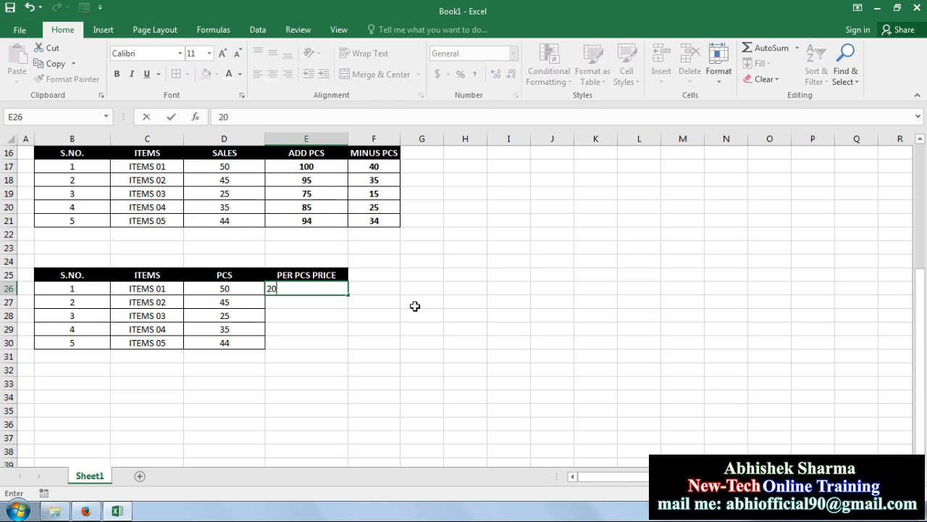
key(Return)
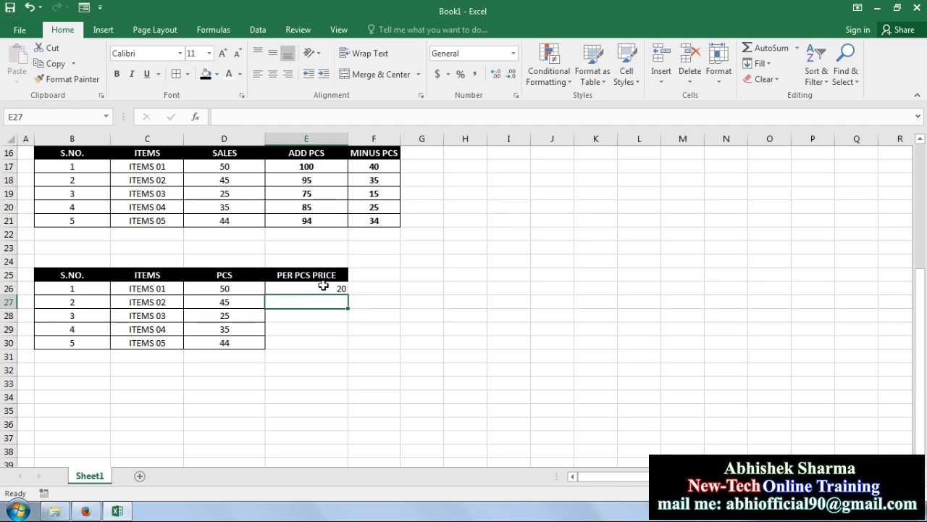
scroll(325, 261, up, 1)
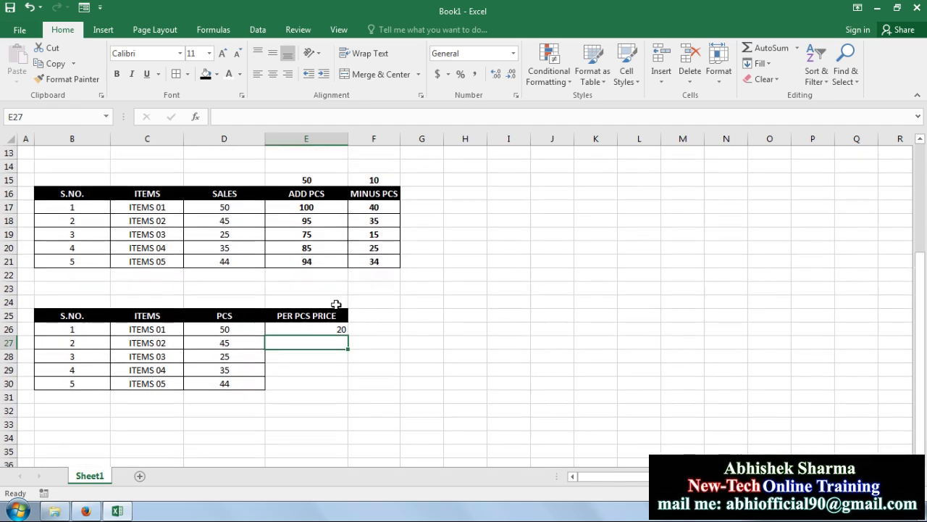
click(331, 302)
text(20)
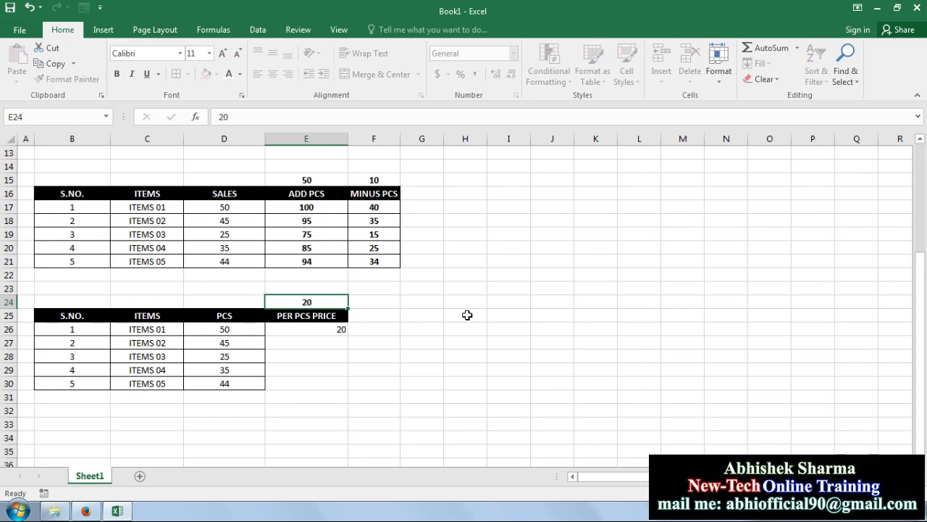
key(Return)
click(321, 300)
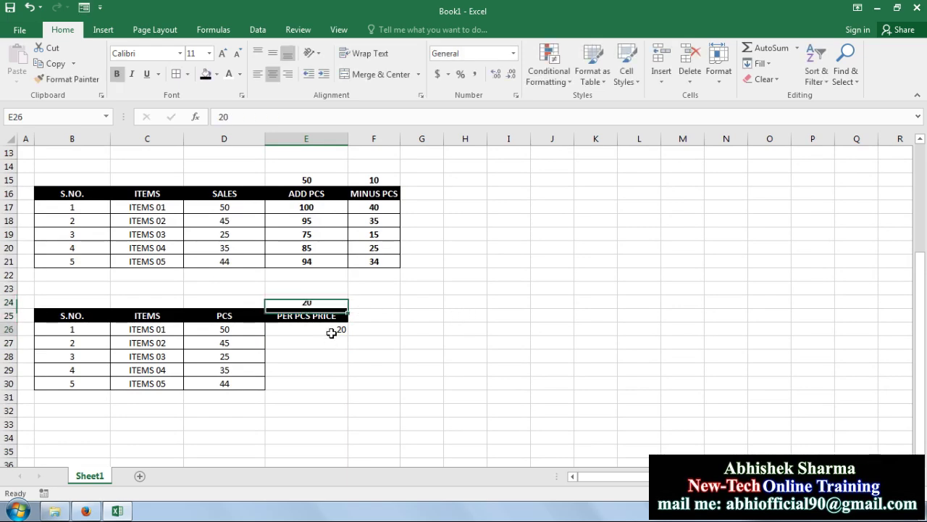
click(332, 329)
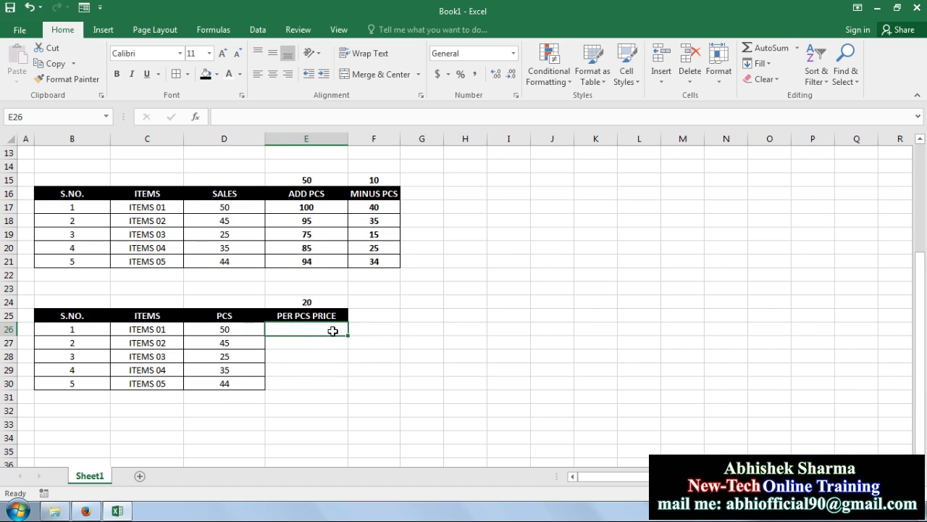
- Fill 20 down E26:E30, delete the spare 20 in E24, and centre the prices
text(20)
key(Return)
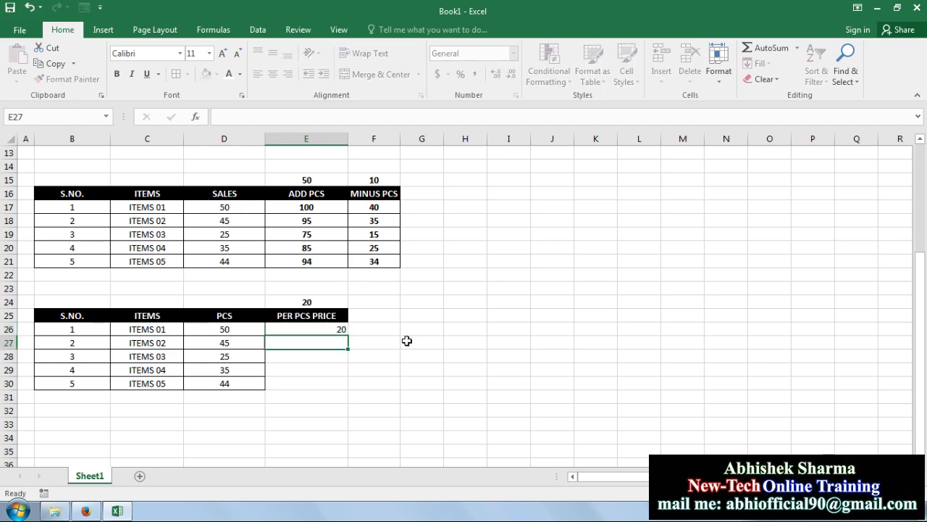
key(Up)
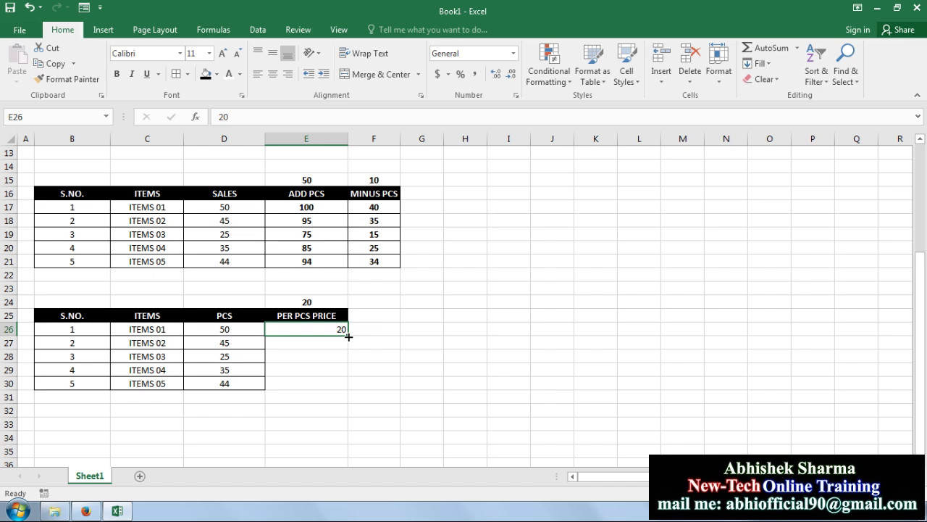
drag(348, 337, 352, 387)
click(379, 334)
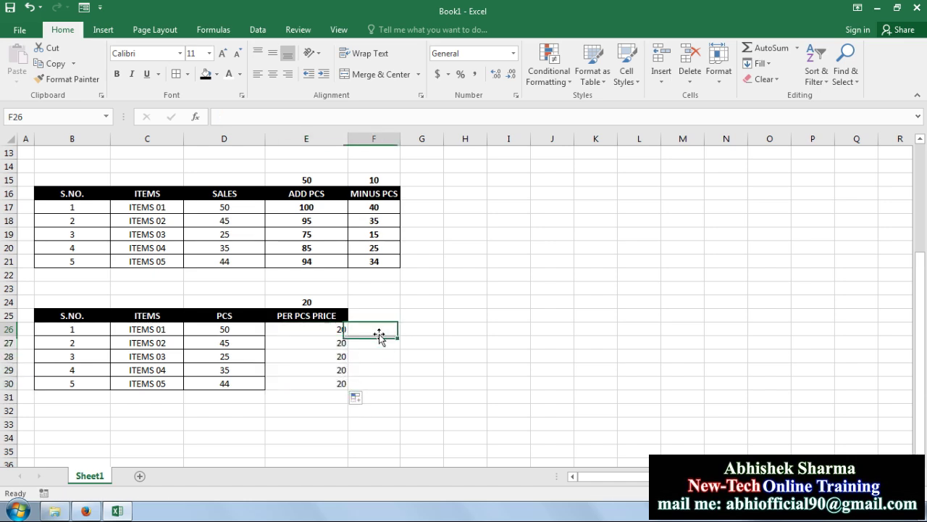
click(316, 300)
key(Delete)
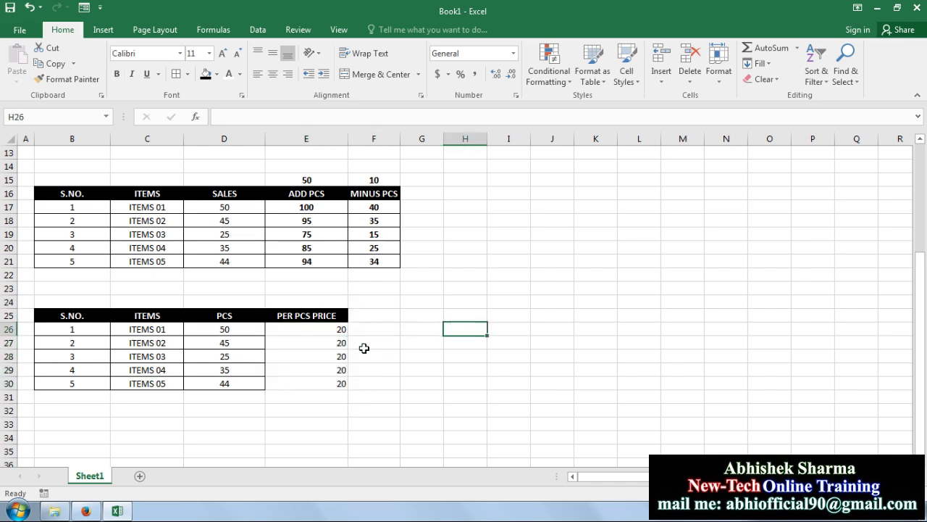
drag(304, 331, 291, 379)
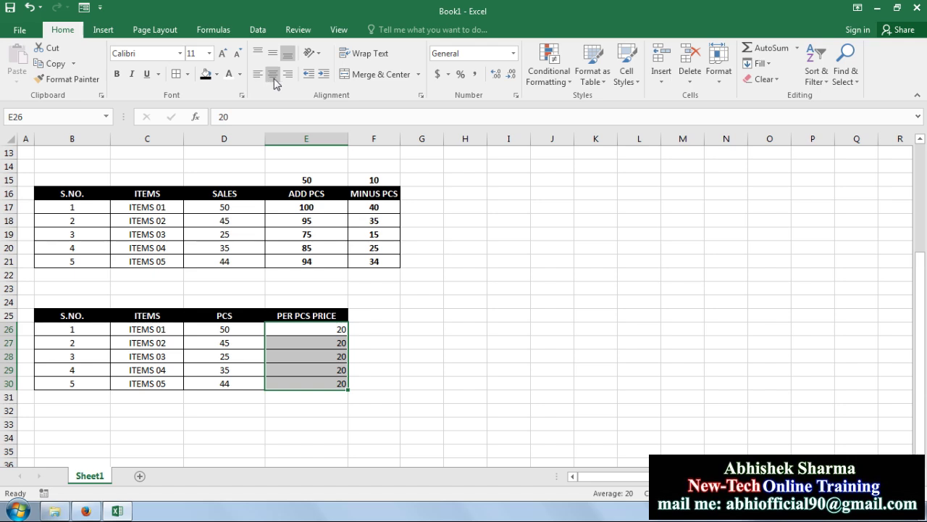
click(273, 73)
click(426, 345)
- Add a SALES header in F25
click(365, 313)
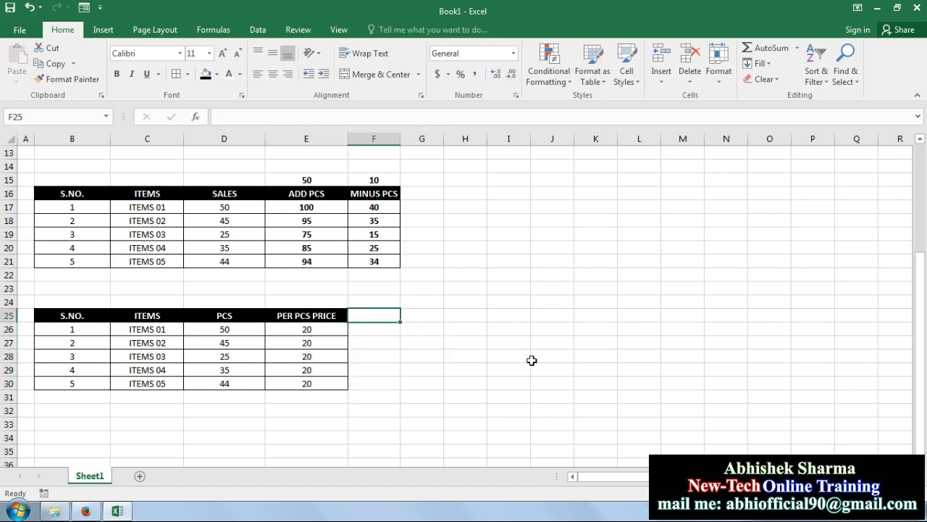
text(SALES)
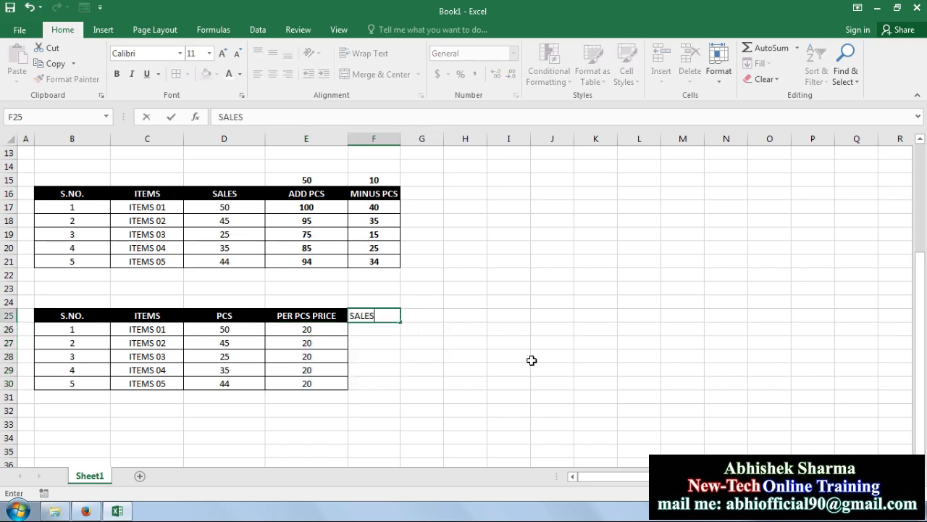
key(Return)
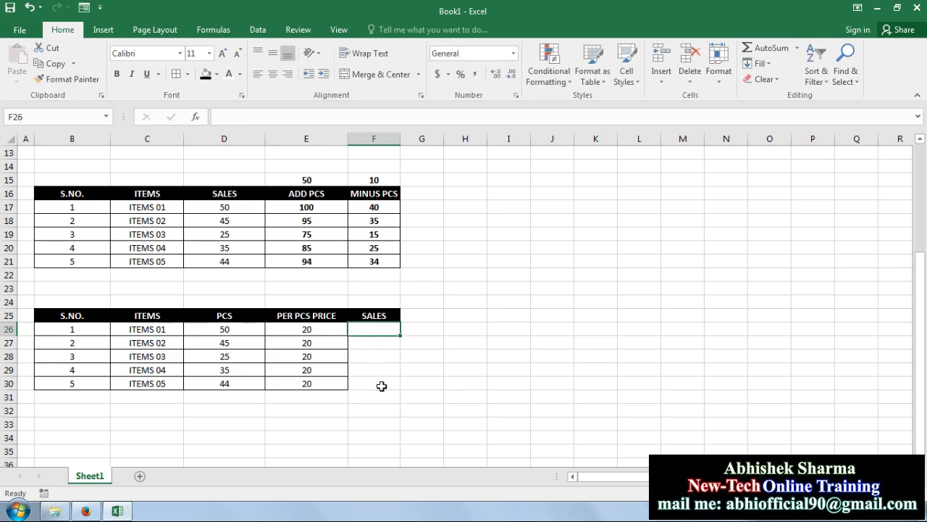
click(345, 379)
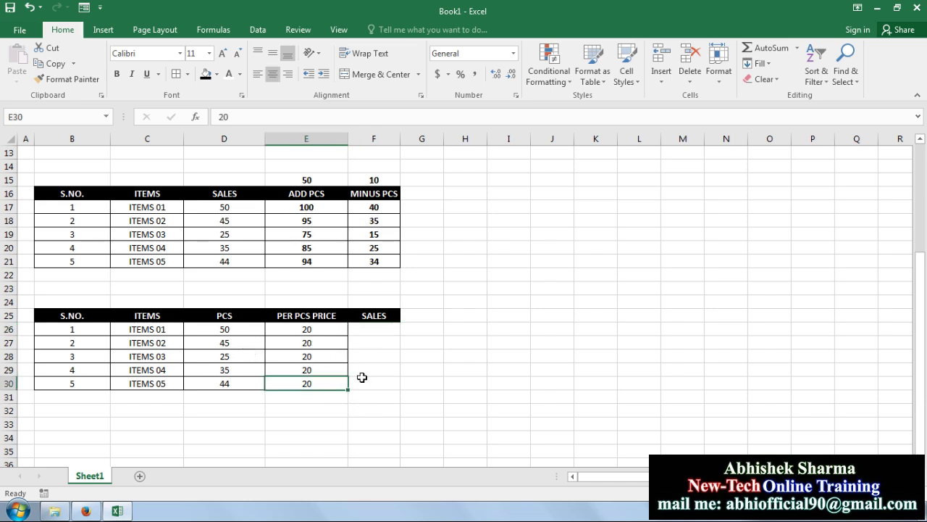
click(379, 327)
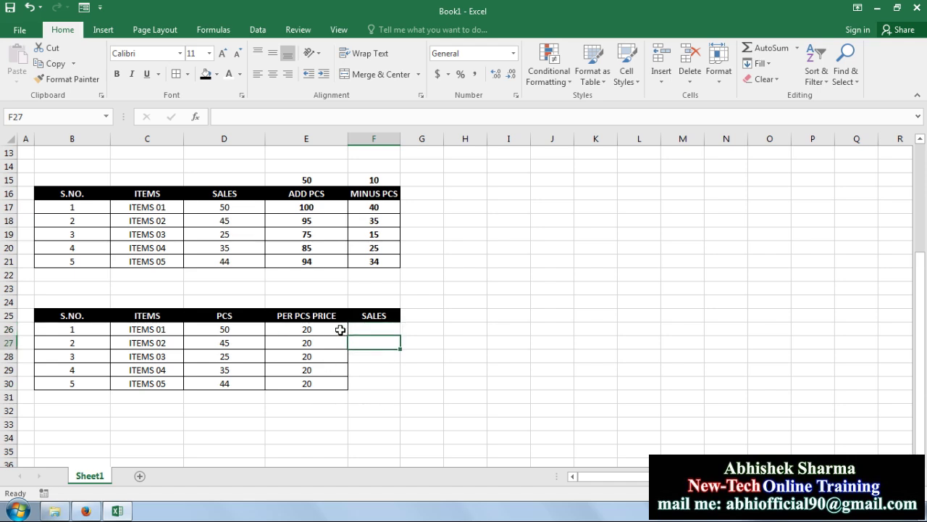
- Enter =D26*E26 in F26, then clear it to redo the formula
text(=)
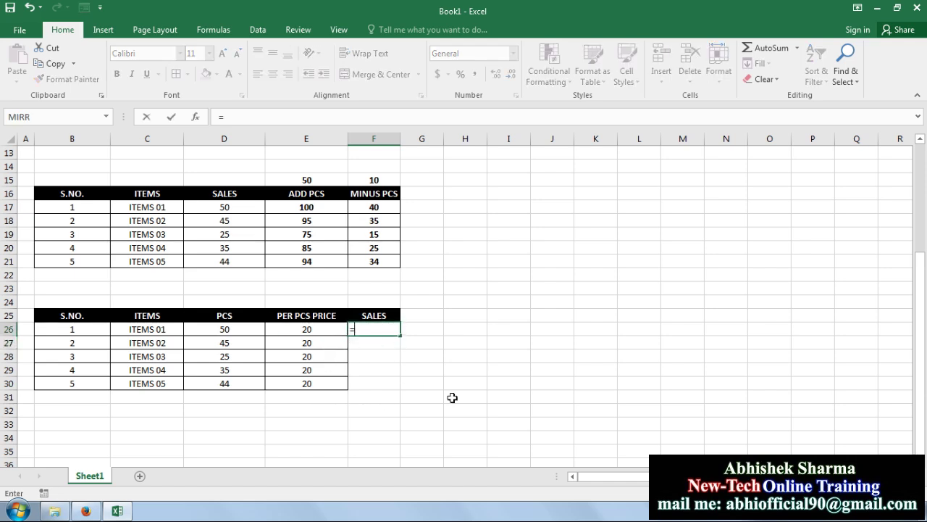
click(237, 329)
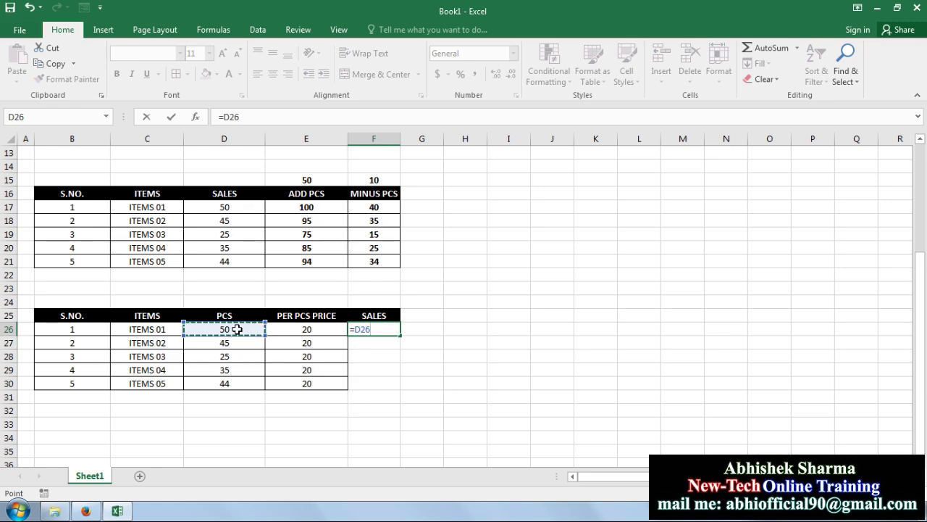
text(*)
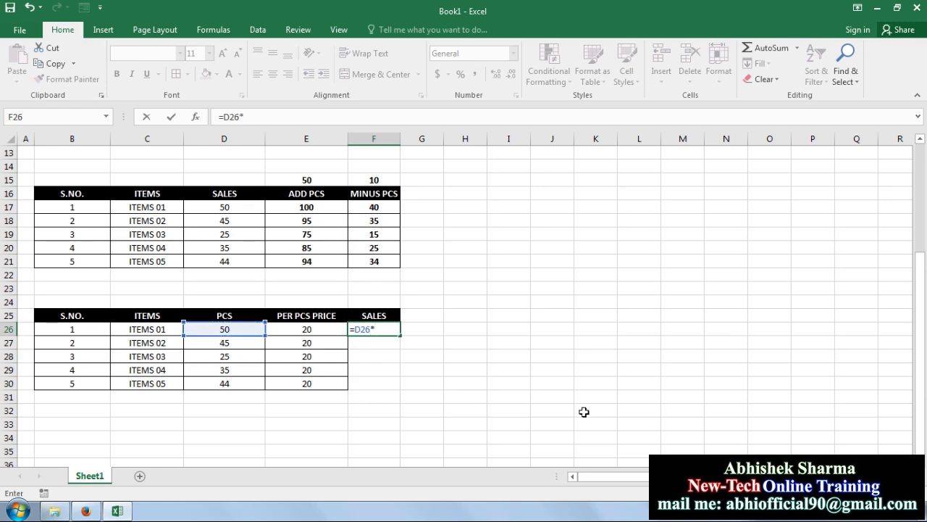
click(328, 329)
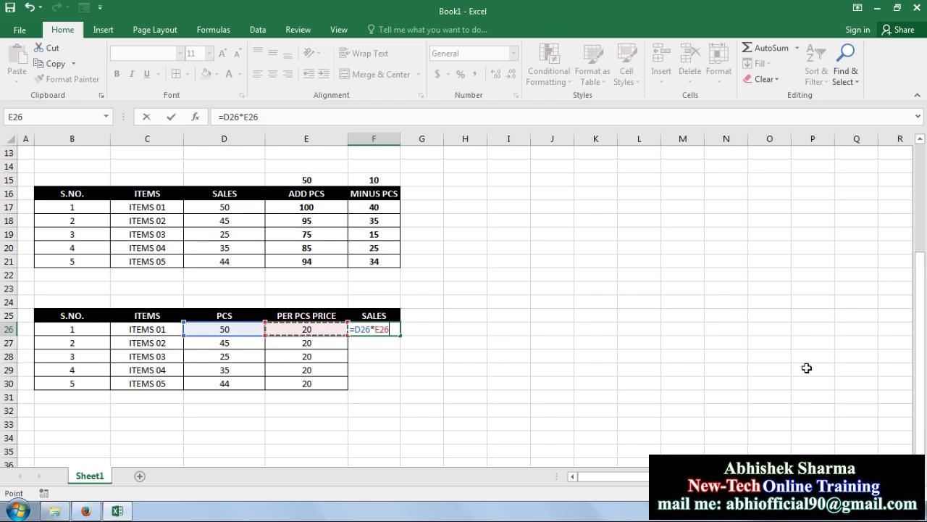
key(Return)
click(389, 331)
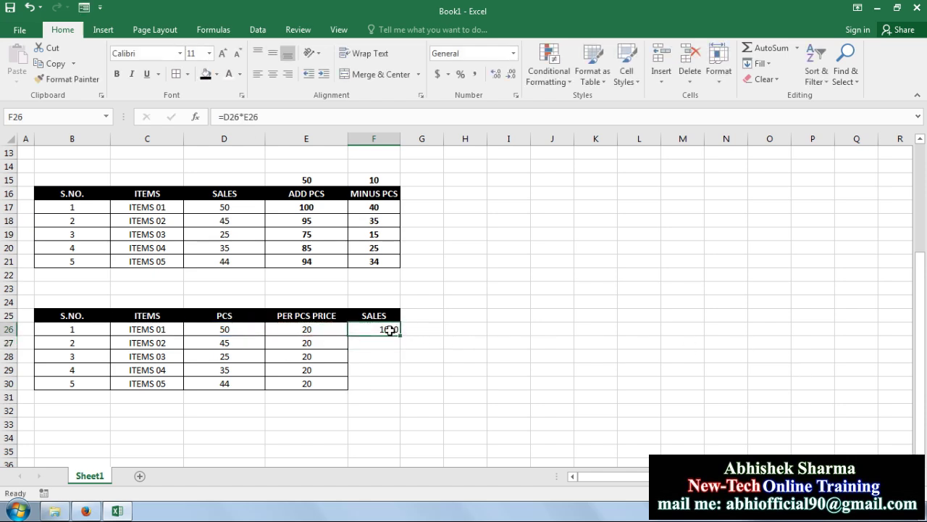
key(Delete)
- Re-enter =D26*E26 in F26 and fill it down to F30, giving 1000, 900, 500, 700, 880
text(=)
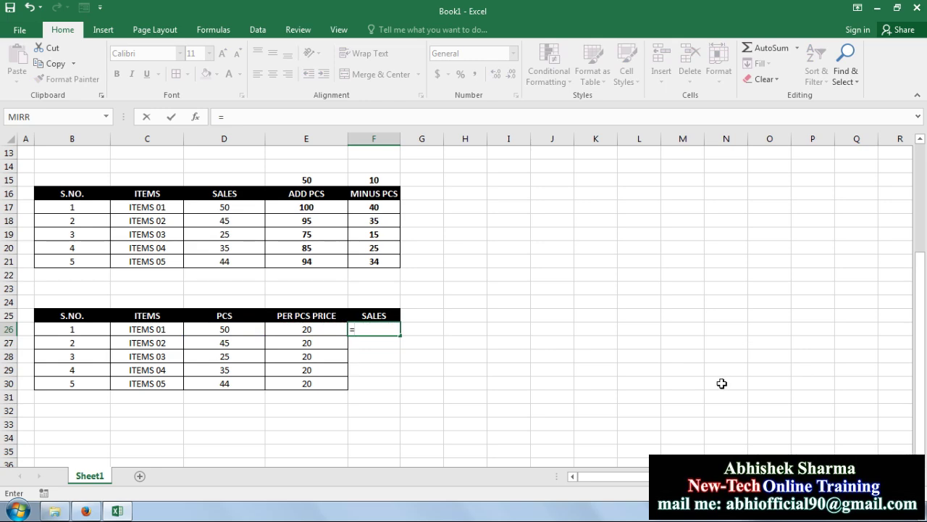
click(242, 333)
text(*)
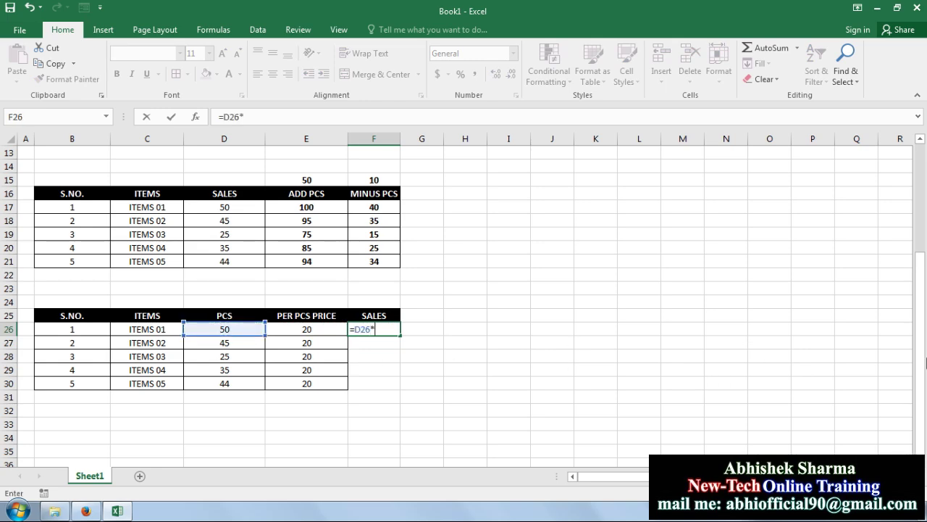
click(305, 332)
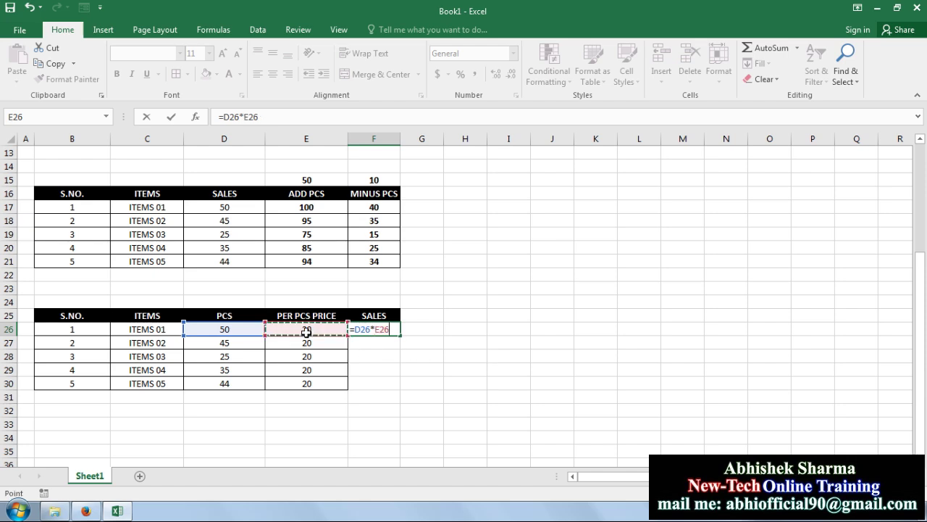
key(Return)
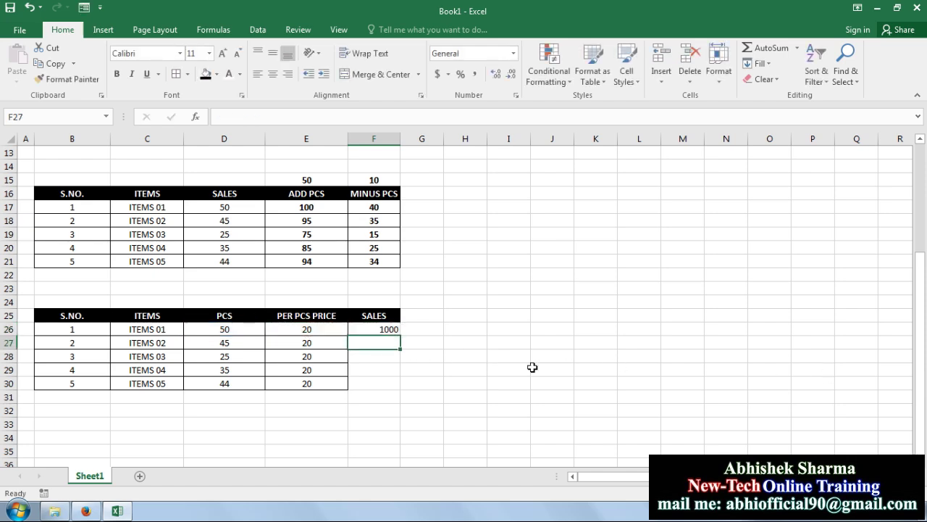
click(384, 330)
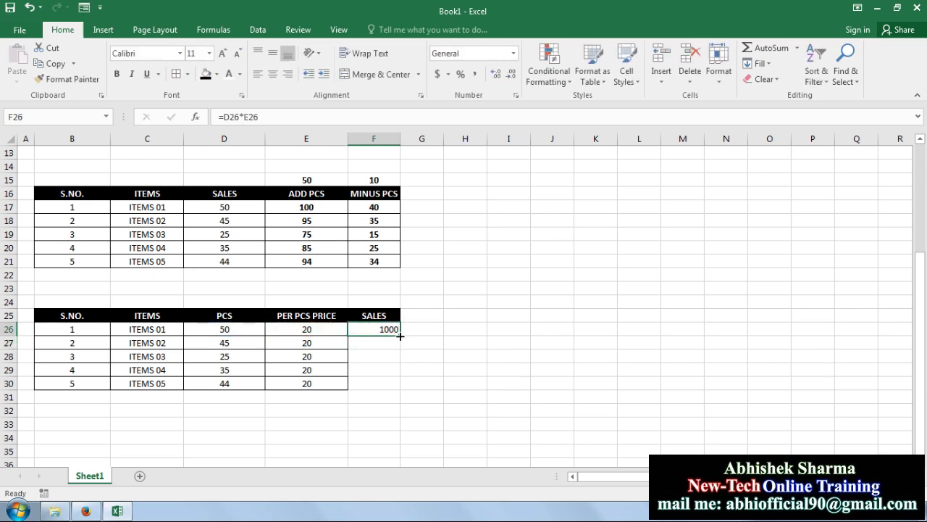
drag(400, 336, 399, 386)
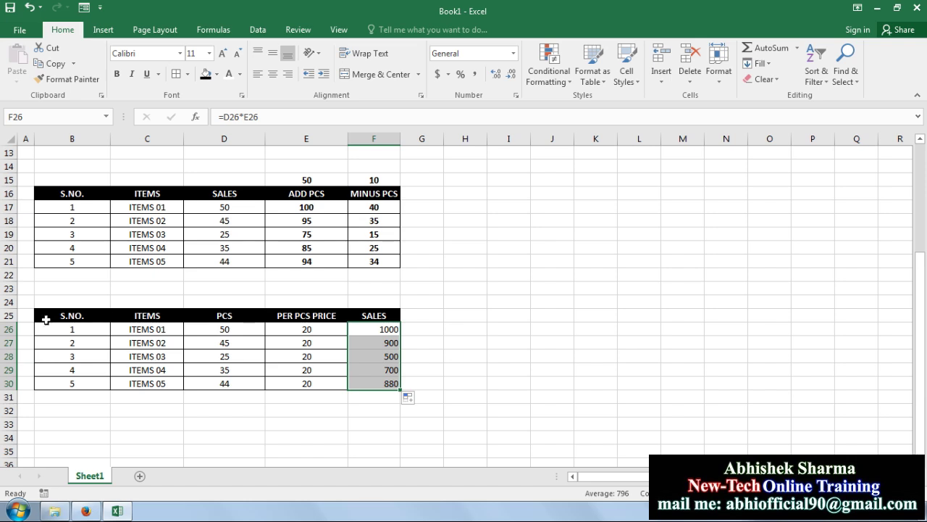
mouse_move(48, 321)
mouse_down()
mouse_move(225, 371)
mouse_move(226, 382)
mouse_up()
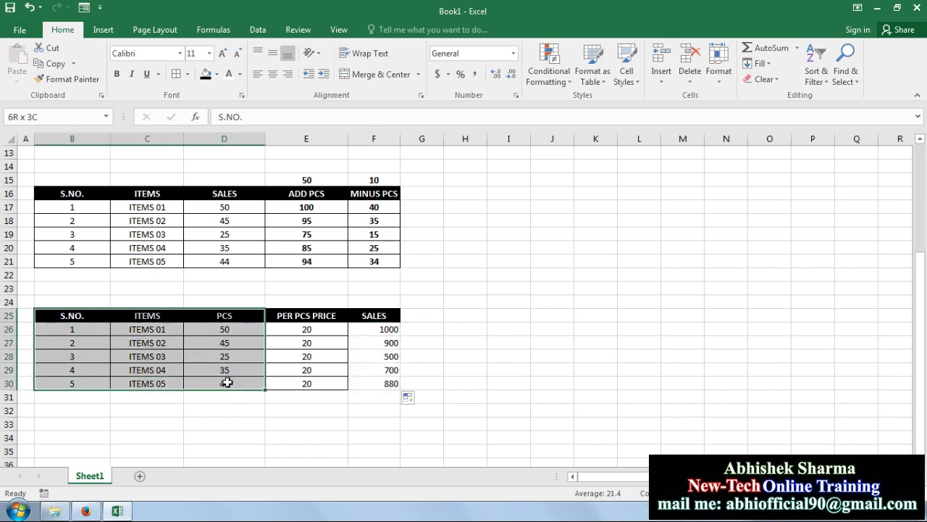
- Copy the S.NO., ITEMS and PCS columns and paste them at B33
click(67, 78)
scroll(151, 407, down, 1)
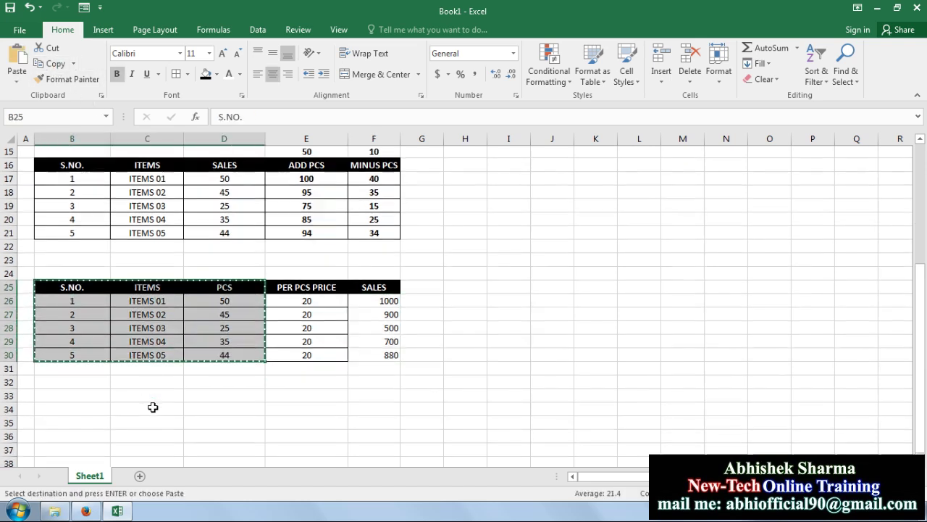
click(77, 382)
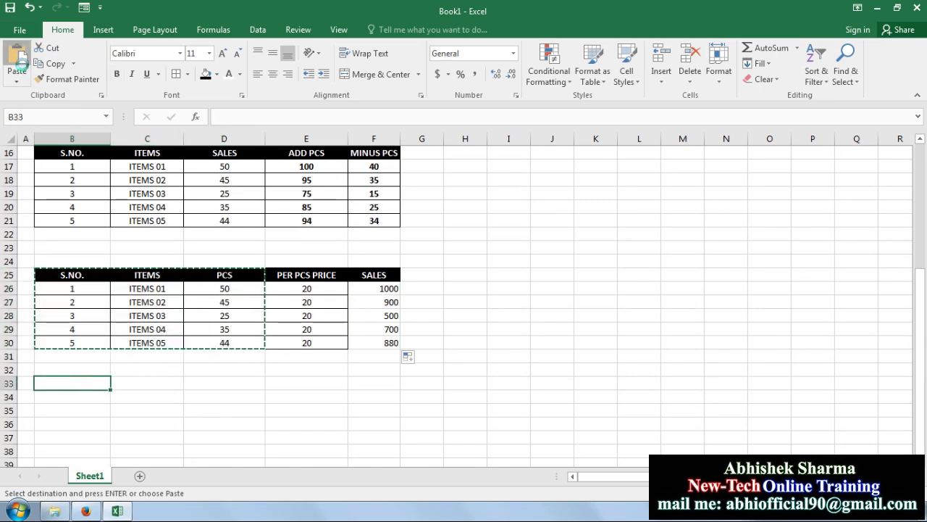
click(16, 58)
click(339, 395)
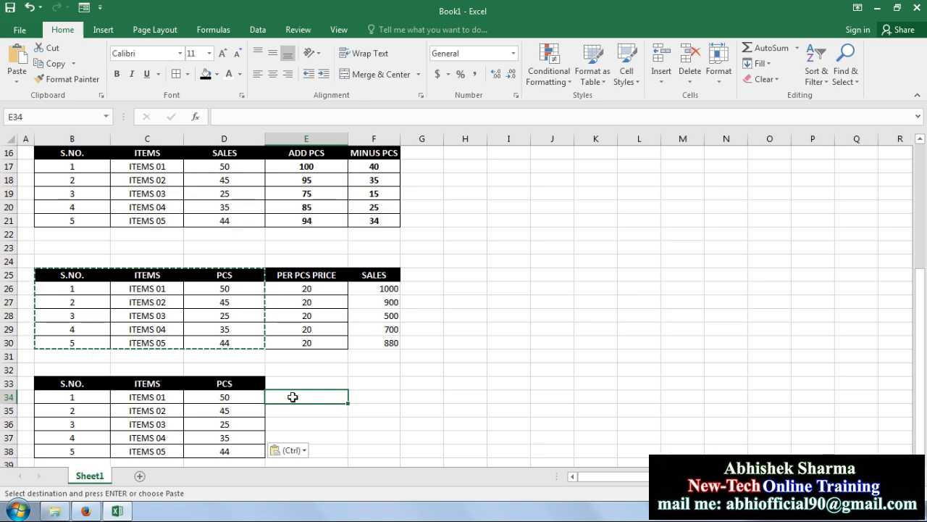
- Type MULTIPLY as the header in E33
scroll(352, 398, down, 1)
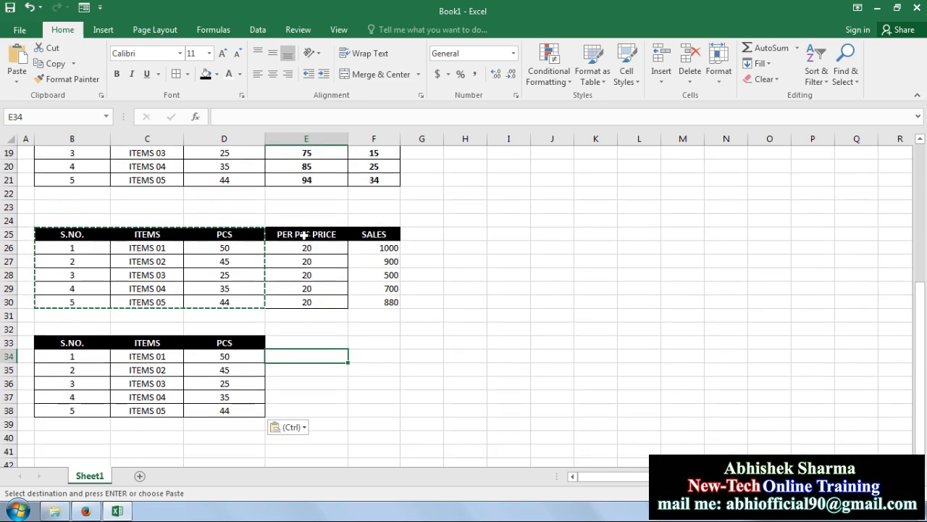
click(288, 340)
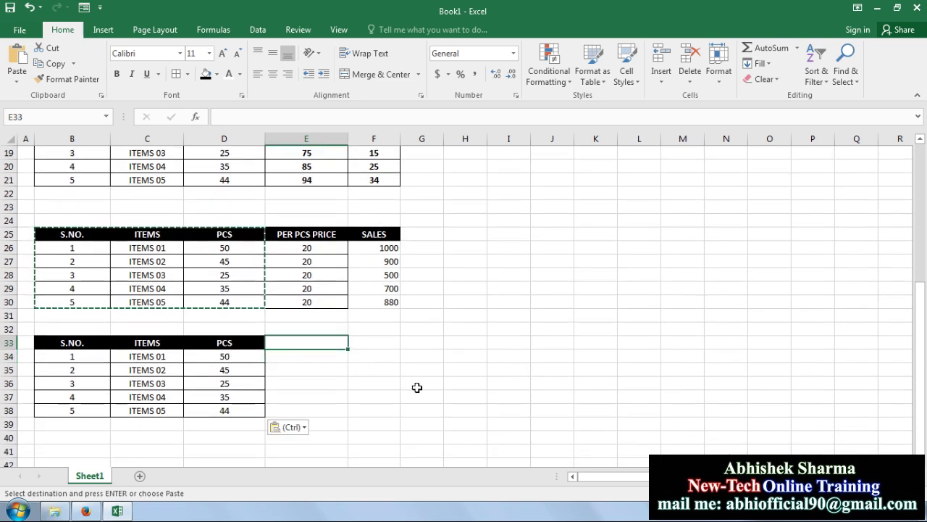
text(MULTIPLY)
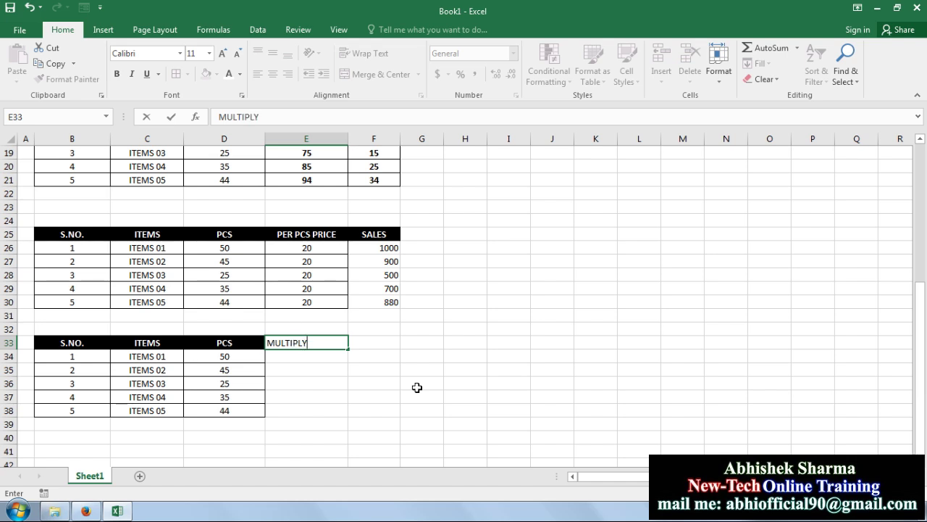
key(Return)
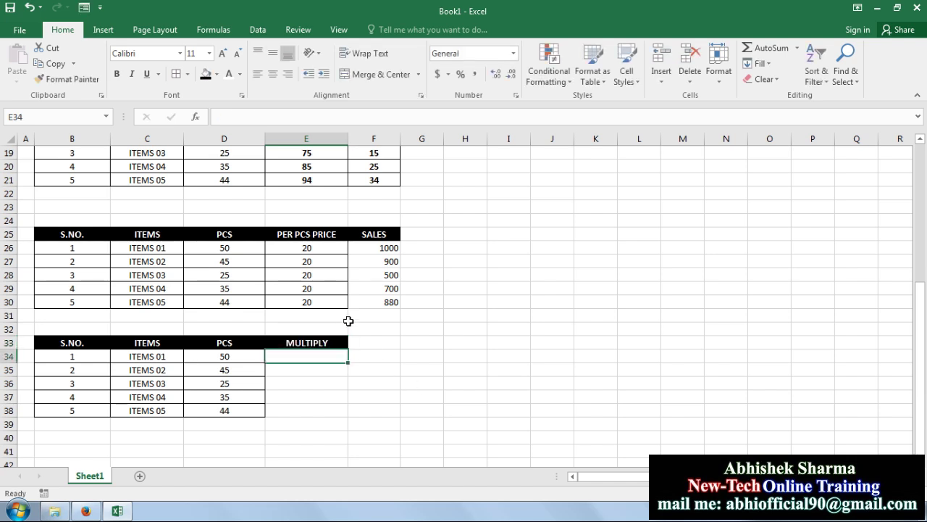
click(339, 327)
- Enter 20 in E32 and copy the PCS values D34:D38 into E34:E38
text(20)
key(Return)
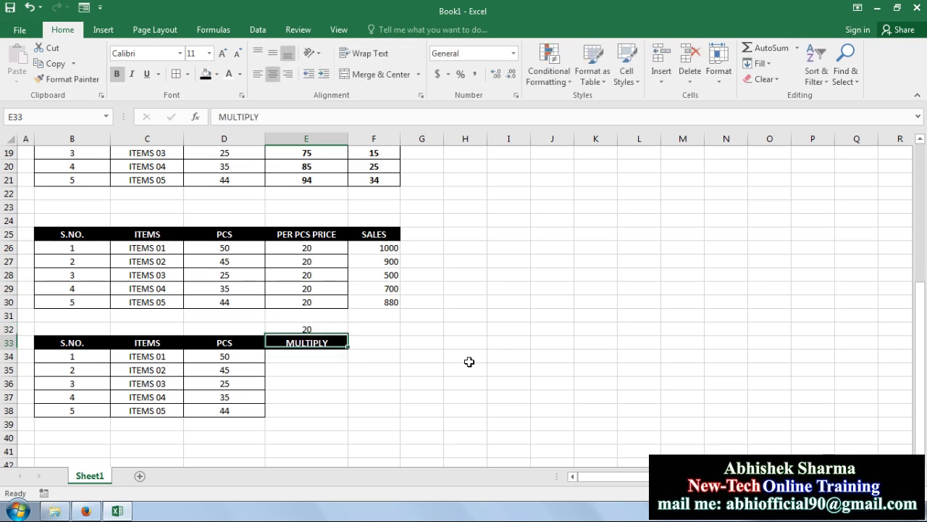
drag(252, 357, 232, 409)
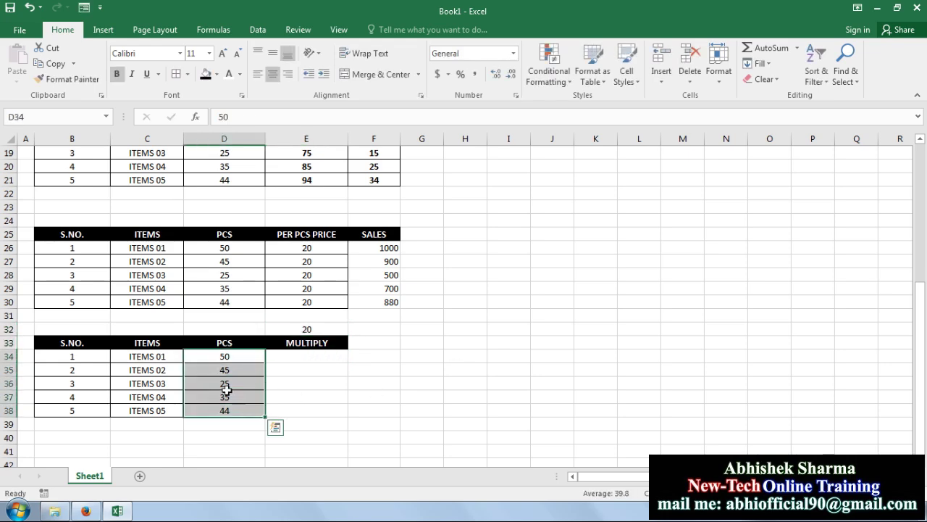
click(52, 63)
click(299, 356)
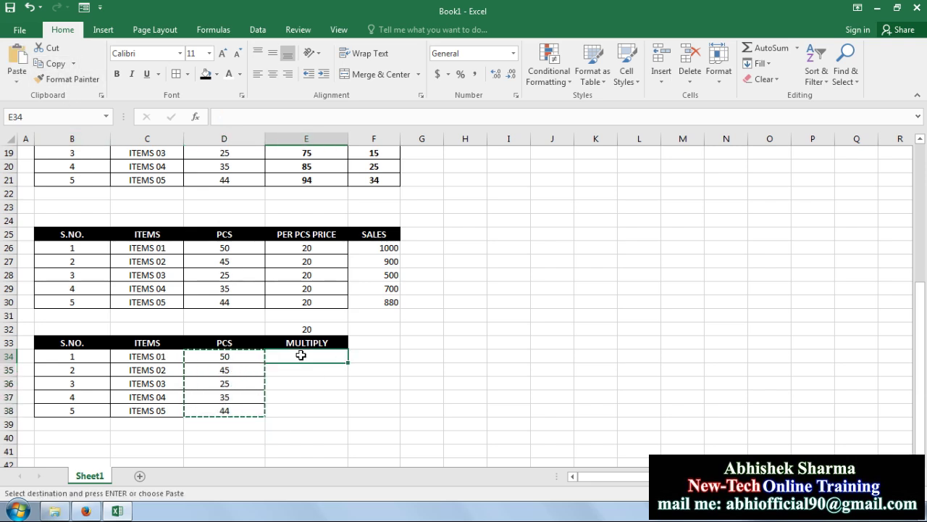
click(17, 62)
click(425, 368)
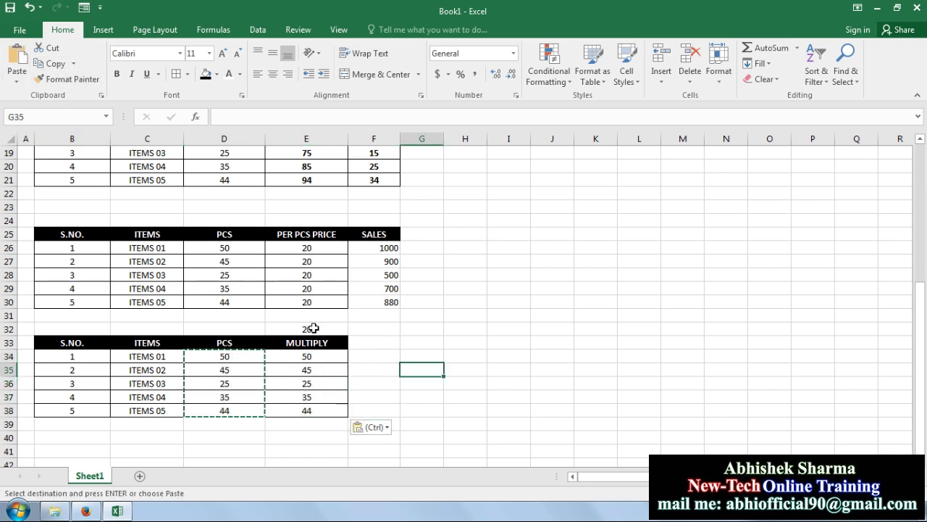
- Bold and copy the 20, then Paste Special Multiply onto E34:E38, giving 1000, 900, 500, 700, 880
click(311, 328)
click(116, 74)
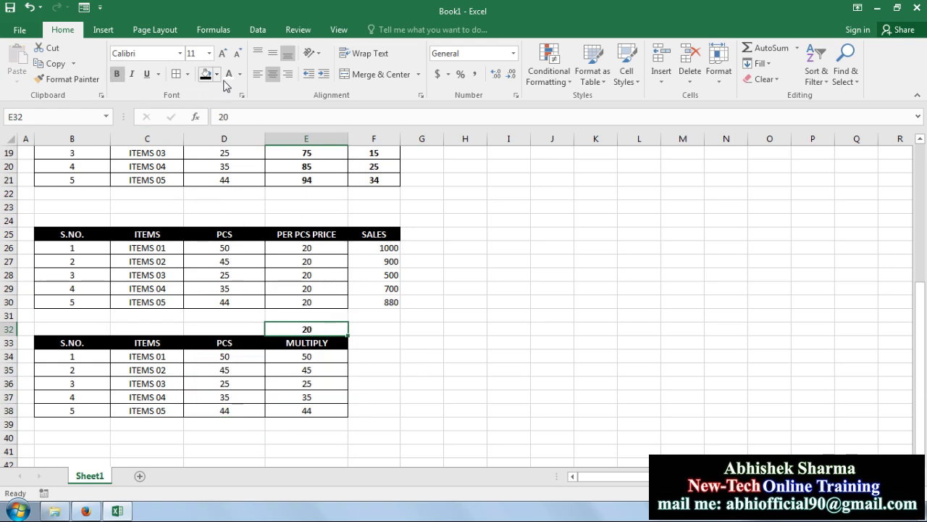
click(51, 64)
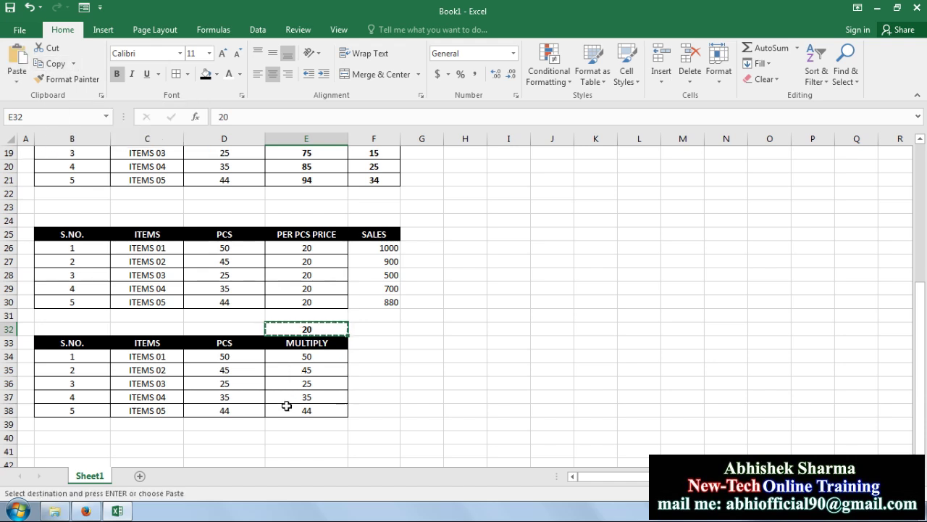
drag(287, 408, 284, 356)
right_click(286, 360)
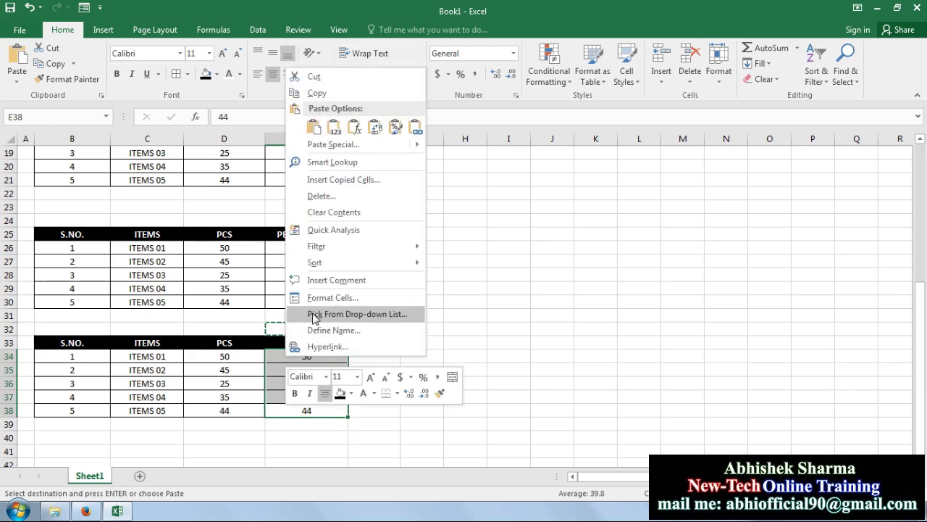
click(344, 146)
click(374, 170)
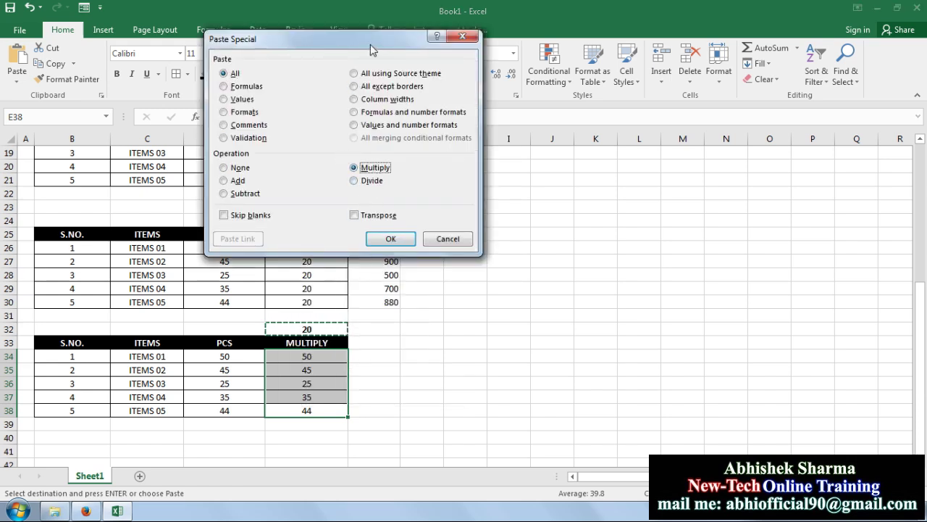
drag(371, 40, 665, 86)
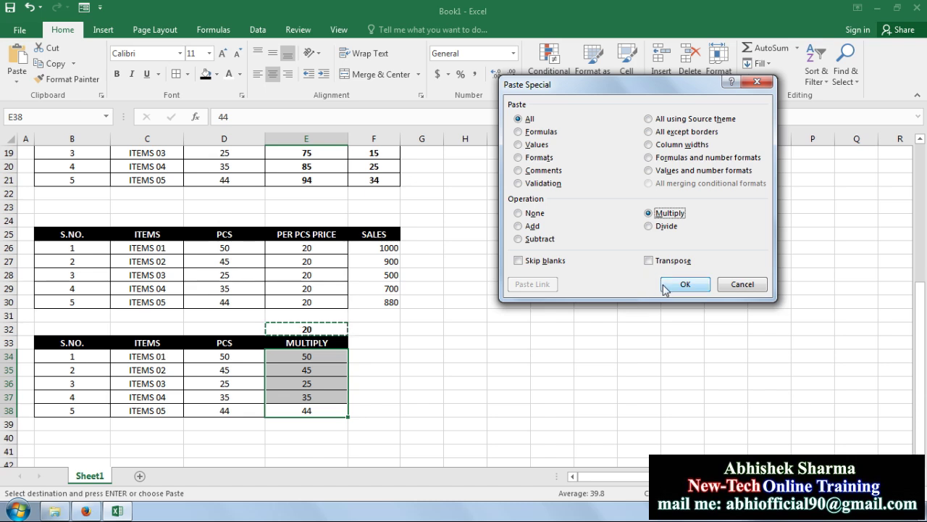
click(685, 284)
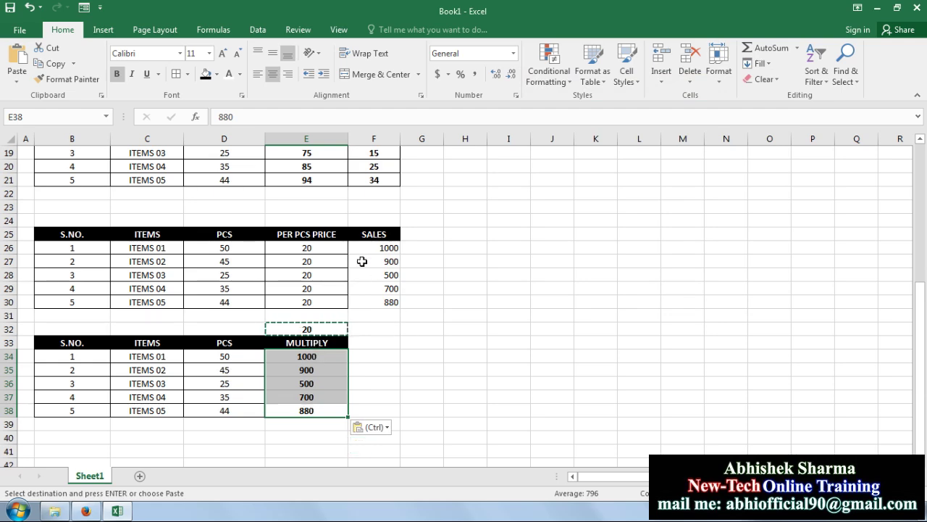
drag(375, 303, 284, 232)
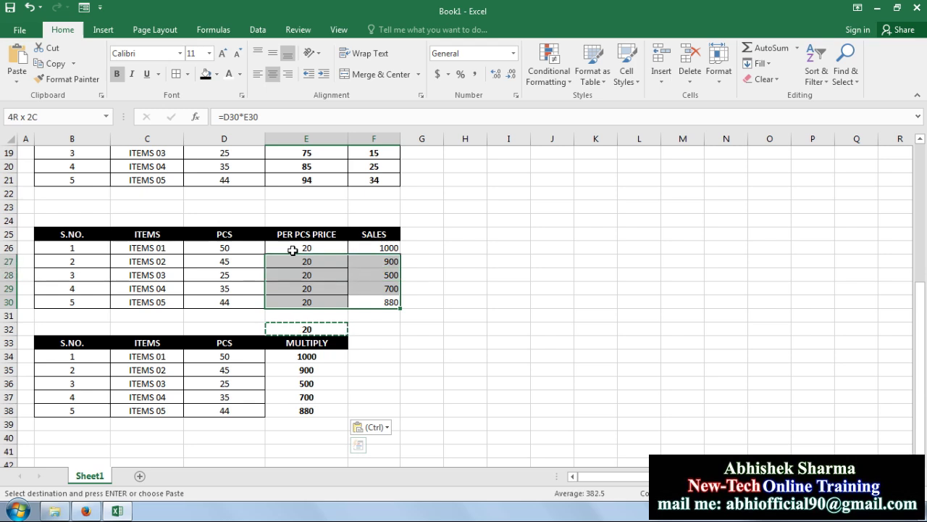
click(178, 77)
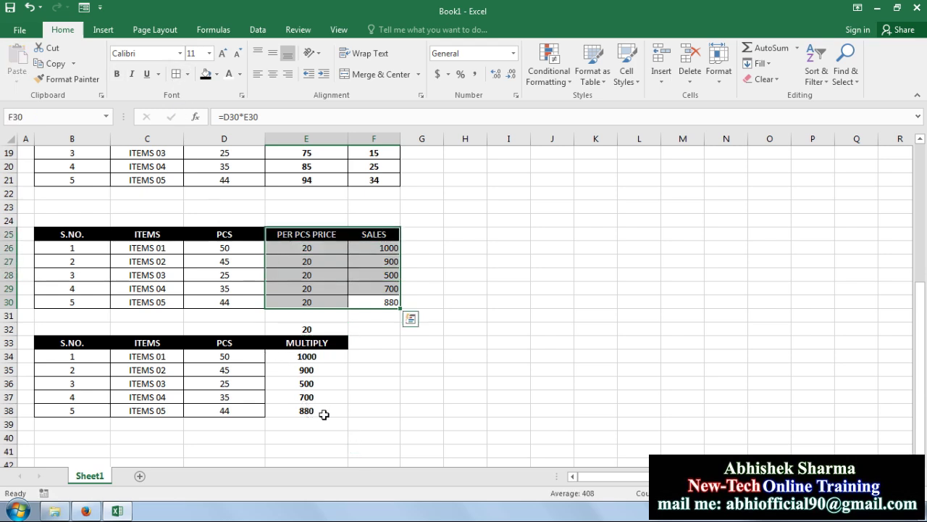
drag(324, 414, 261, 356)
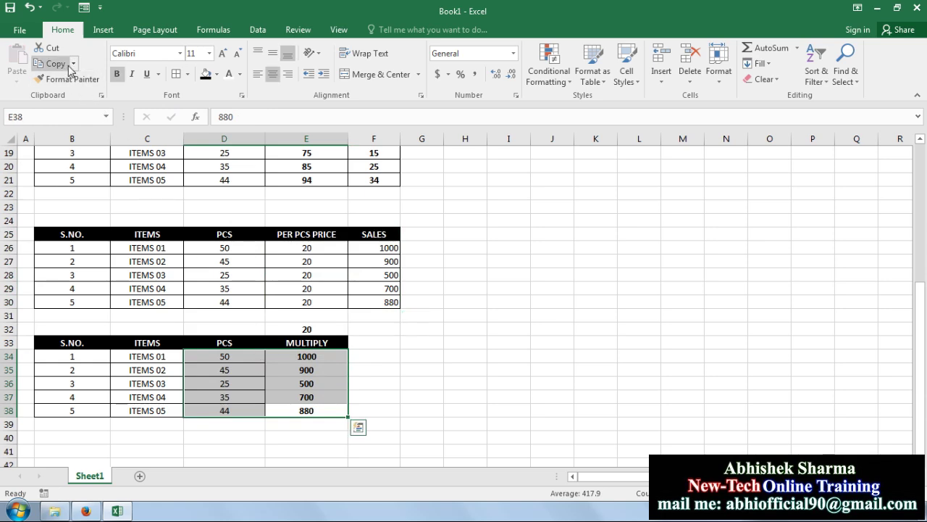
click(446, 342)
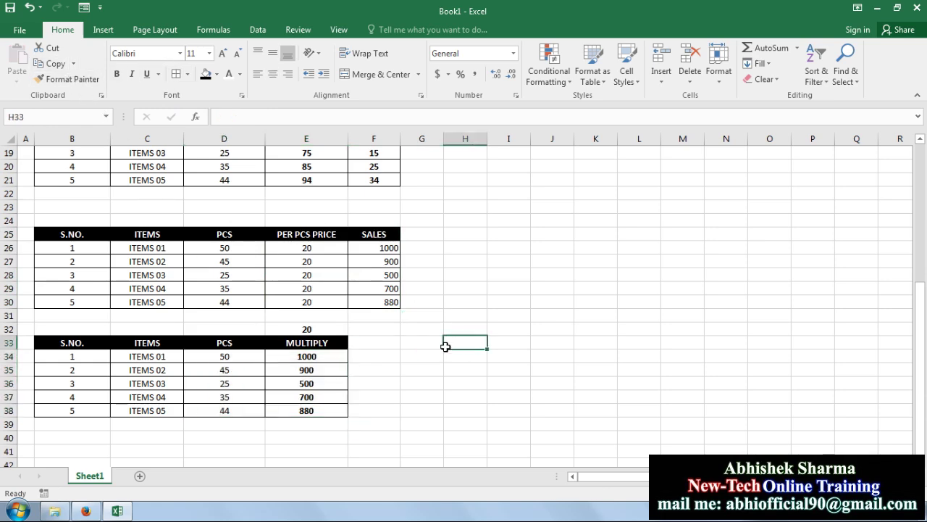
scroll(439, 344, up, 3)
click(318, 234)
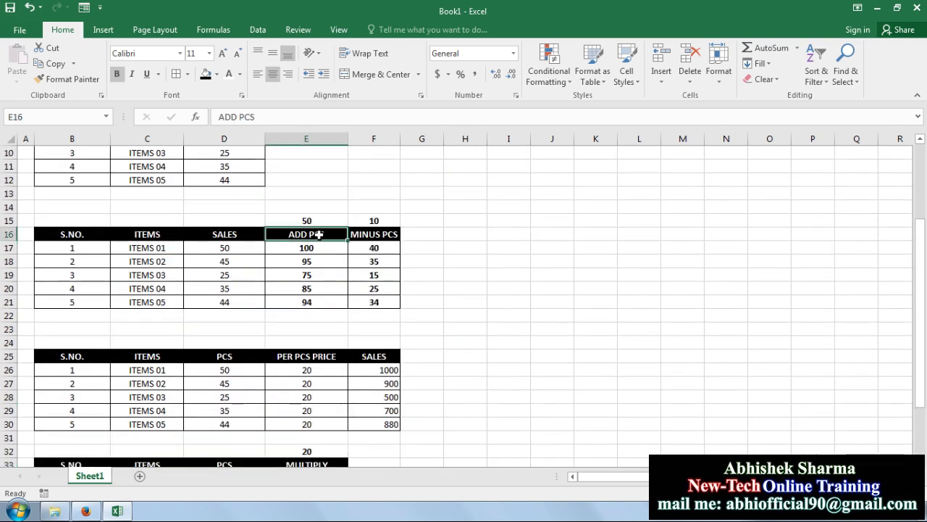
click(362, 234)
scroll(383, 409, down, 1)
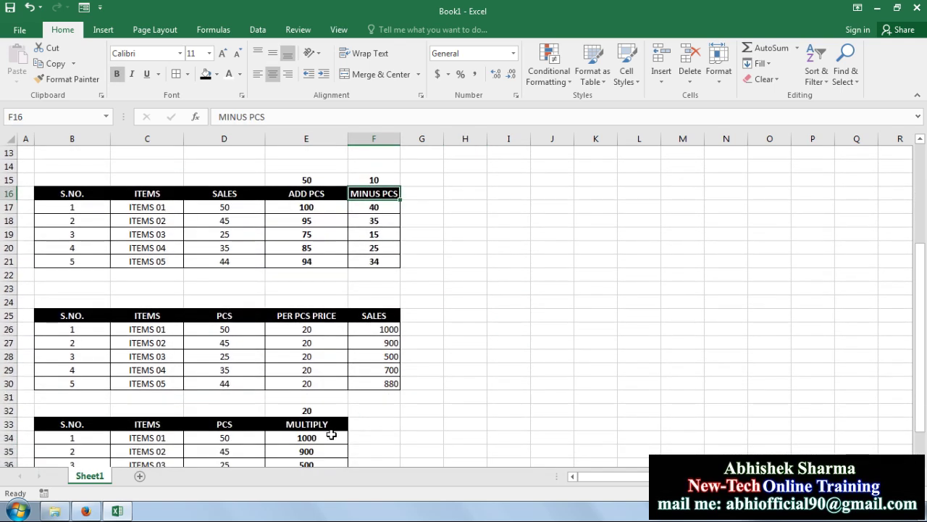
click(337, 429)
scroll(434, 442, down, 1)
scroll(415, 399, down, 2)
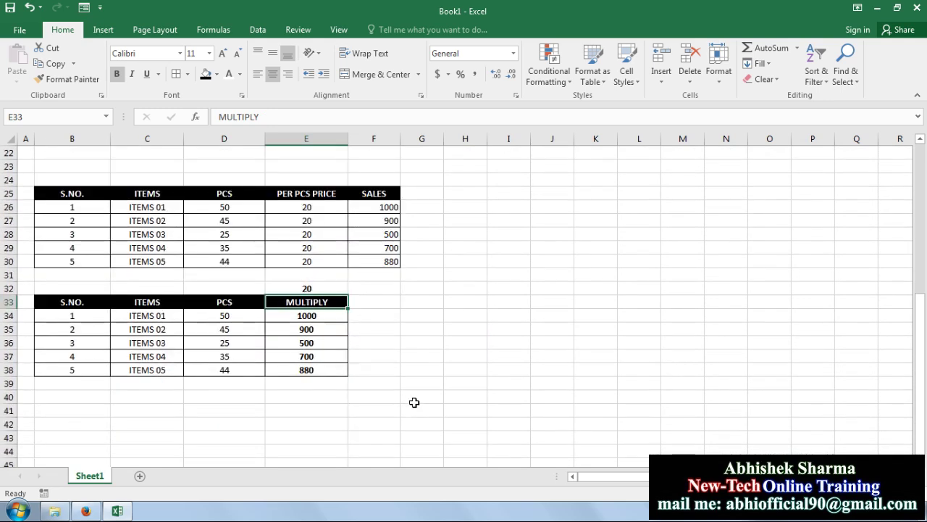
click(77, 421)
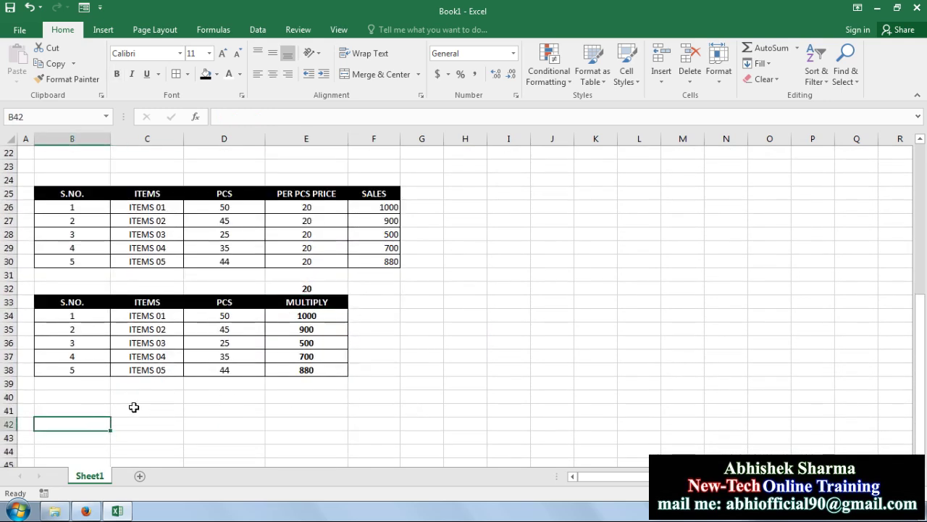
click(73, 410)
click(73, 398)
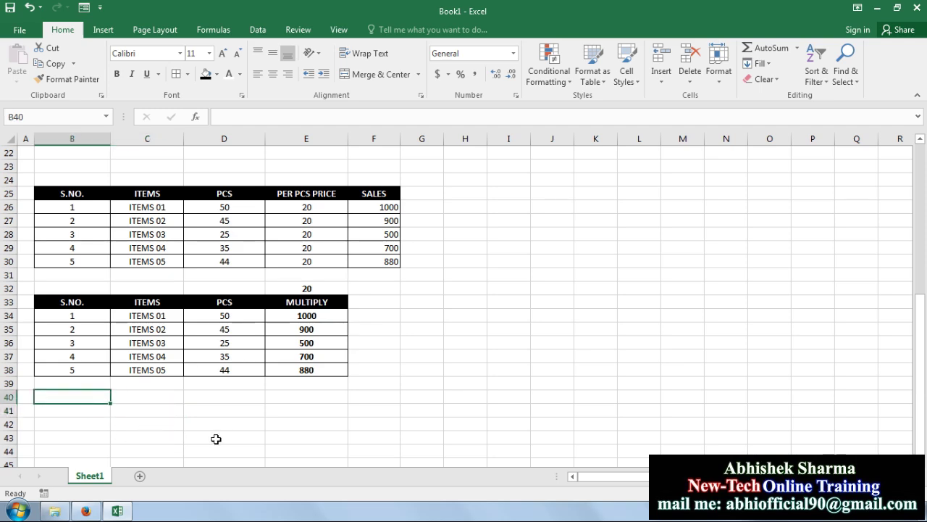
scroll(216, 439, down, 1)
scroll(242, 395, down, 1)
- Type the headings VALUE 01 in B40 and VALUE 02 in C40
text(V)
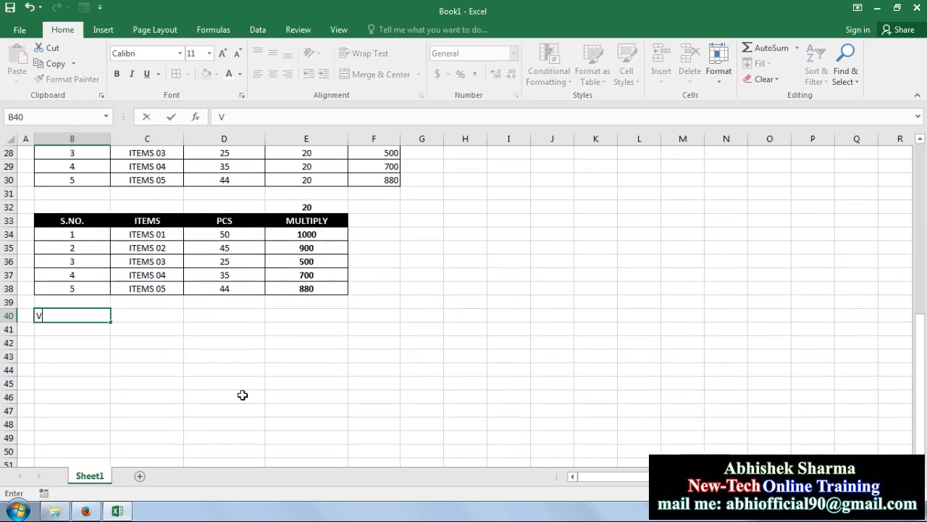
text(ALUE 01)
key(Tab)
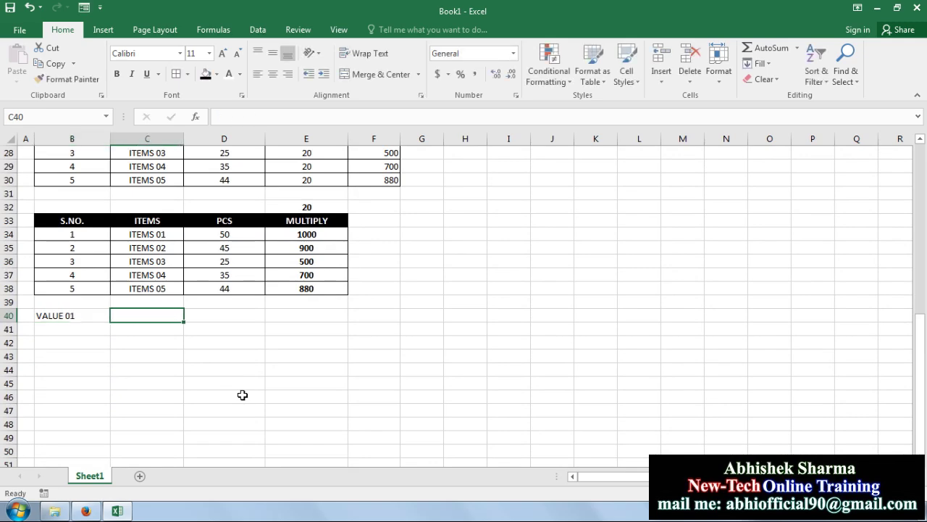
text(VALU)
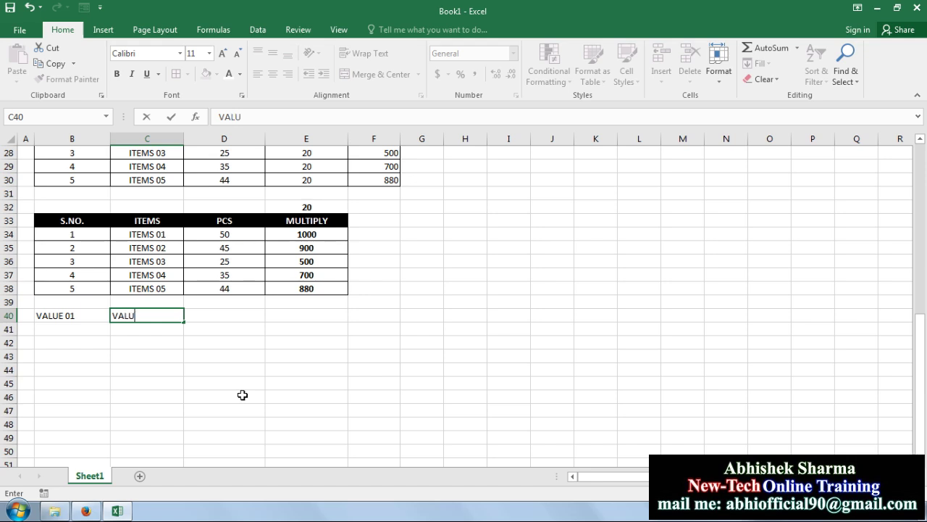
text(E 02)
key(Return)
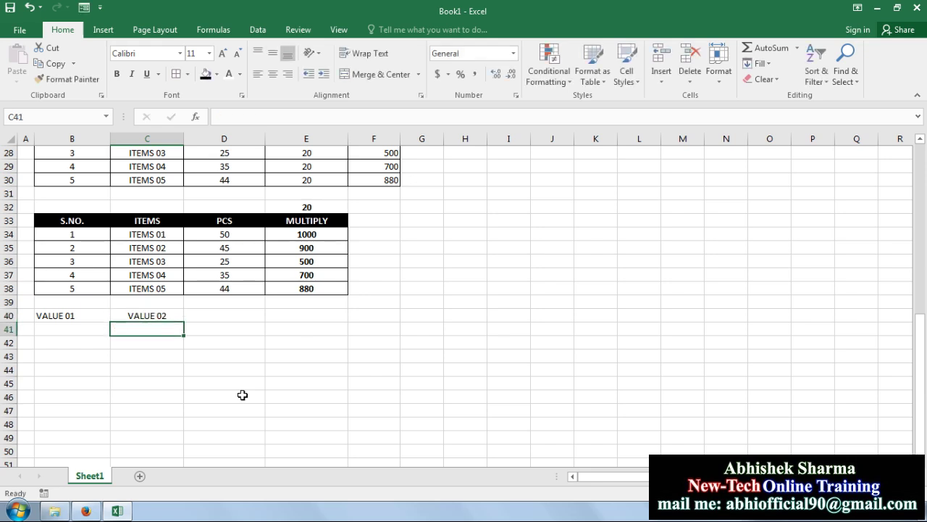
- Enter 20, 55, 68, 78, 45 into B41:B45 and select the new table block
click(57, 334)
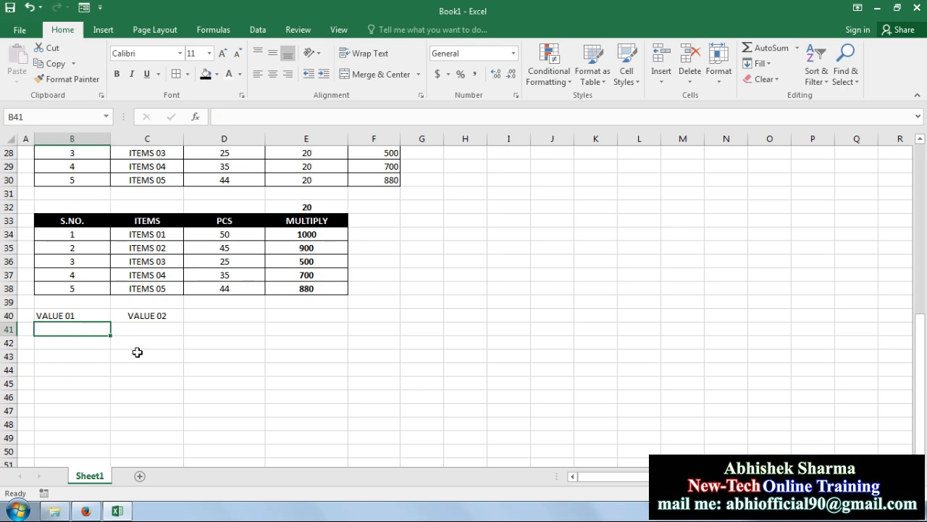
text(20)
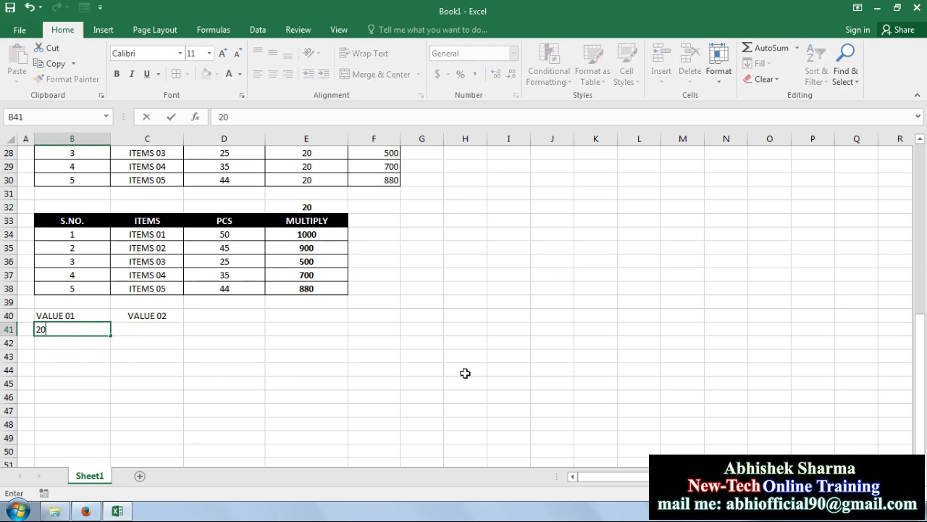
key(Return)
text(55)
key(Return)
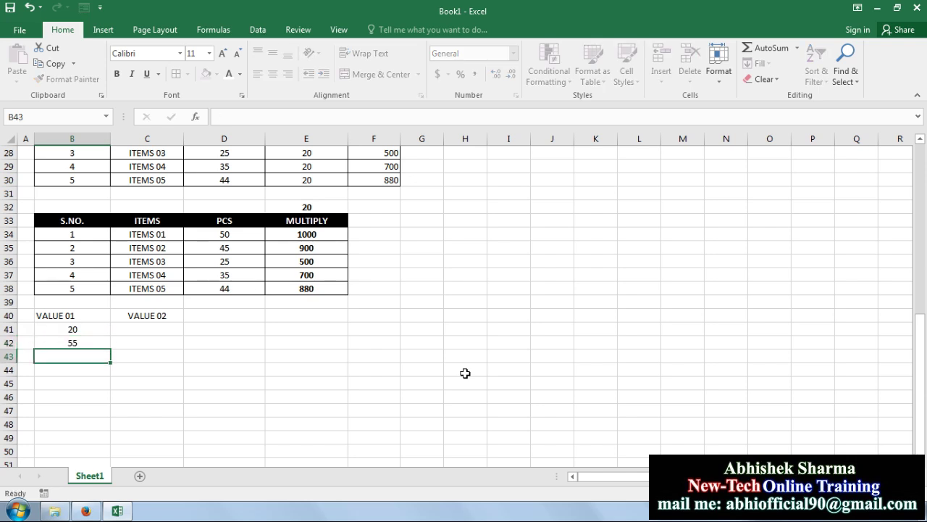
text(68)
key(Return)
text(78)
key(Return)
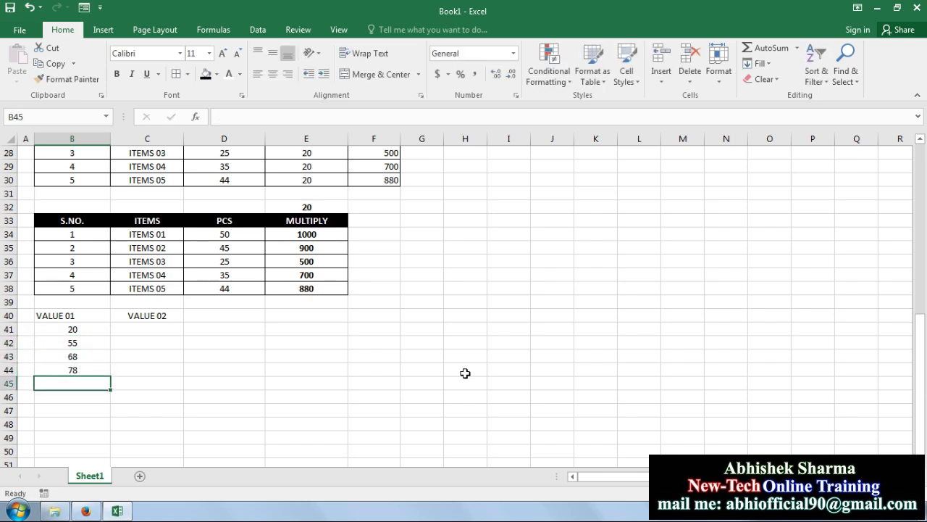
text(45)
key(Return)
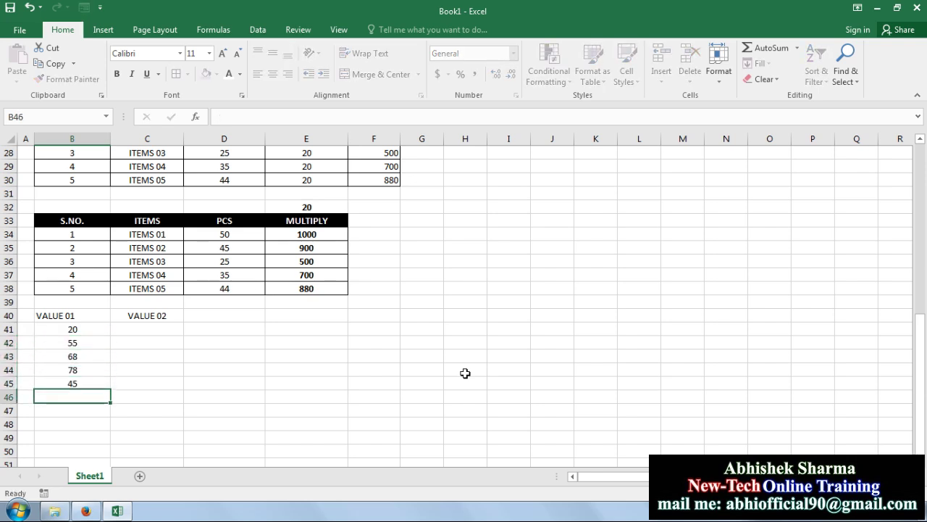
click(153, 330)
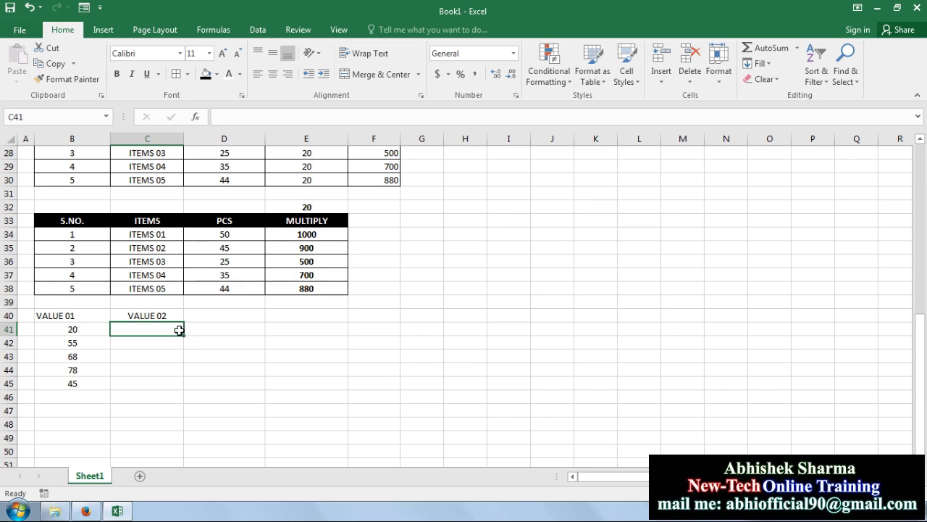
mouse_move(58, 316)
mouse_down()
mouse_move(153, 373)
mouse_move(152, 384)
mouse_up()
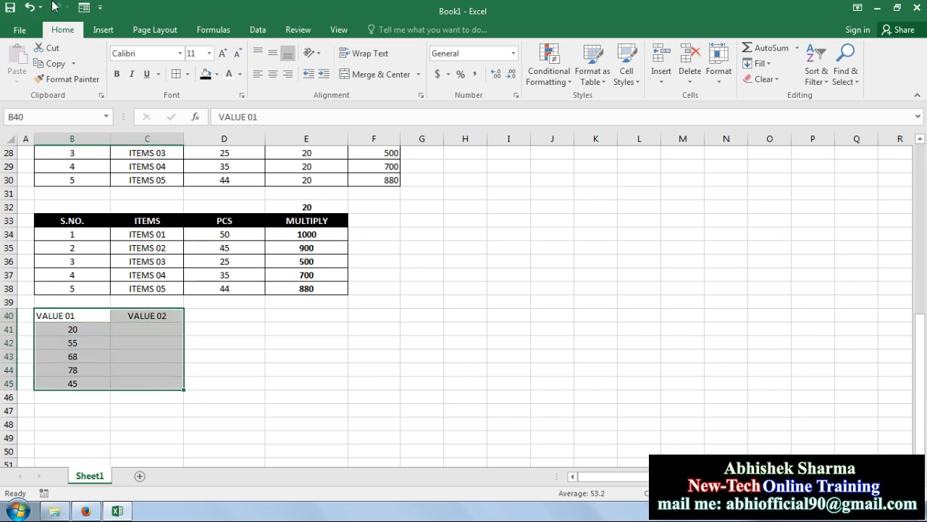
- Cut the VALUE 01/VALUE 02 table and paste it two rows lower at B42
click(50, 48)
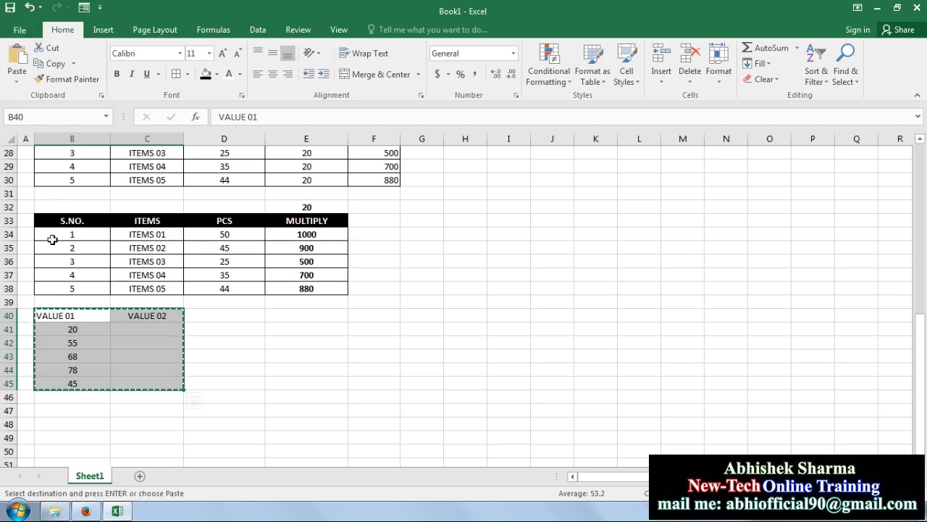
click(67, 342)
click(16, 62)
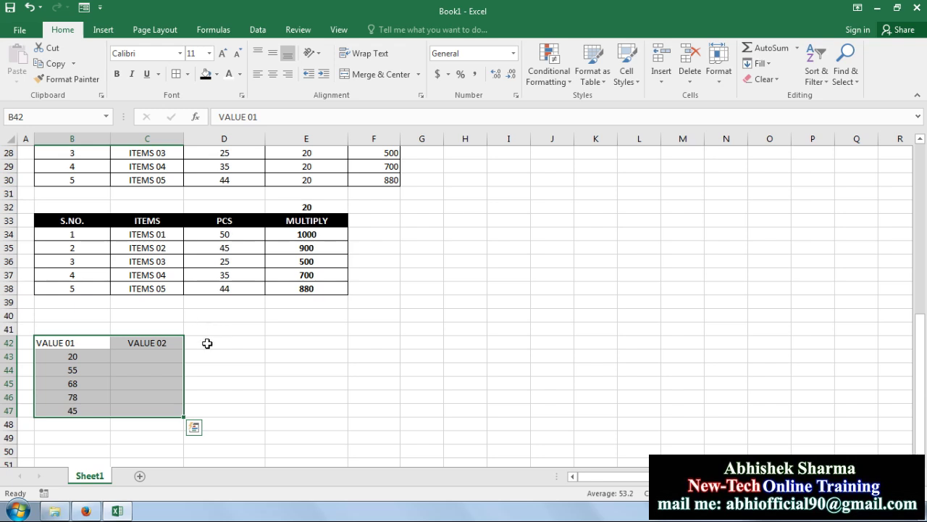
click(214, 355)
- Rename the VALUE 02 header in C42 to DIVIDED
click(153, 334)
click(155, 345)
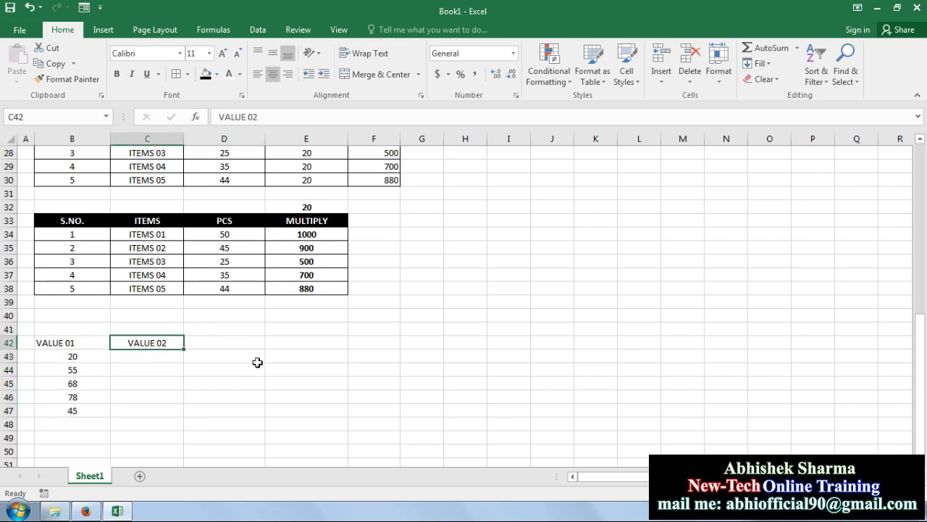
text(DIV)
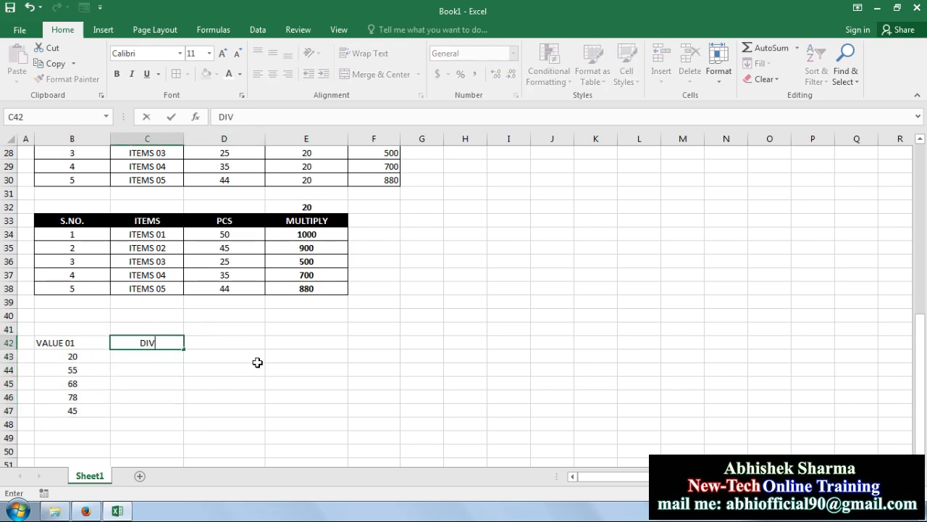
text(IDED)
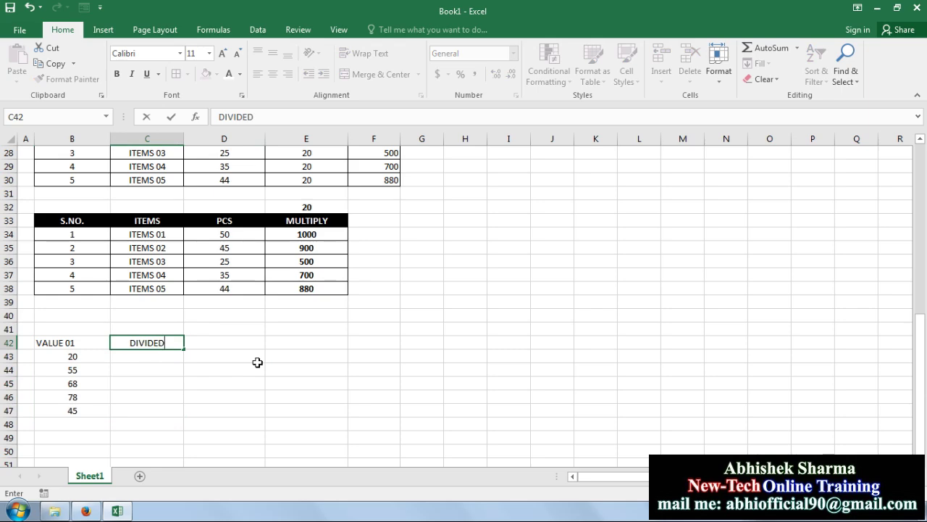
click(257, 362)
- Enter a bold, centred 4 in C41, then select the VALUE 01 and DIVIDED headers
click(172, 331)
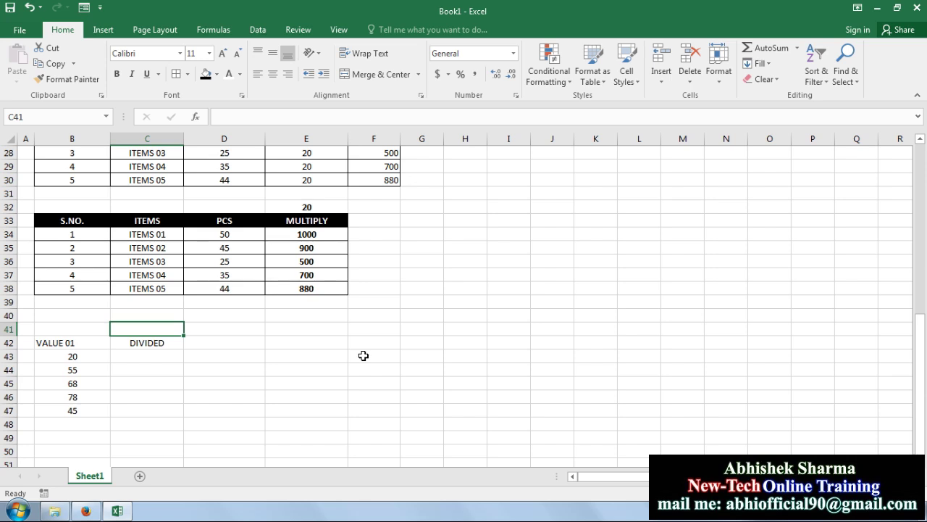
text(4)
click(363, 355)
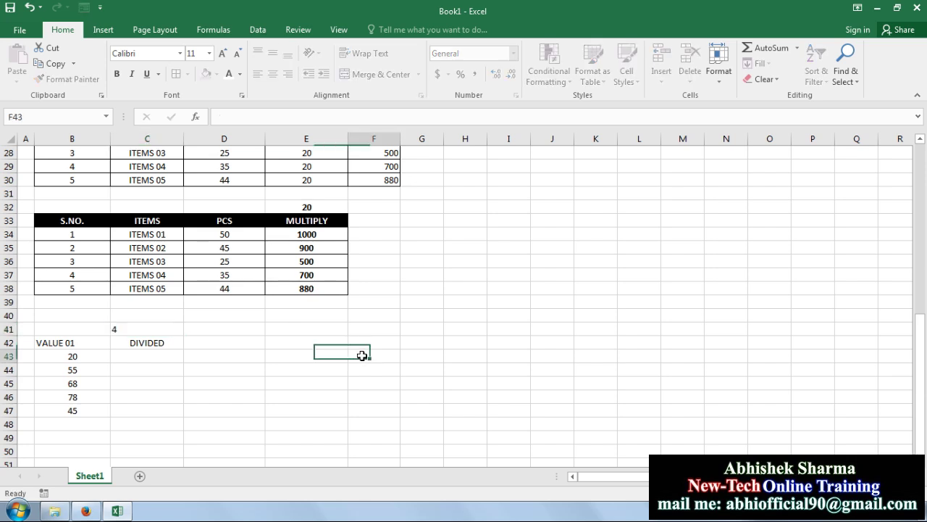
click(159, 328)
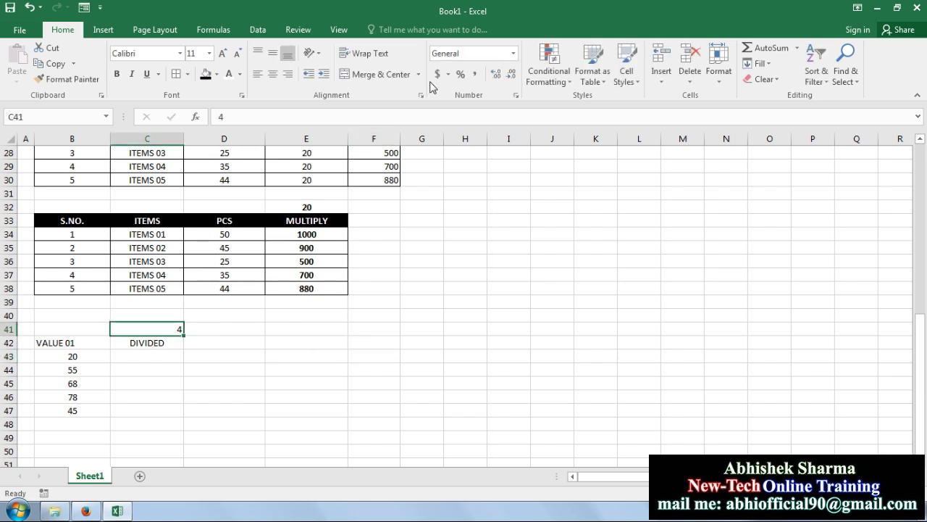
click(116, 74)
click(273, 74)
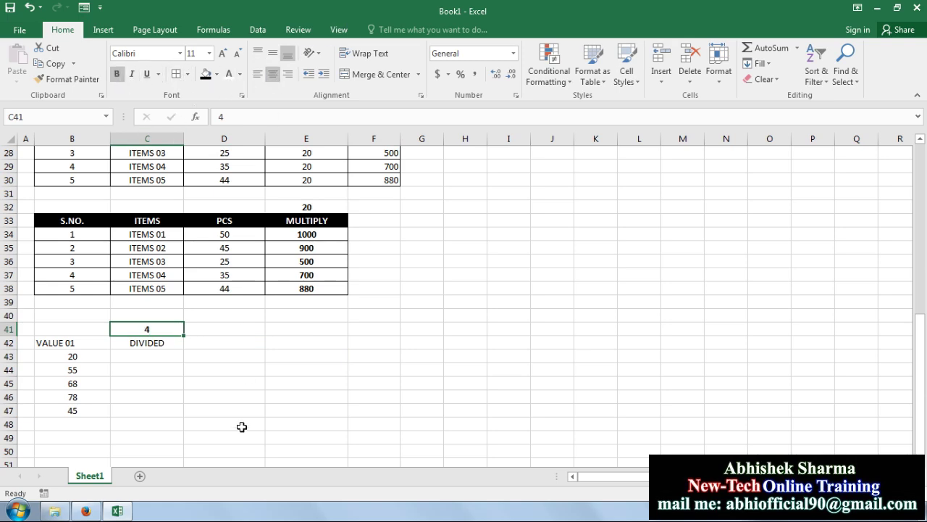
click(242, 428)
click(98, 347)
drag(98, 347, 159, 344)
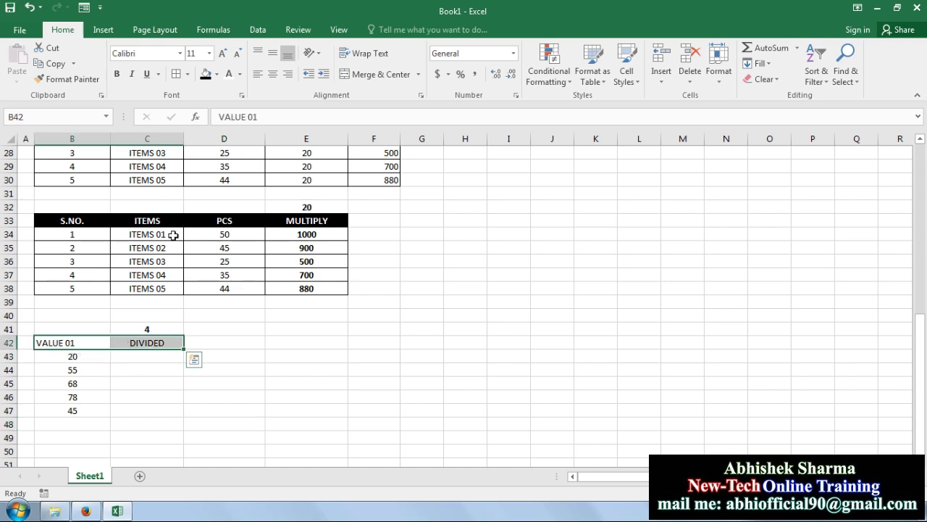
- Give the headers a black fill with bold white text and apply All Borders to B42:C47
click(206, 74)
click(229, 73)
click(117, 74)
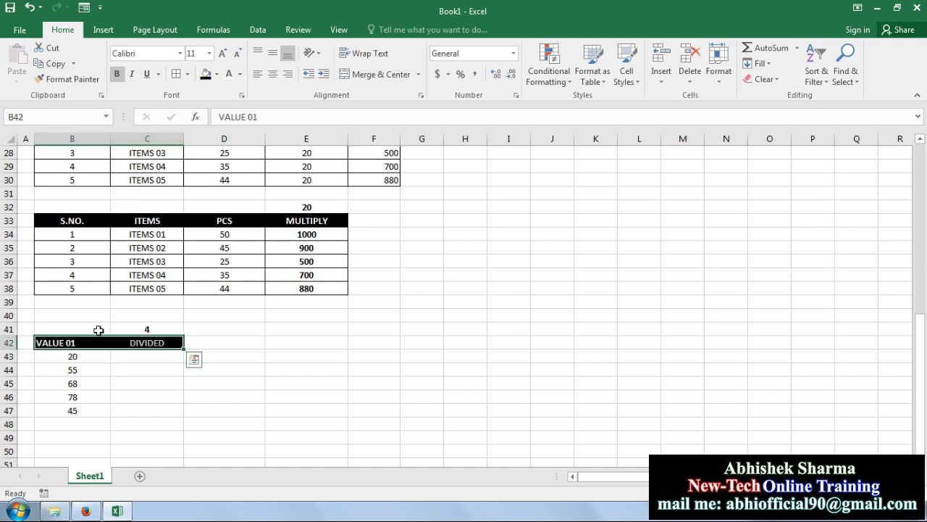
drag(87, 342, 158, 410)
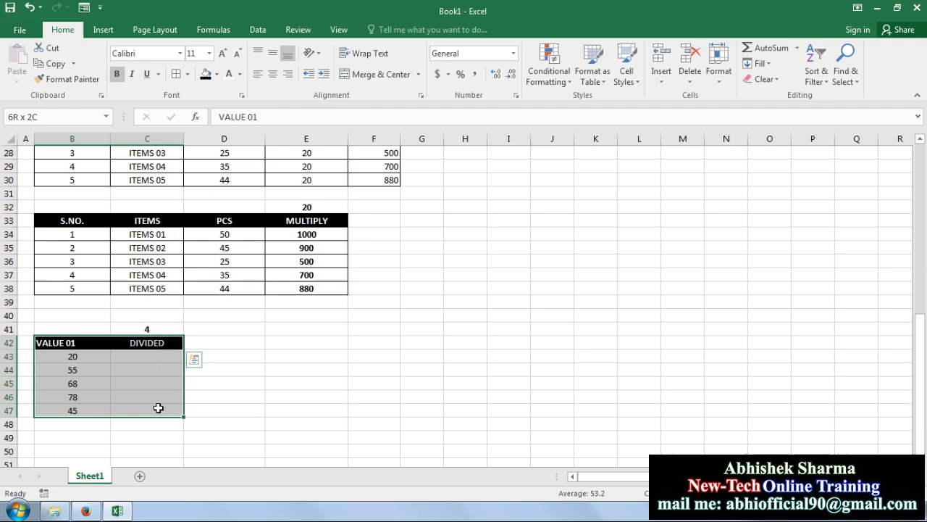
click(177, 74)
- Copy the VALUE 01 numbers into C43:C47, then select the divisor 4 in C41
drag(62, 362, 73, 410)
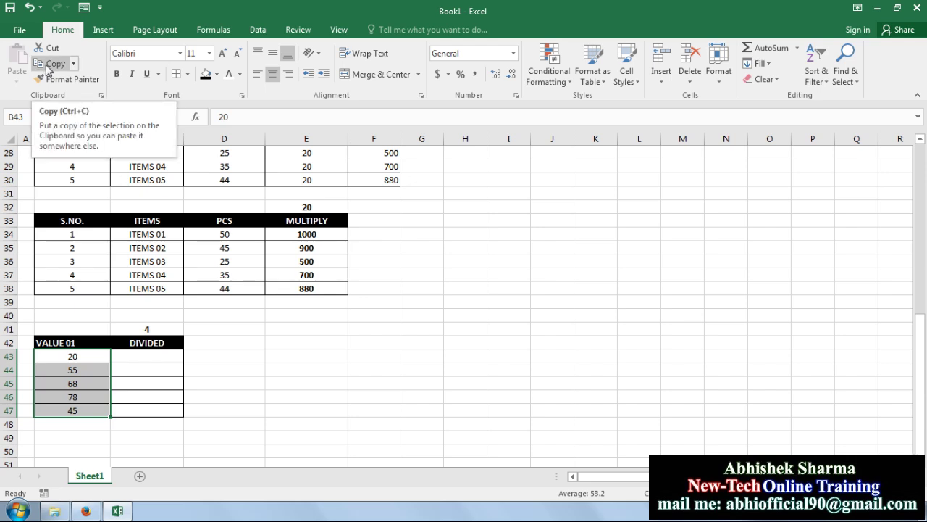
click(48, 67)
click(141, 355)
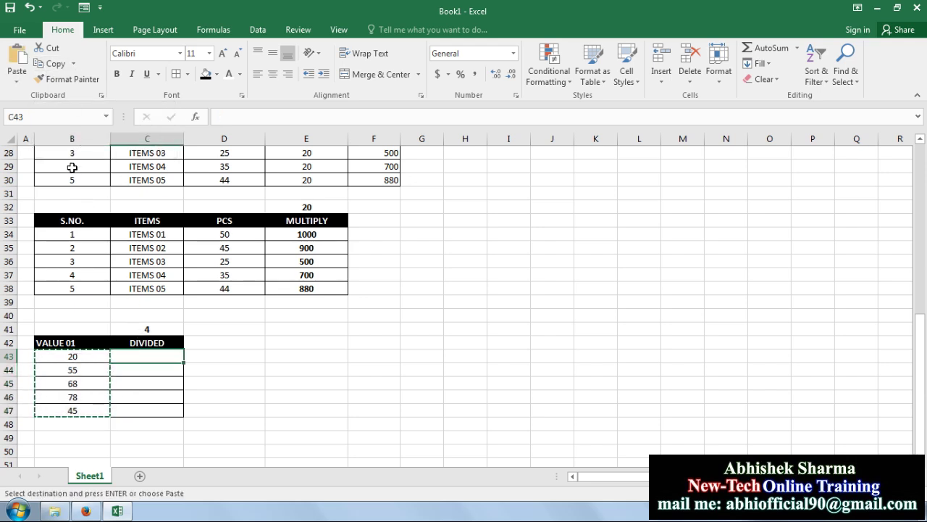
click(17, 61)
click(307, 355)
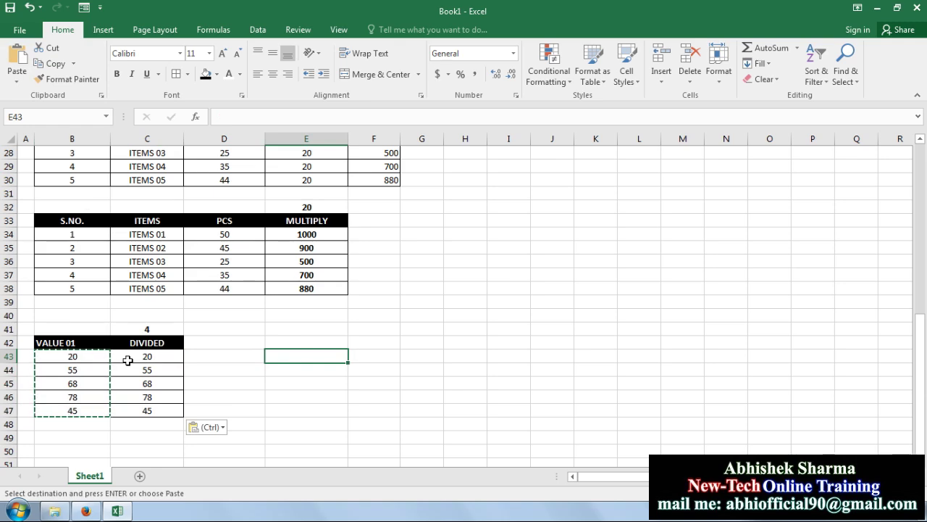
click(162, 330)
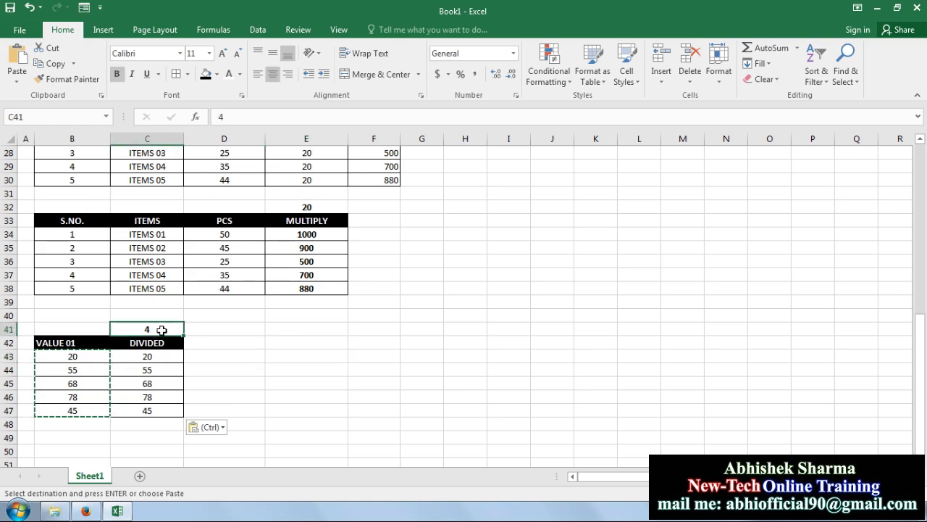
- Copy the 4 and Paste Special with Divide onto C43:C47, giving 5, 13.75, 17, 19.5, 11.25
click(56, 64)
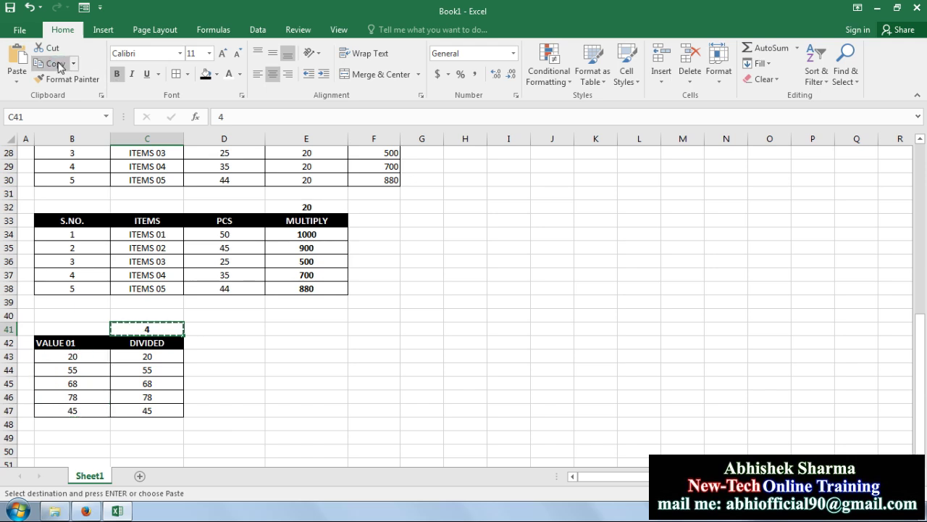
drag(149, 356, 149, 409)
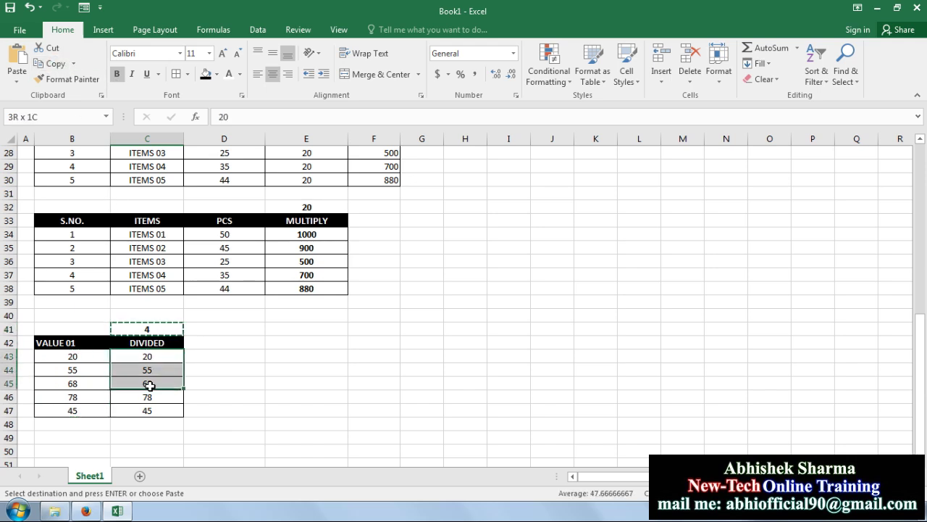
key(ctrl+v)
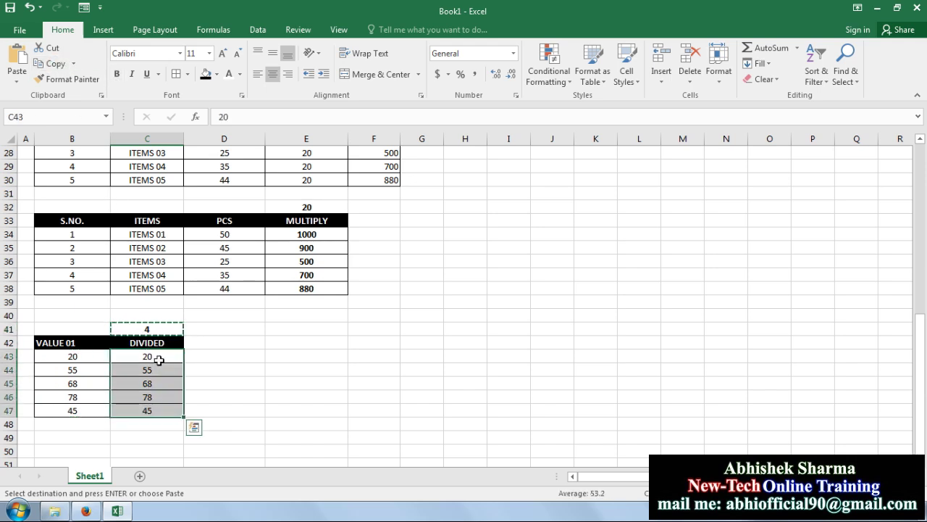
right_click(159, 360)
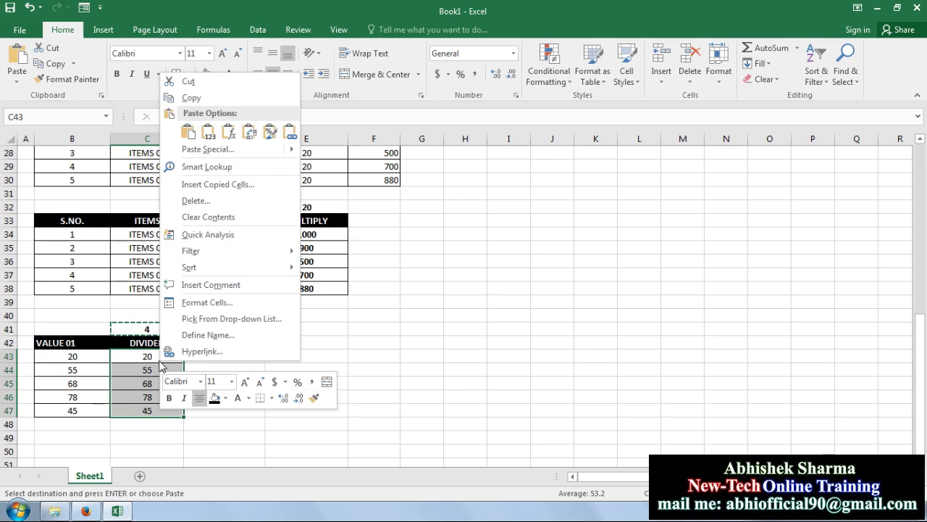
click(253, 152)
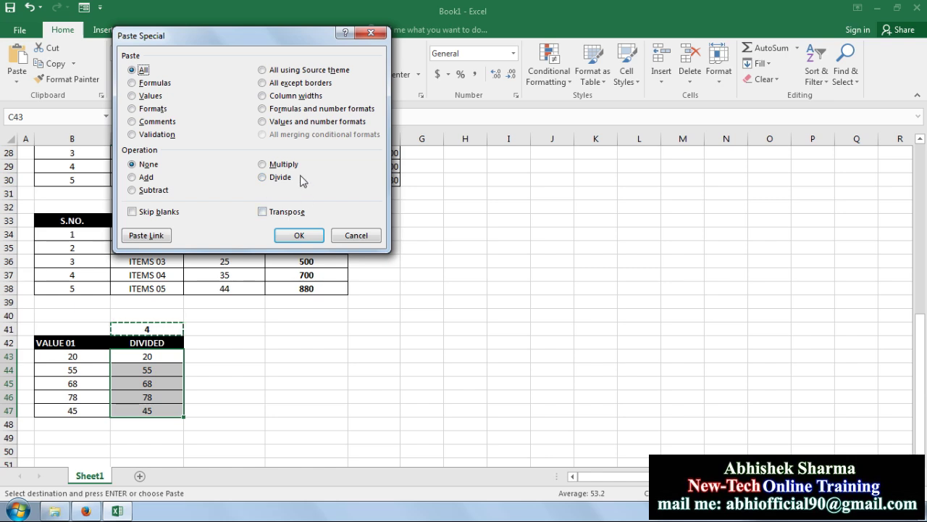
click(263, 177)
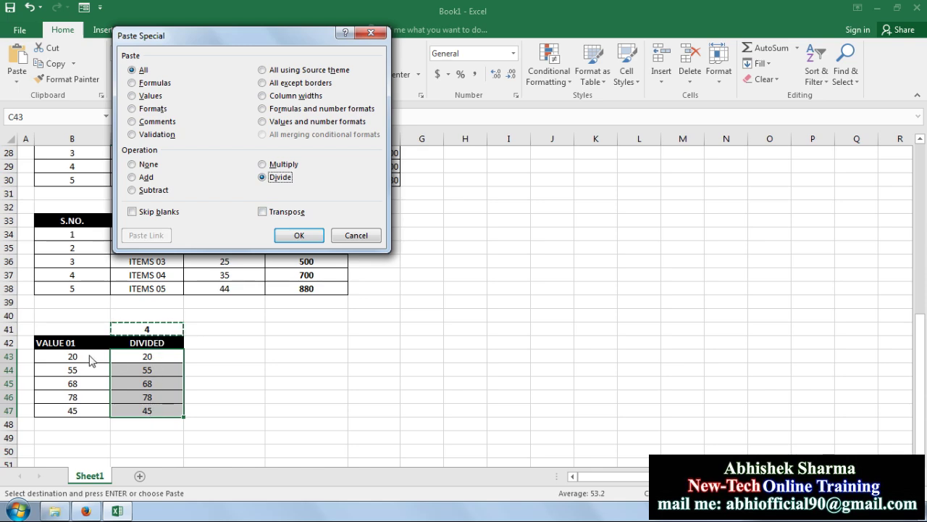
click(299, 236)
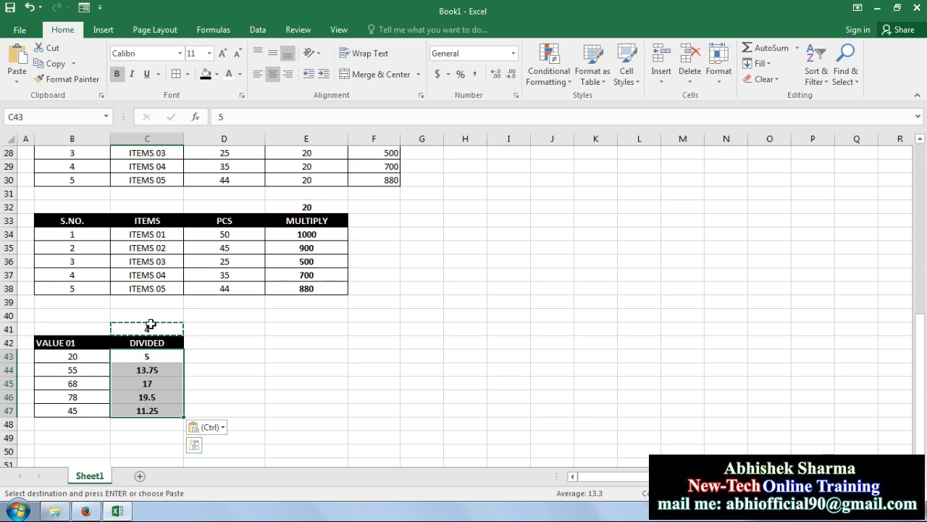
- Enter 24, 26, 16 and 8 as the VALUE 01 numbers below the first value 20
click(262, 378)
click(90, 358)
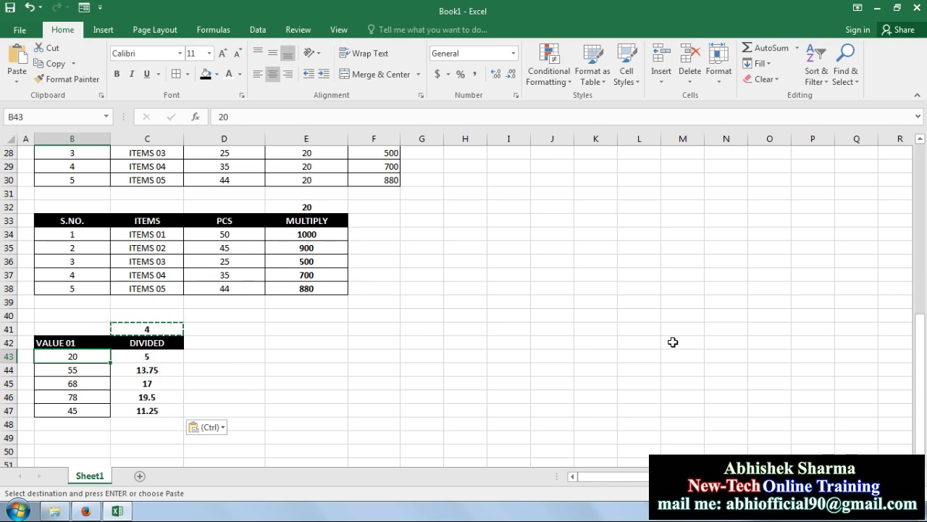
key(Escape)
key(Return)
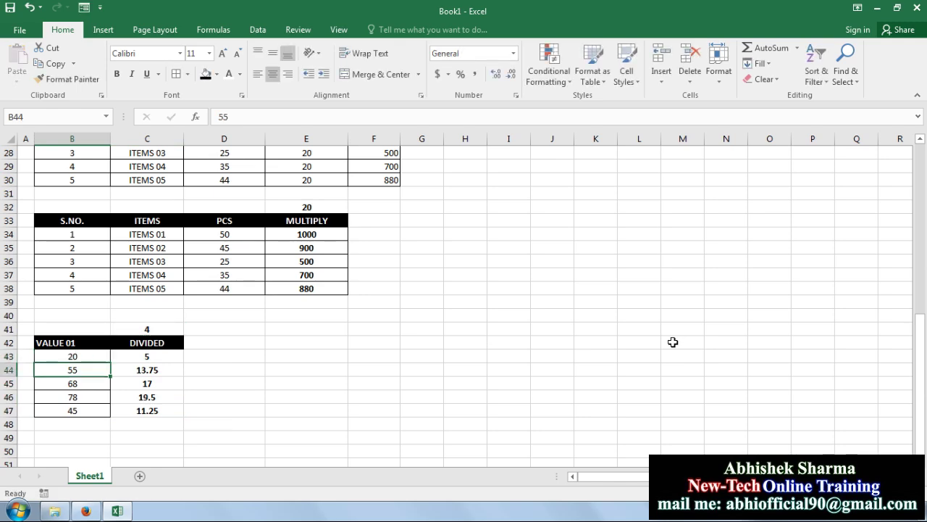
text(24)
key(Return)
text(26)
key(Return)
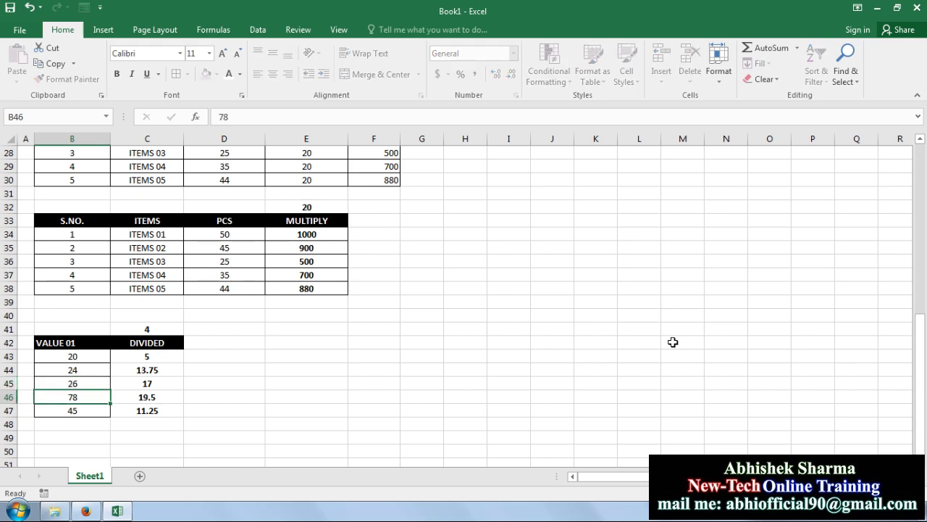
text(16)
key(Return)
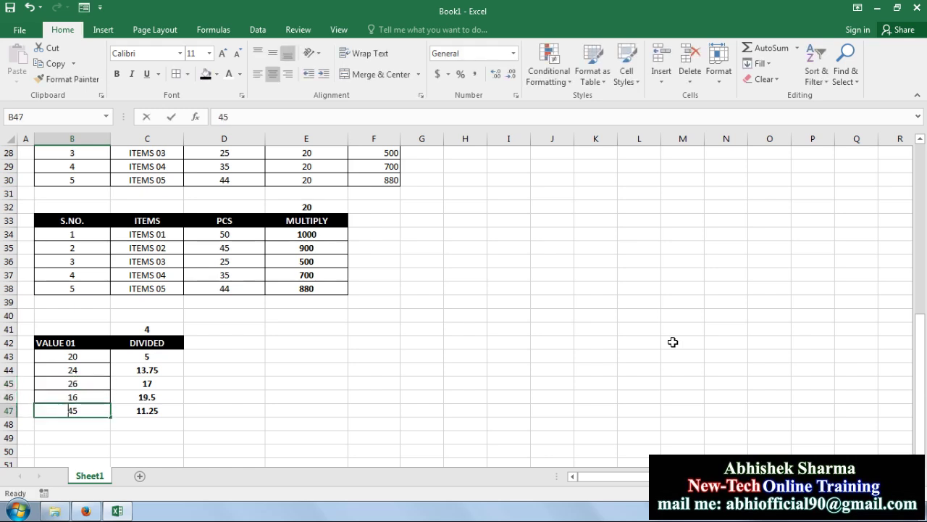
text(8)
key(Return)
- Clear the old DIVIDED results in C43:C47
drag(156, 359, 153, 407)
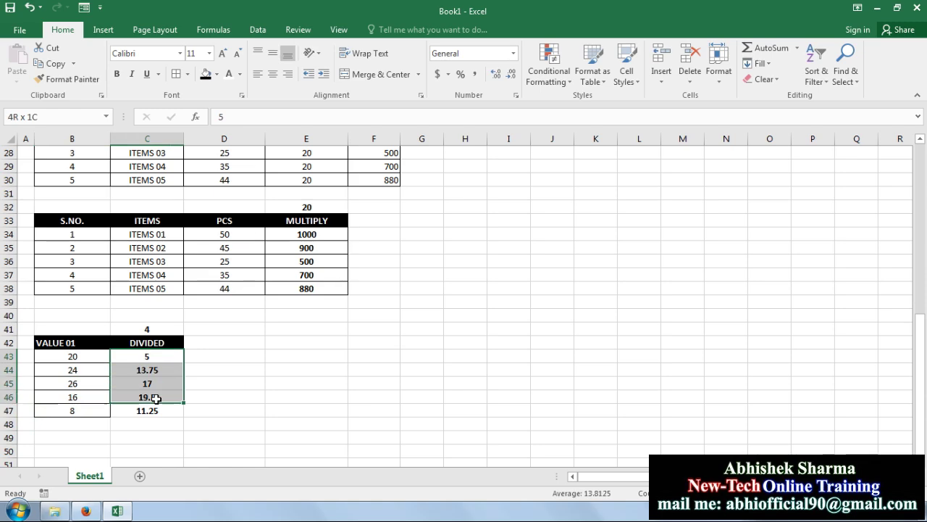
key(Delete)
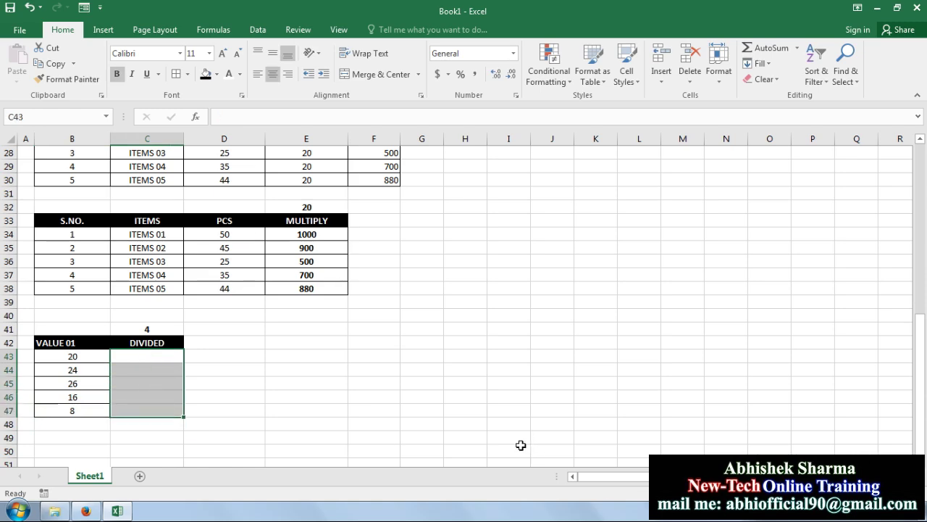
click(293, 395)
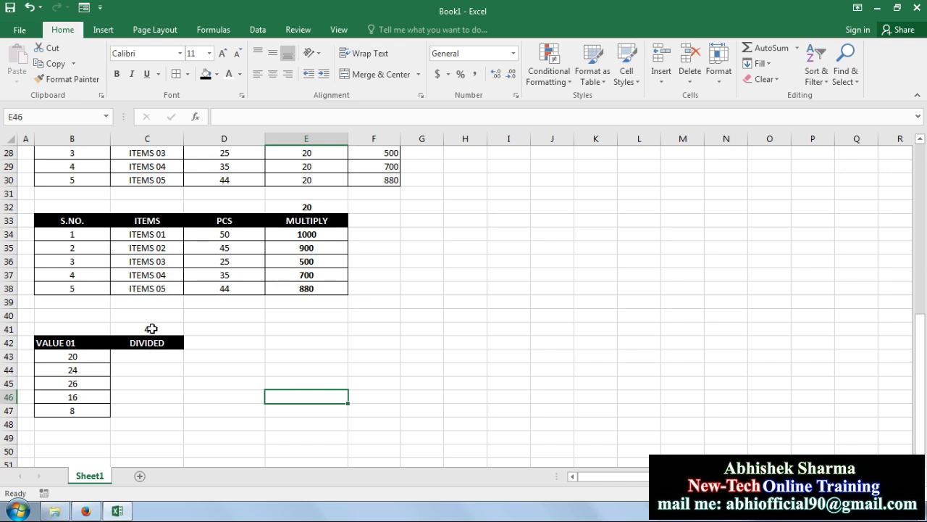
- Enter 2 as the new divisor in C41 and copy it
click(152, 329)
text(2)
click(248, 369)
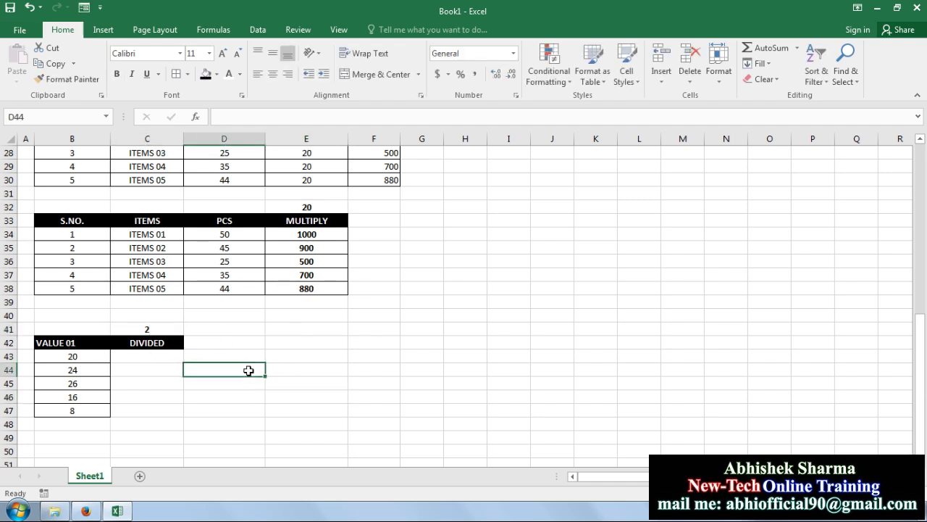
click(165, 328)
key(ctrl+c)
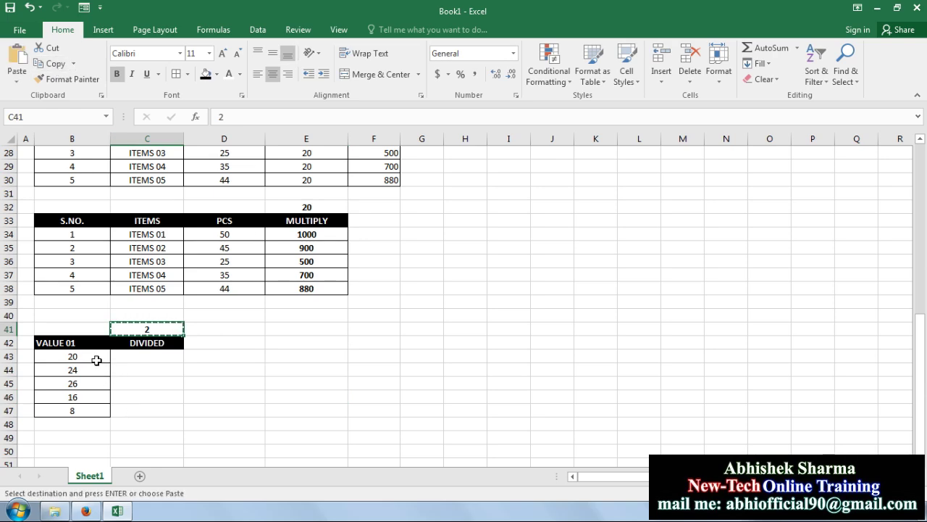
- Copy the VALUE 01 numbers into the DIVIDED column C43:C47
drag(97, 358, 95, 410)
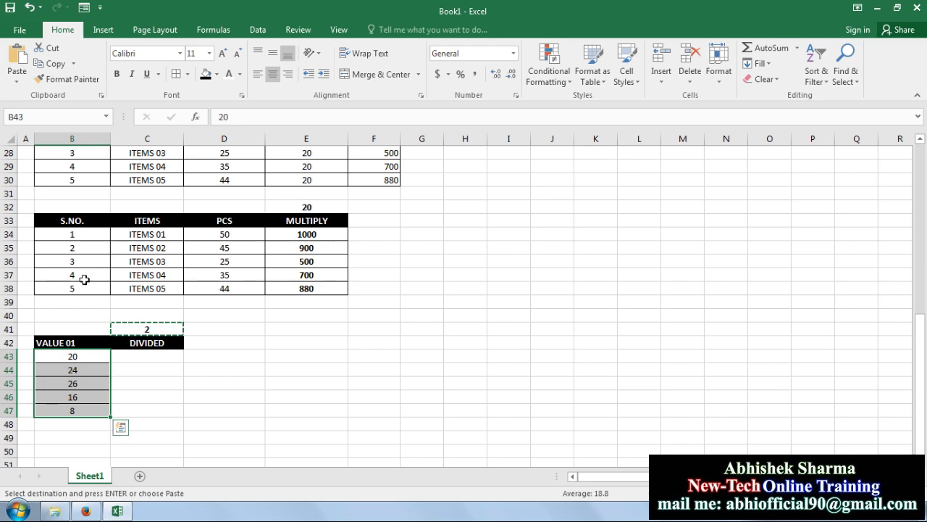
click(50, 65)
click(130, 353)
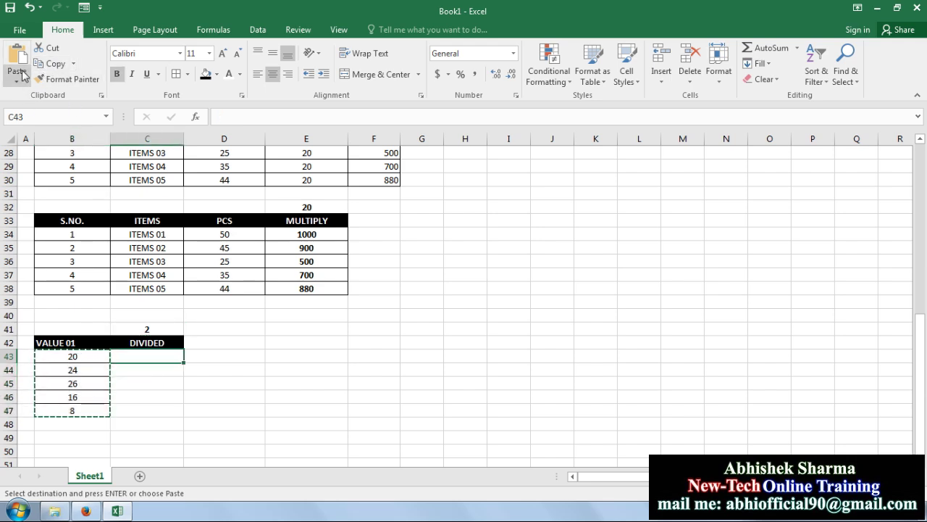
key(ctrl+v)
- Paste Special Divide the copied 2 onto C43:C47, giving 10, 12, 13, 8 and 4
click(151, 329)
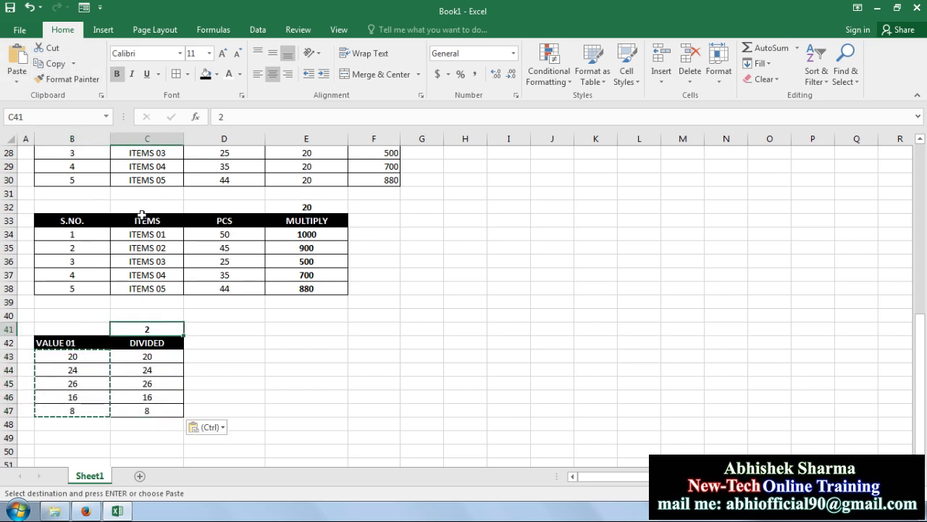
click(55, 64)
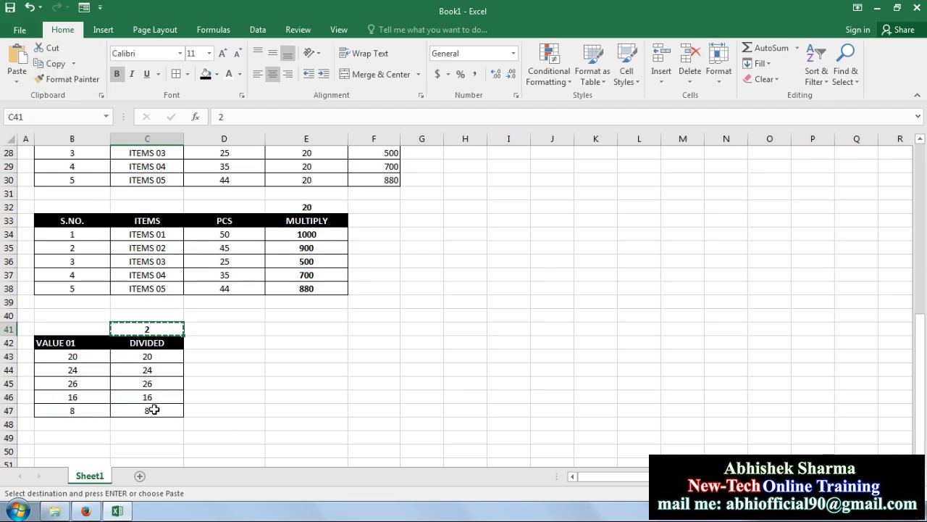
drag(154, 410, 149, 356)
right_click(158, 358)
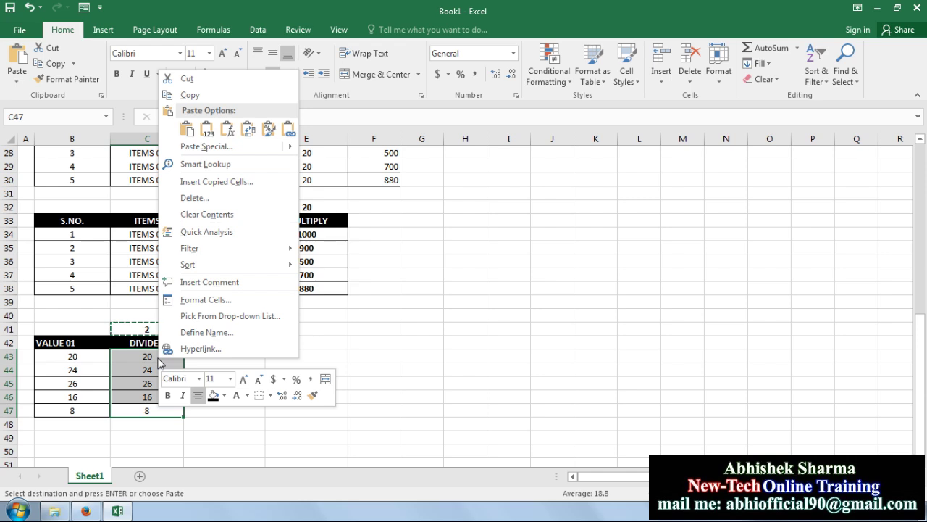
click(244, 146)
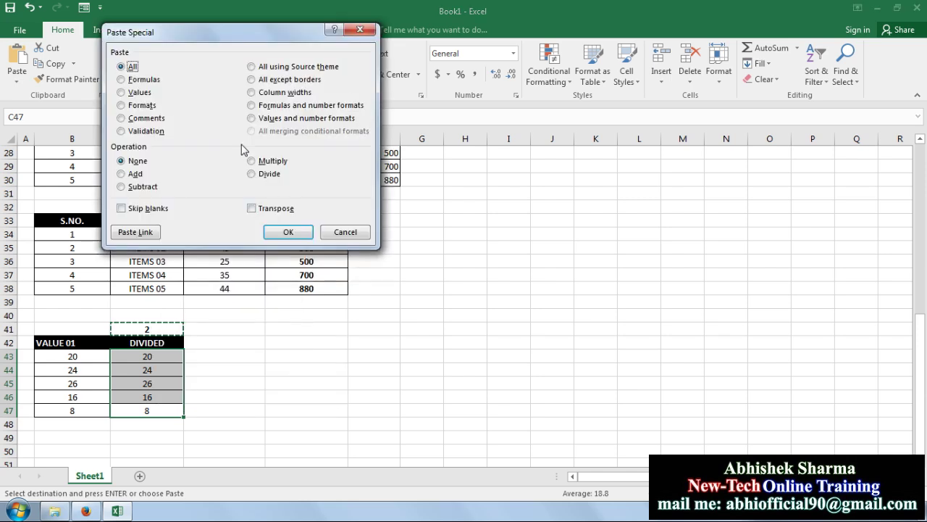
click(272, 175)
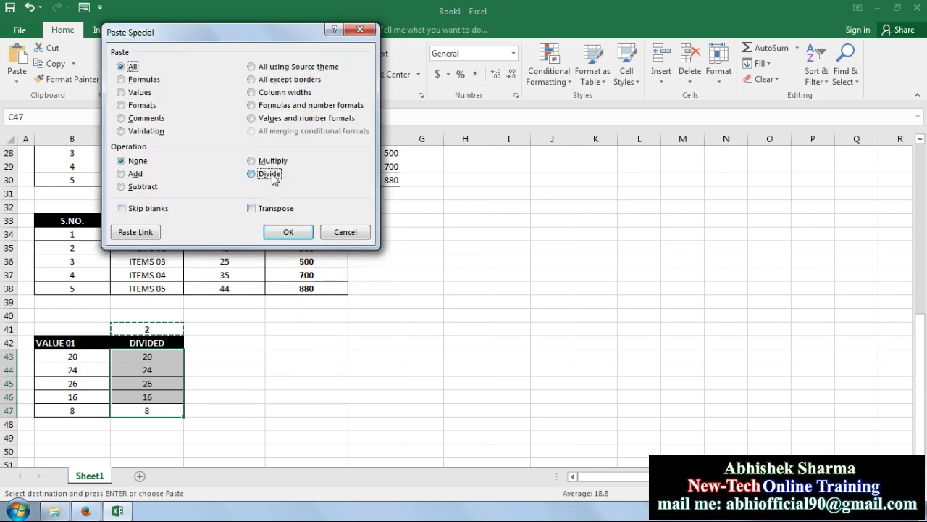
click(282, 232)
click(220, 372)
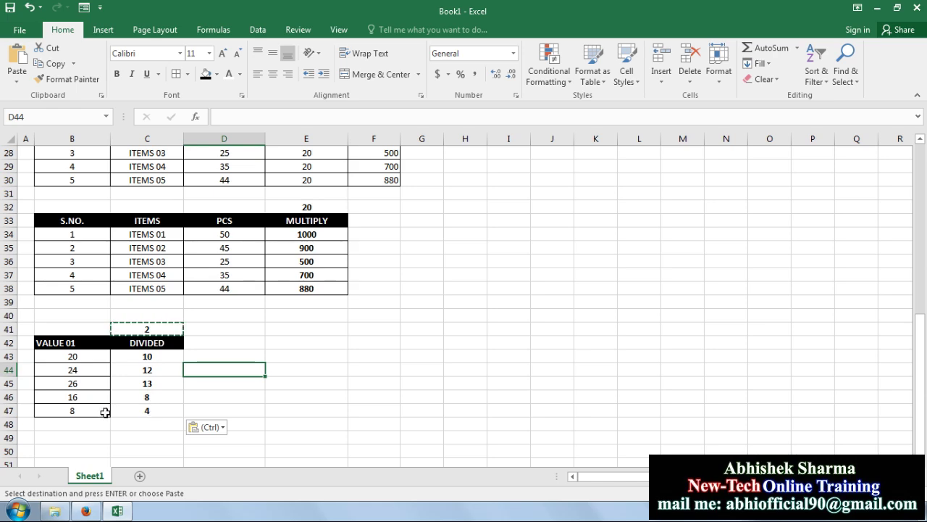
drag(142, 411, 145, 357)
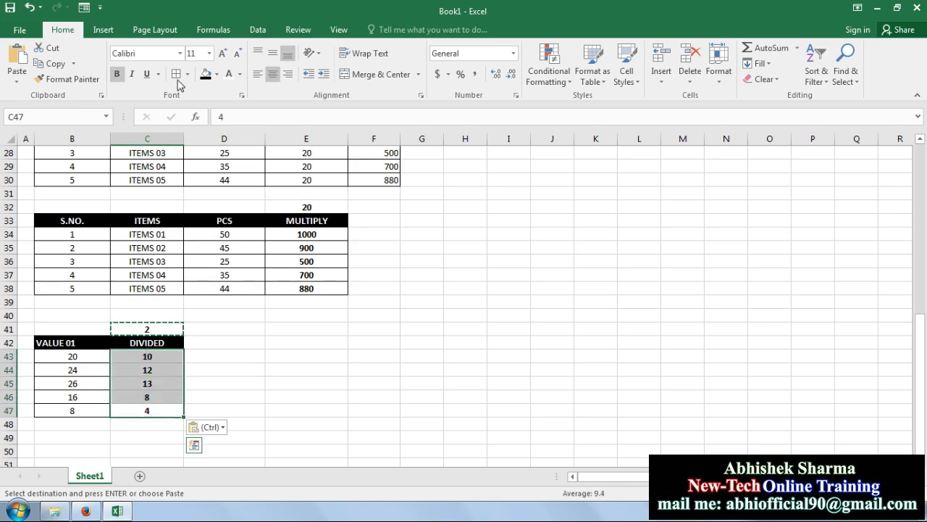
key(Escape)
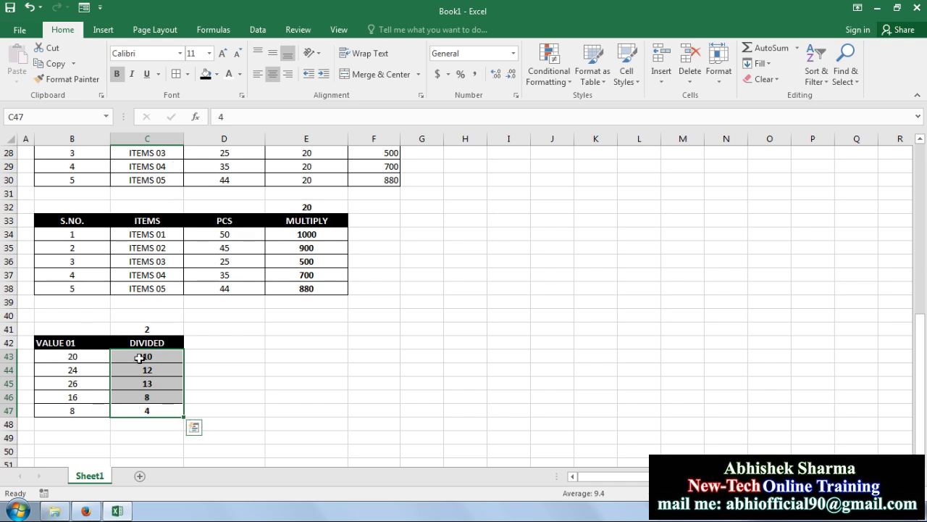
click(272, 401)
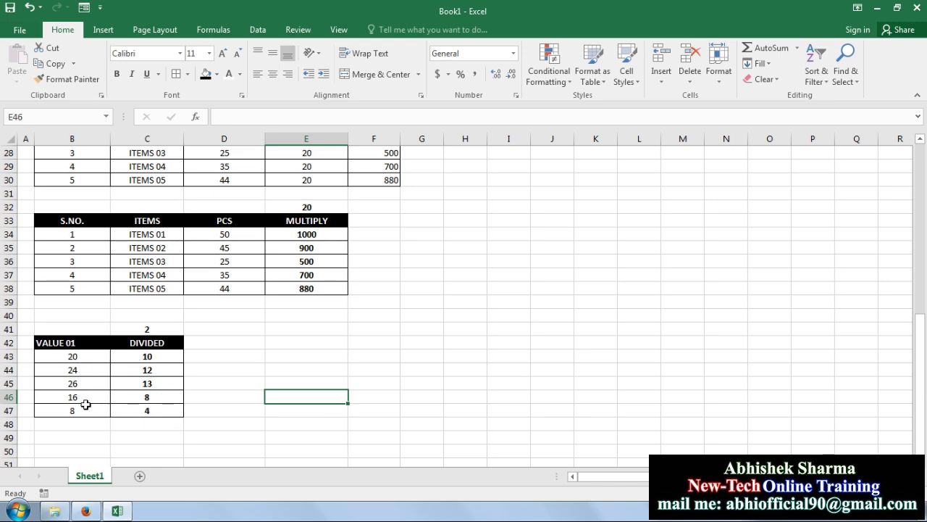
- Copy the divisor 2 and open Paste Special at F44, then cancel without pasting
click(309, 371)
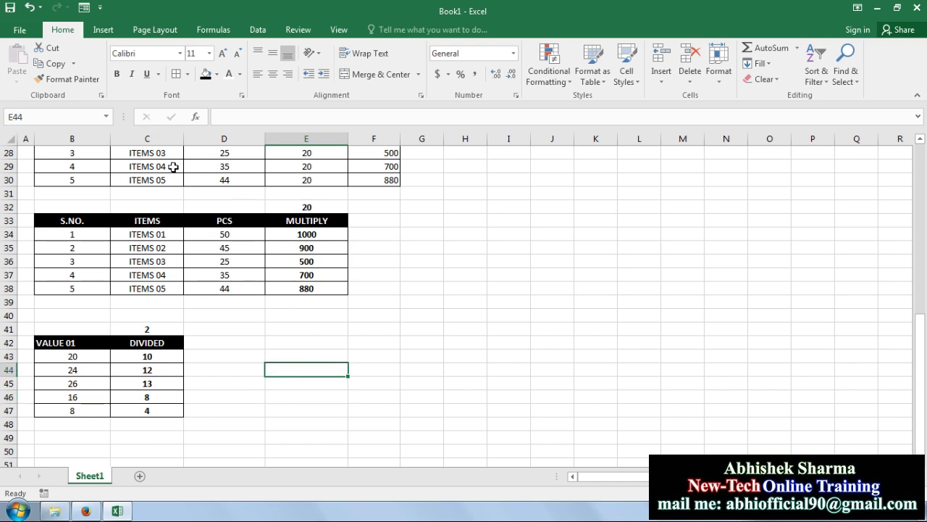
right_click(321, 331)
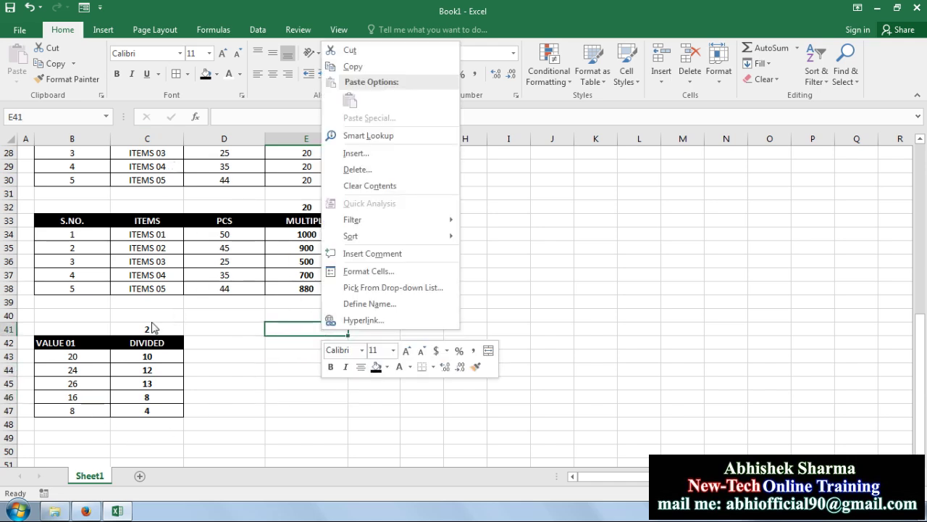
click(152, 328)
click(51, 63)
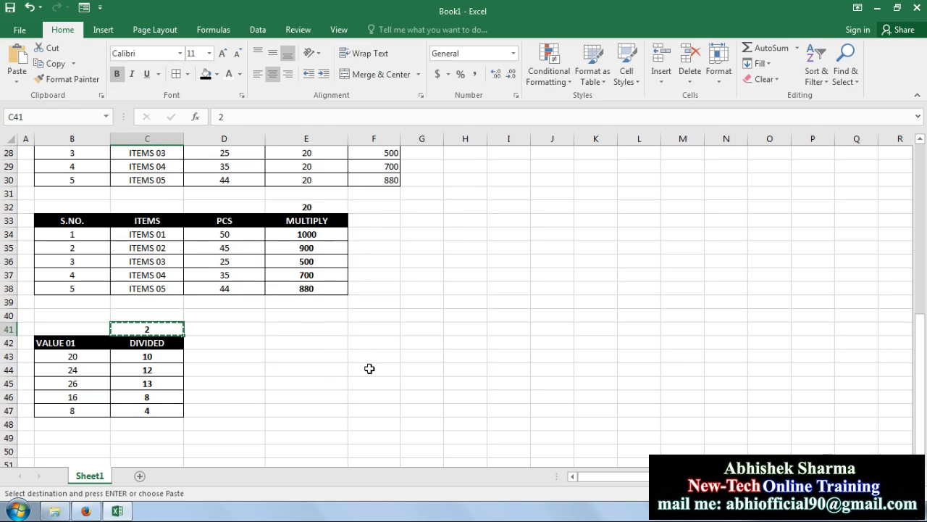
right_click(370, 369)
click(424, 156)
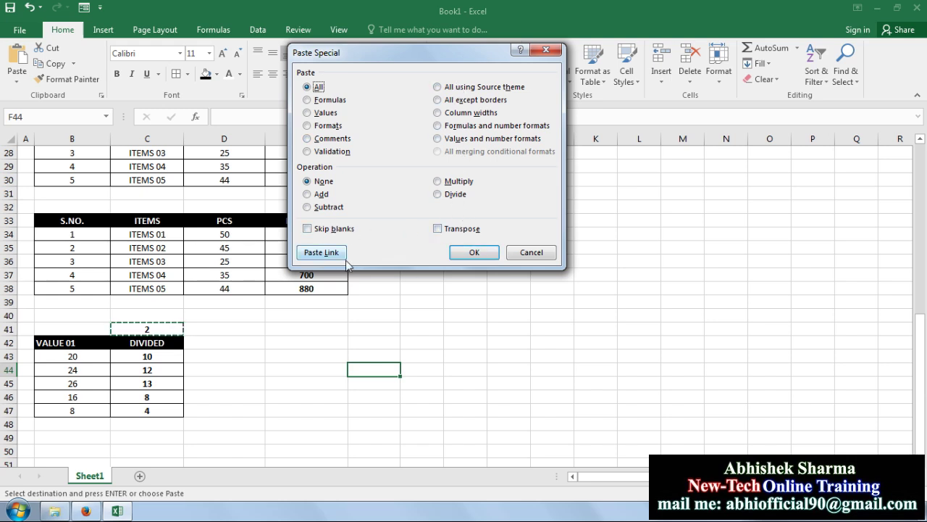
click(531, 253)
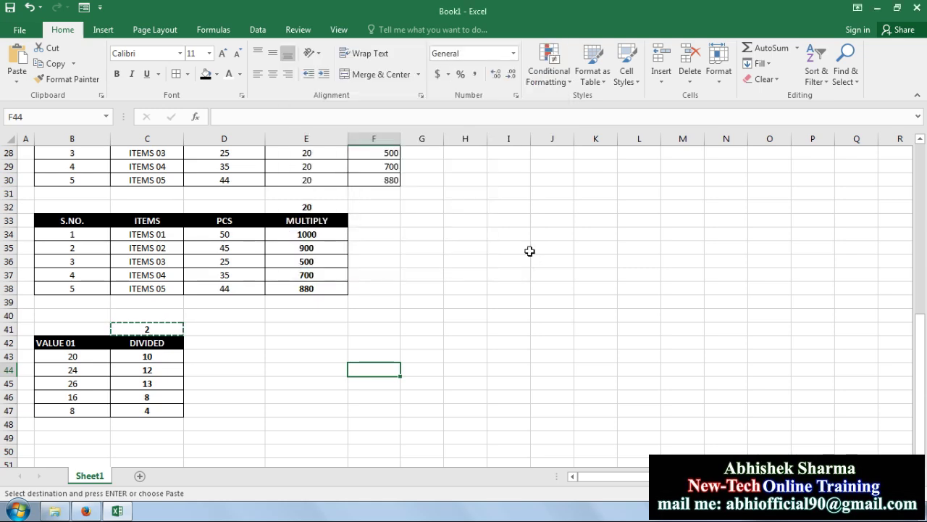
- Scroll back up to the PASTE SPECIAL TRAINING title at the top of the sheet
click(451, 300)
scroll(428, 348, up, 5)
scroll(429, 353, up, 4)
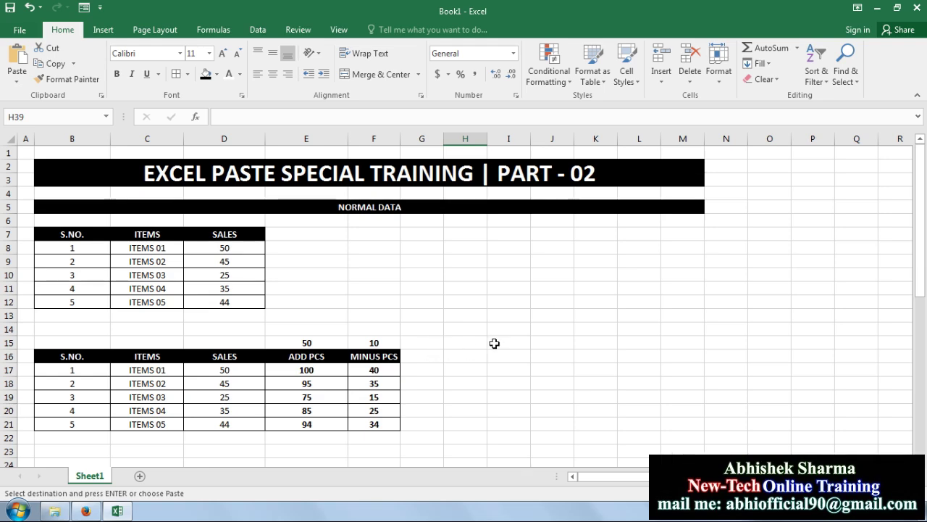
- Scroll to the SALES table and point out its S.NO., ITEMS and SALES headers
click(417, 289)
scroll(441, 381, down, 4)
scroll(441, 381, down, 4)
scroll(286, 326, down, 8)
scroll(316, 346, up, 4)
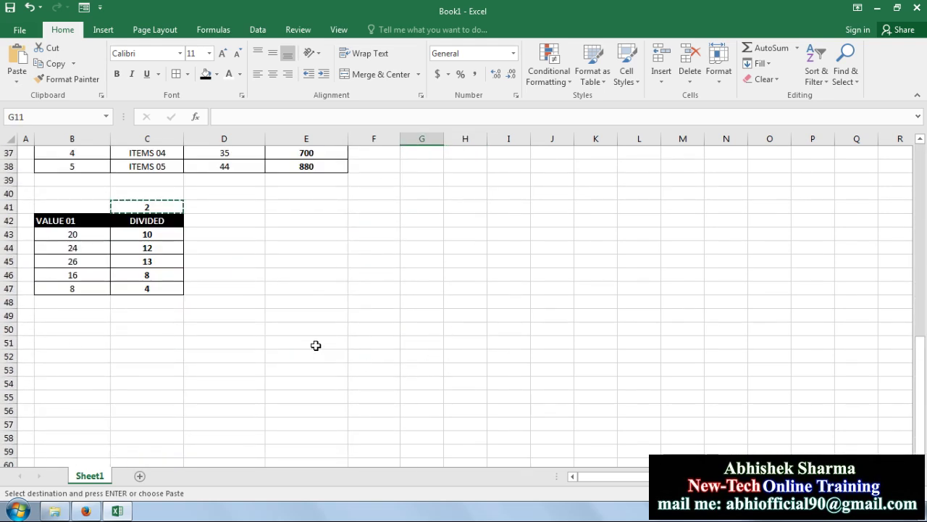
scroll(316, 346, up, 10)
scroll(478, 315, up, 1)
scroll(347, 308, up, 1)
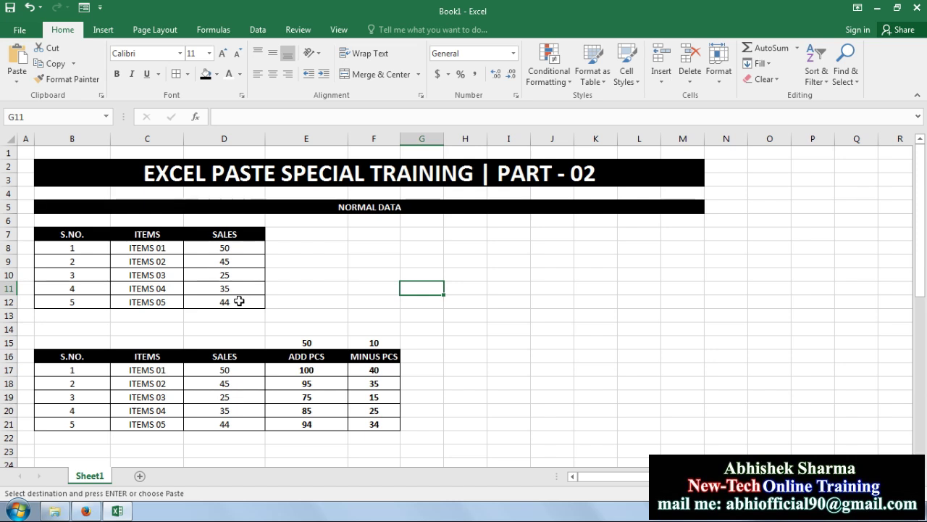
click(63, 234)
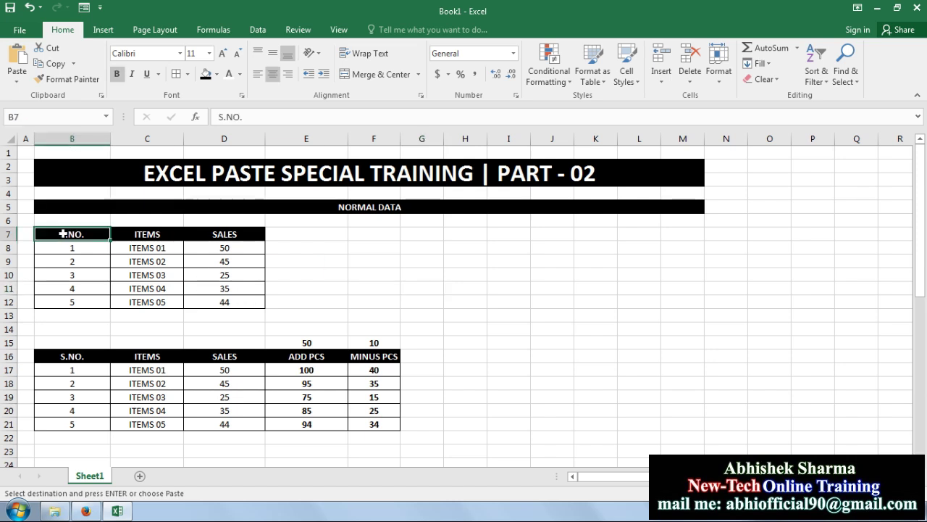
click(145, 235)
click(220, 234)
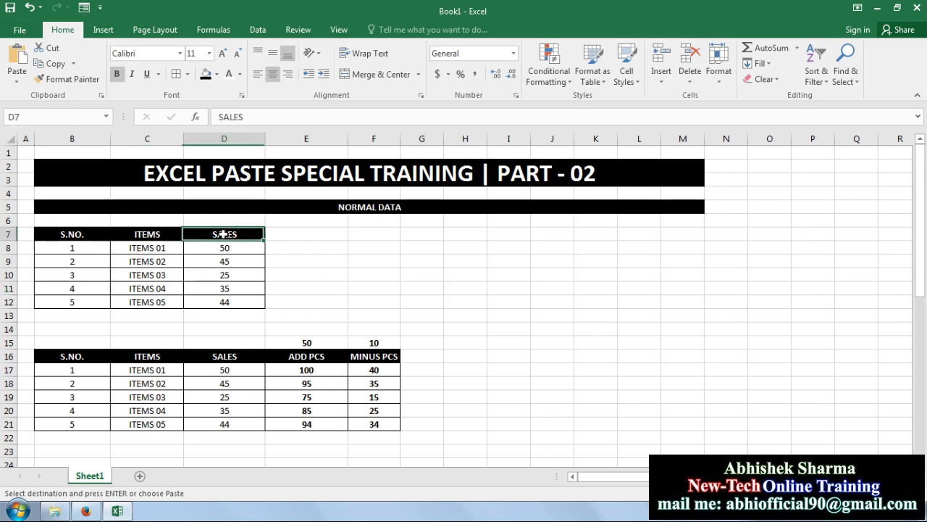
- Select the whole SALES table B25:F30
scroll(303, 331, down, 3)
scroll(338, 338, down, 1)
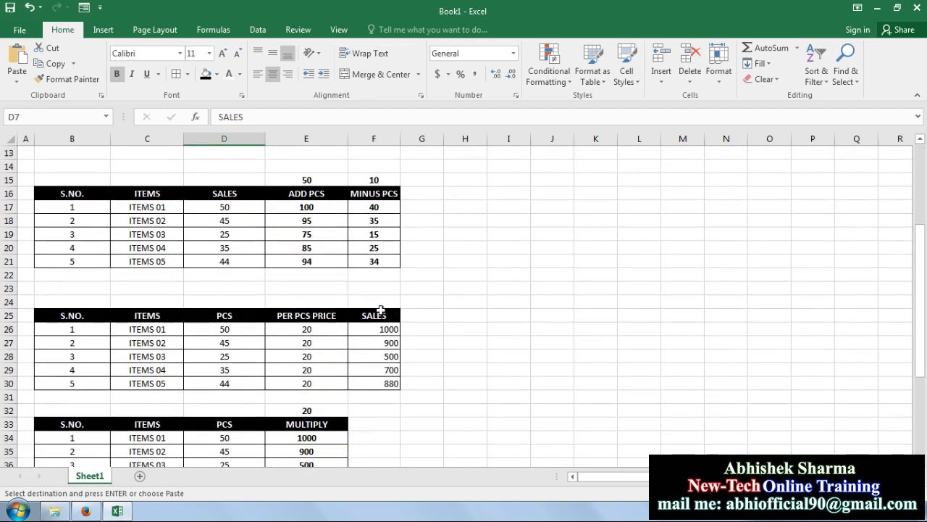
click(381, 313)
drag(385, 386, 69, 313)
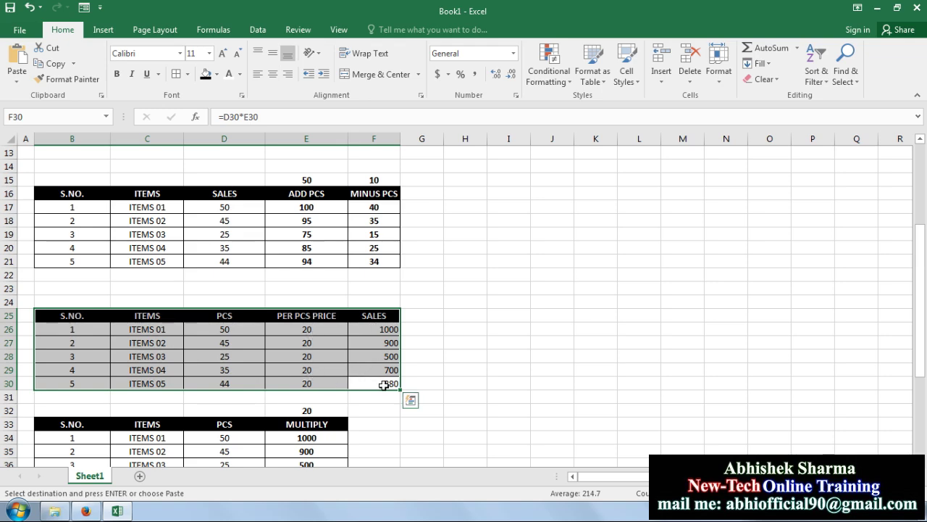
- Copy the sales table from rows 25–30 and paste it at B50
click(44, 65)
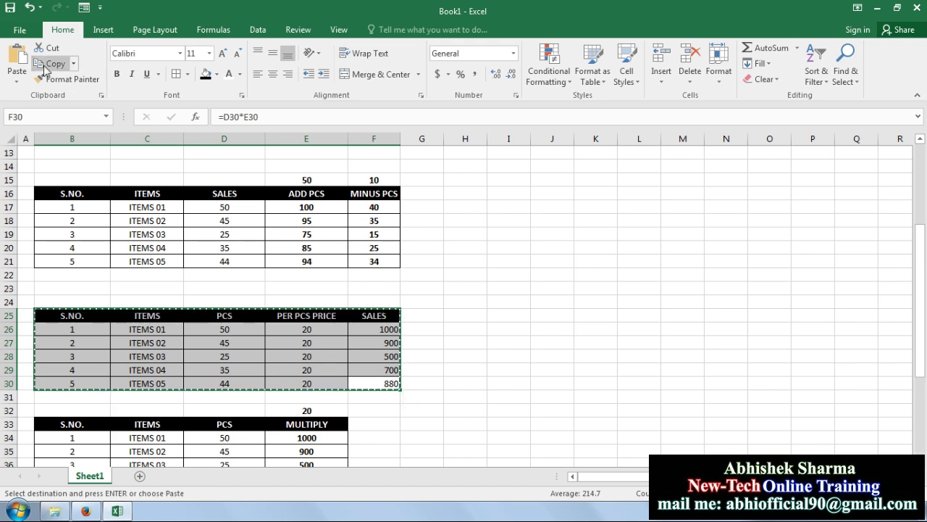
scroll(393, 409, down, 8)
scroll(254, 327, down, 3)
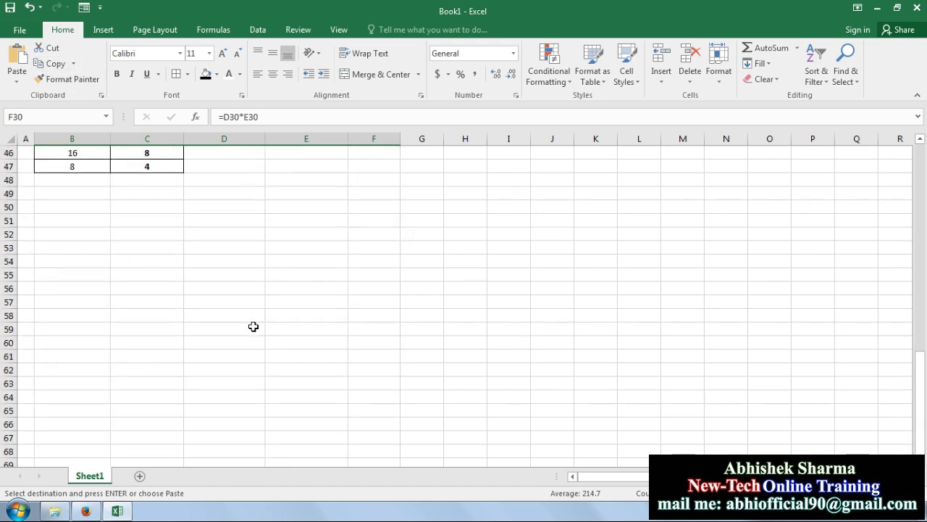
click(59, 208)
click(20, 63)
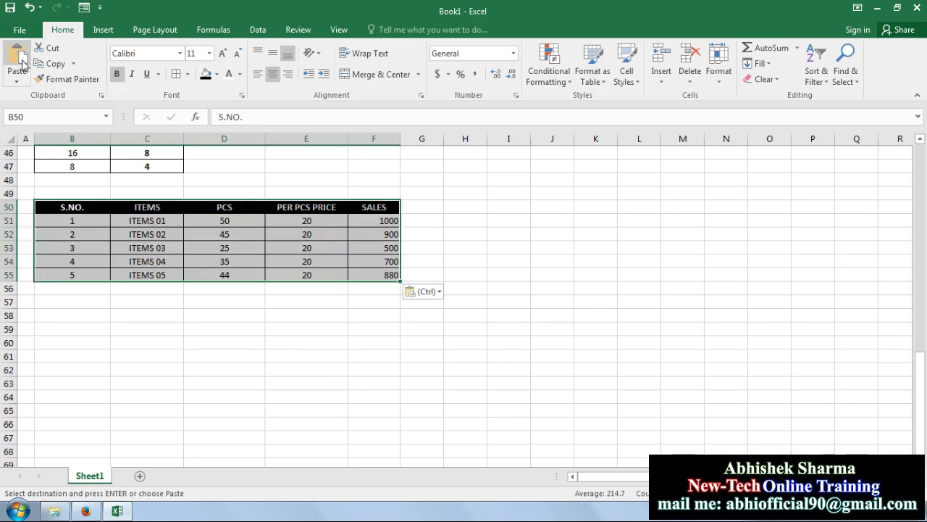
click(280, 335)
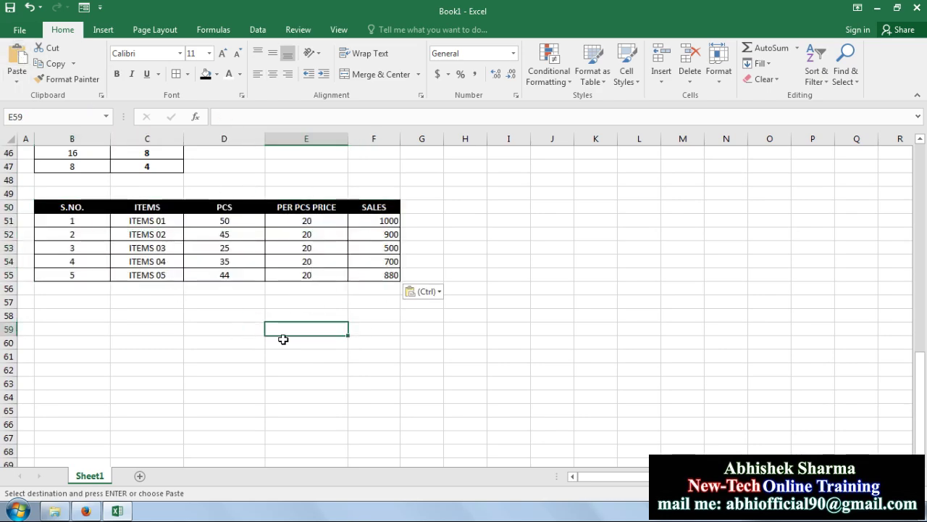
- Clear the PCS, PER PCS PRICE and SALES values in D51:F55
click(368, 223)
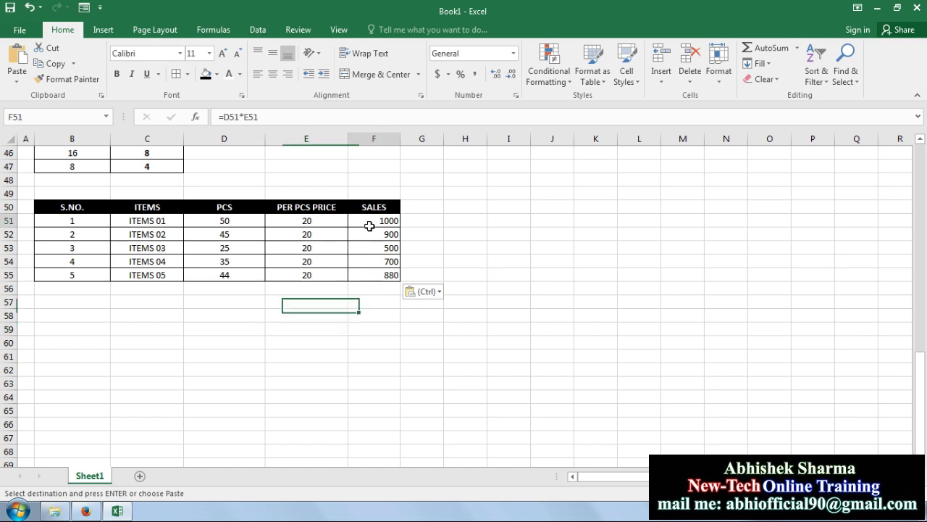
key(Down)
key(Down)
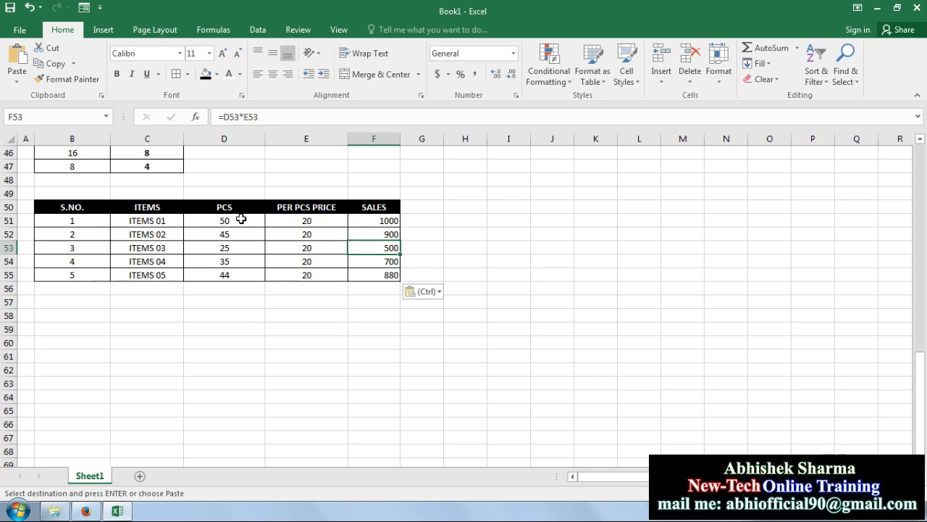
drag(241, 219, 362, 279)
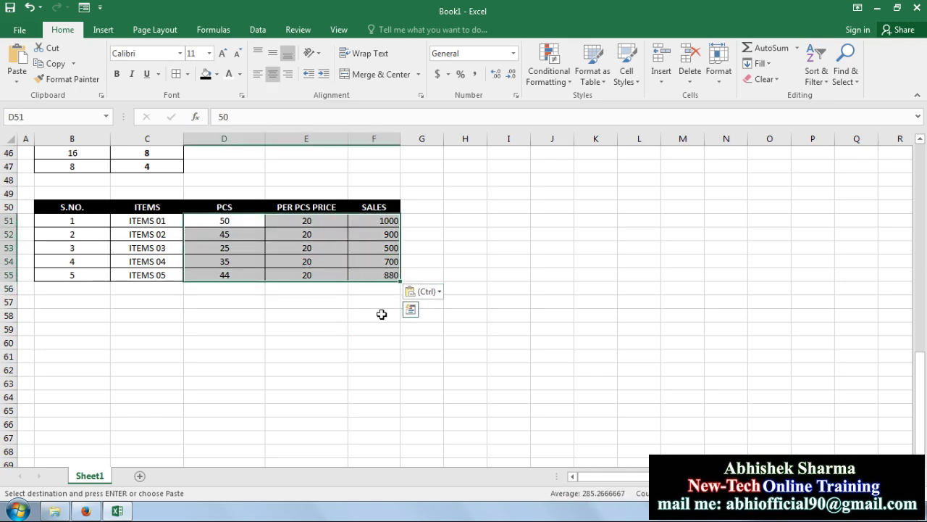
key(Delete)
click(255, 316)
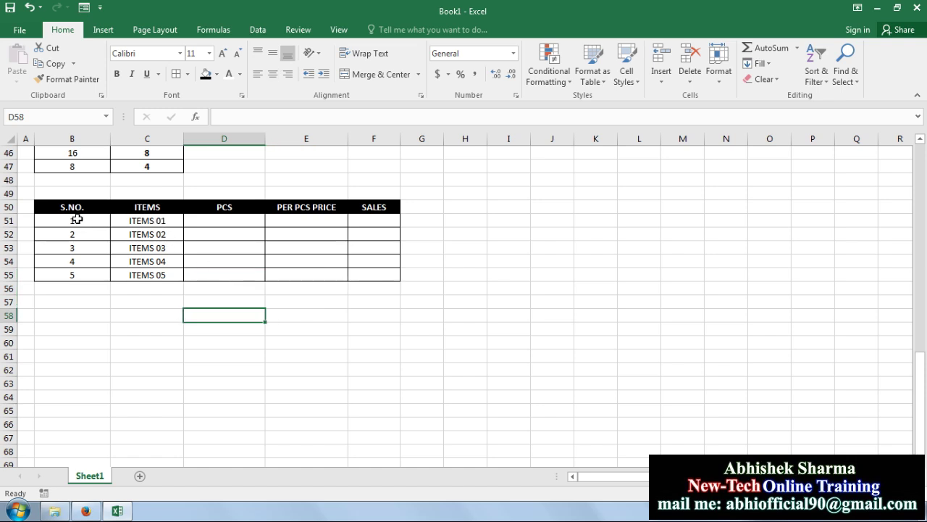
- Enter PCS 5, price 50 and the SALES formula =D51*E51 in row 51
click(217, 222)
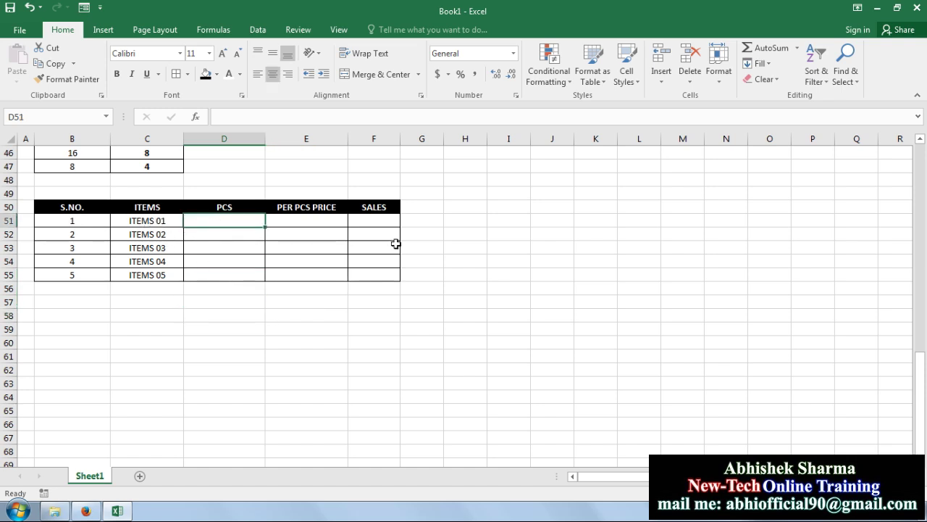
text(5)
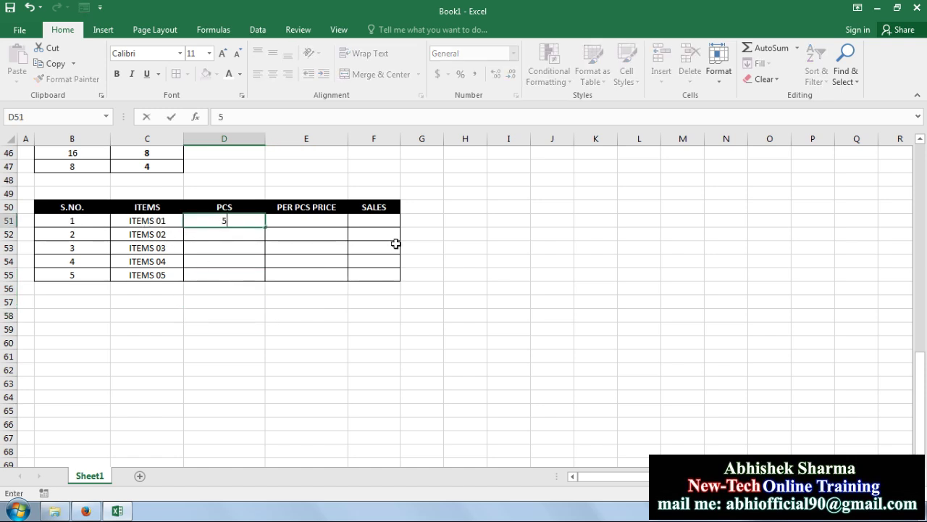
key(Tab)
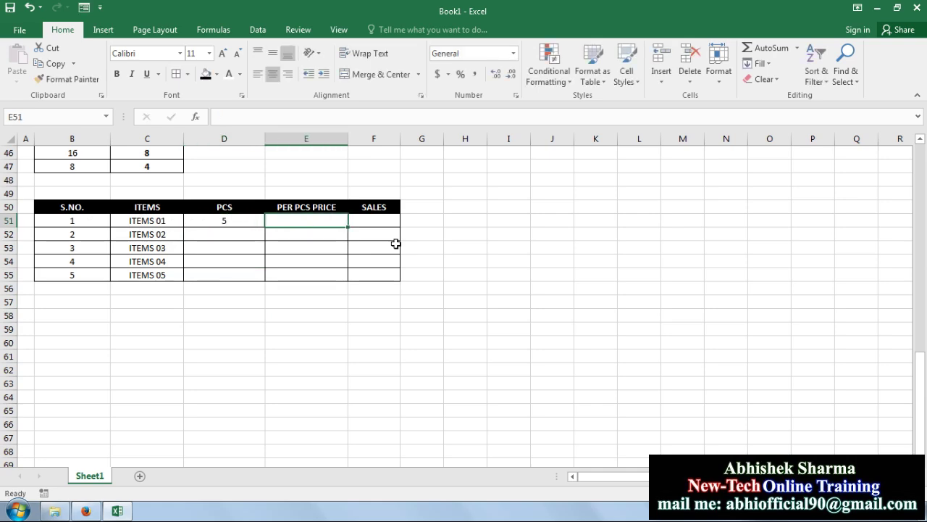
text(50)
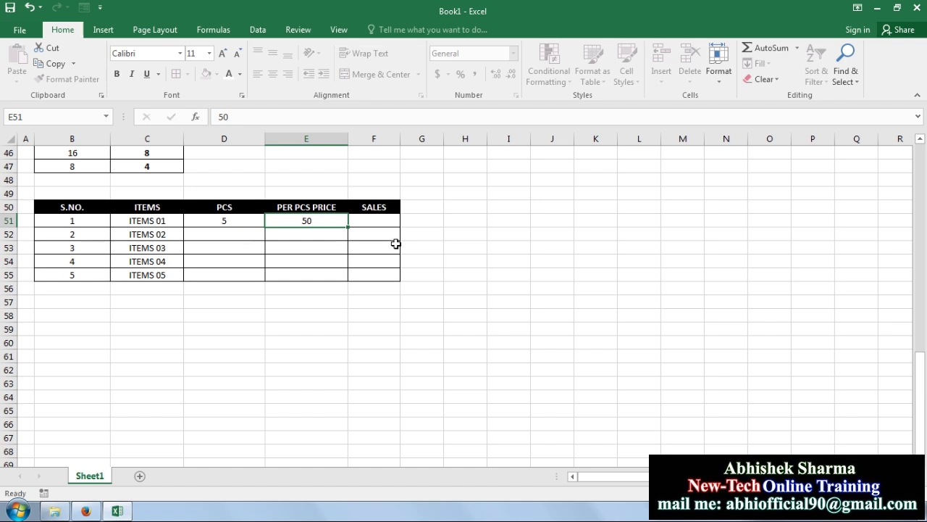
key(Tab)
text(=)
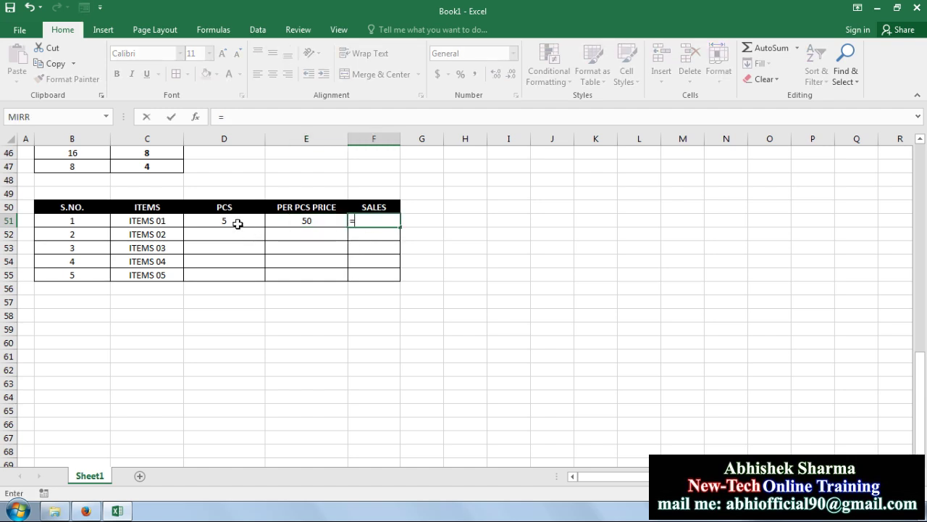
click(237, 224)
text(*)
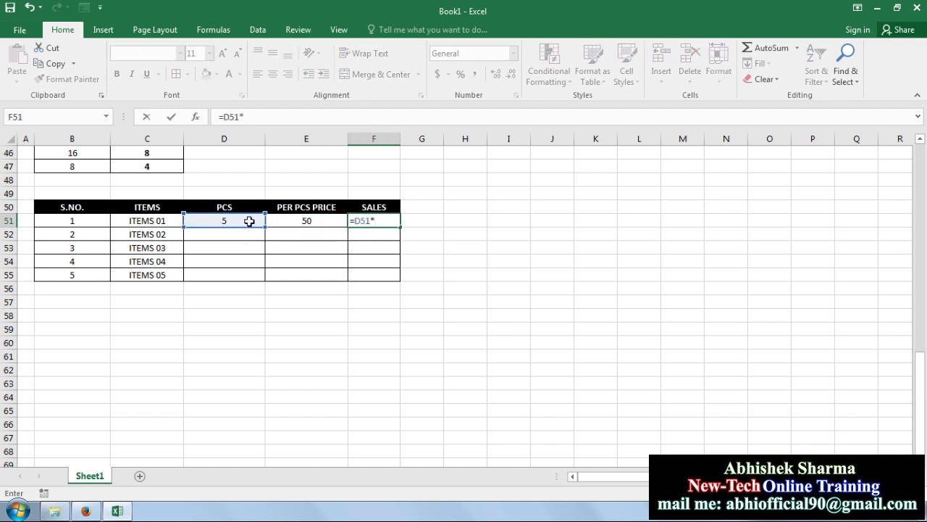
click(279, 221)
key(Return)
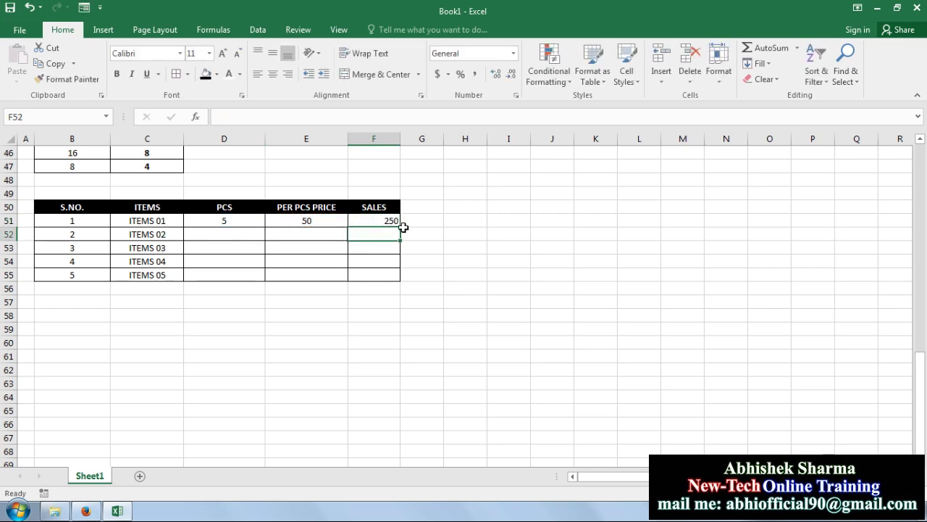
- Fill the SALES formula down to F55 and the price 50 down to E55
click(389, 221)
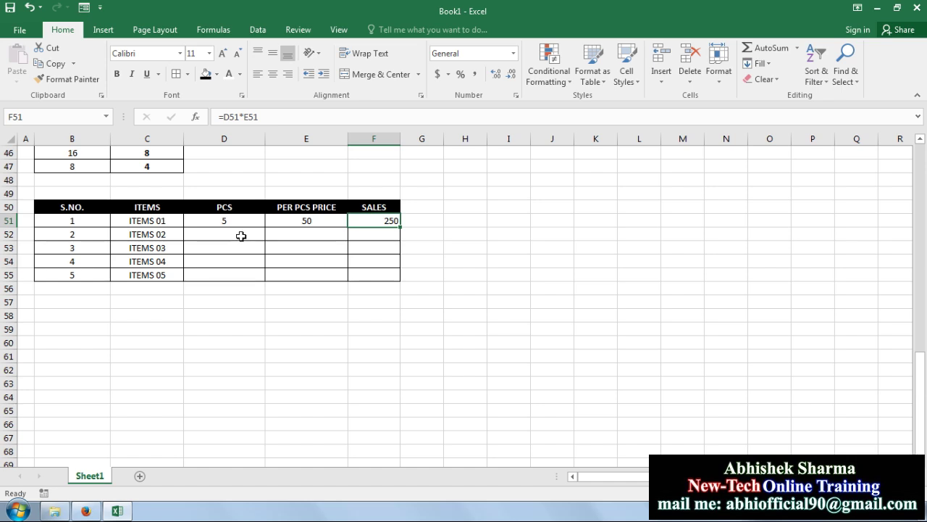
drag(401, 229, 401, 281)
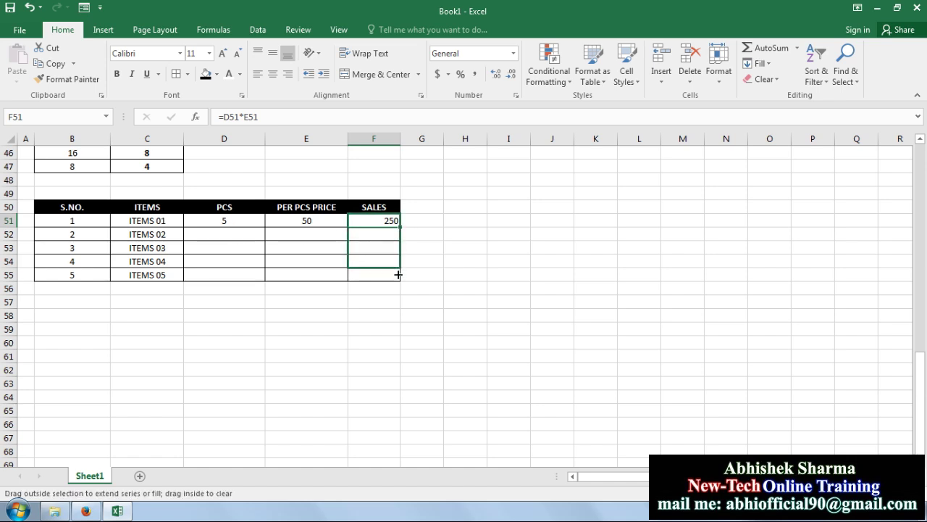
drag(302, 223, 349, 281)
click(326, 219)
- Enter PCS 10, 20, 25 and 15 in D52:D55
click(248, 236)
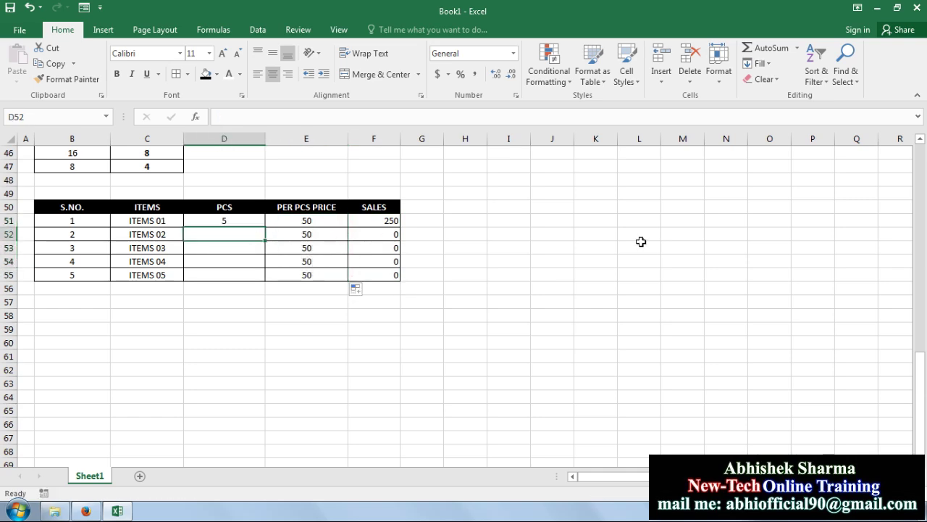
text(10)
key(Return)
text(20)
key(Return)
text(25)
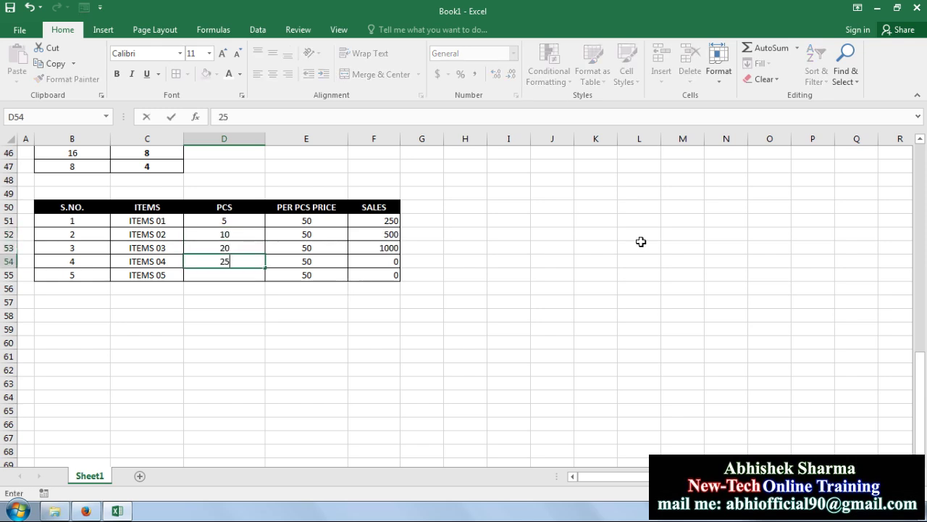
key(Return)
text(15)
key(Return)
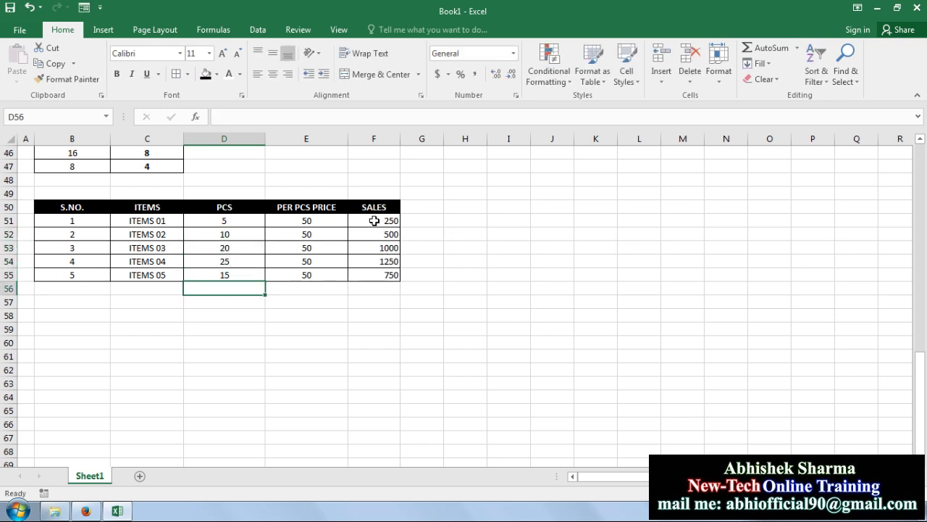
- Copy B50:F55 and paste it at B58 using Paste Special with the source theme
drag(376, 277, 77, 210)
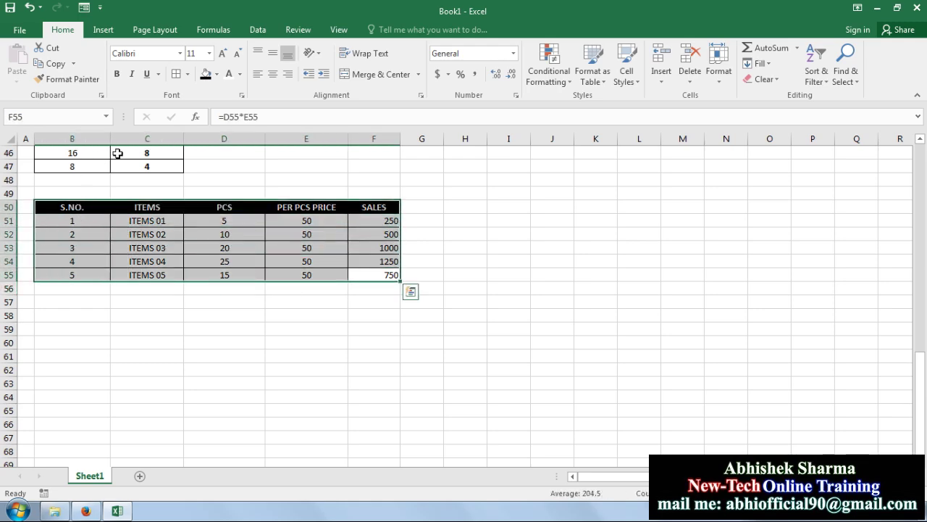
click(50, 63)
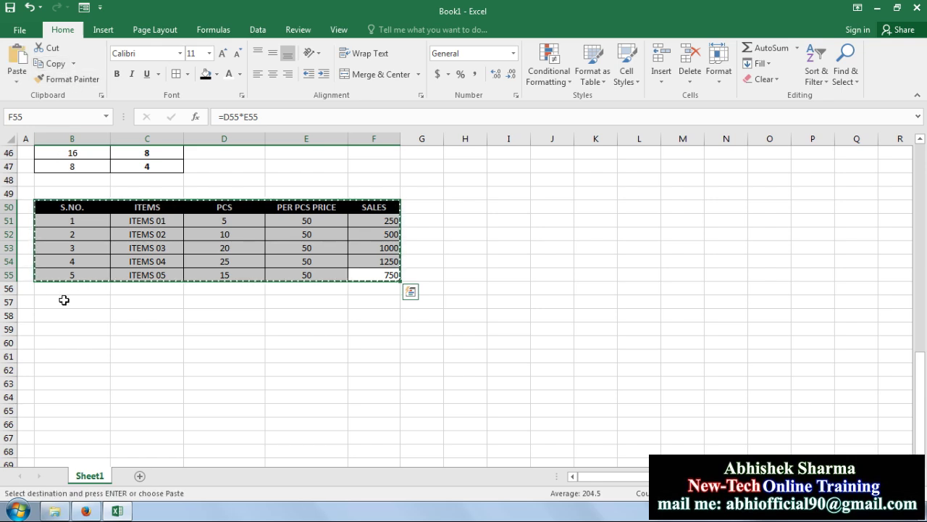
right_click(62, 322)
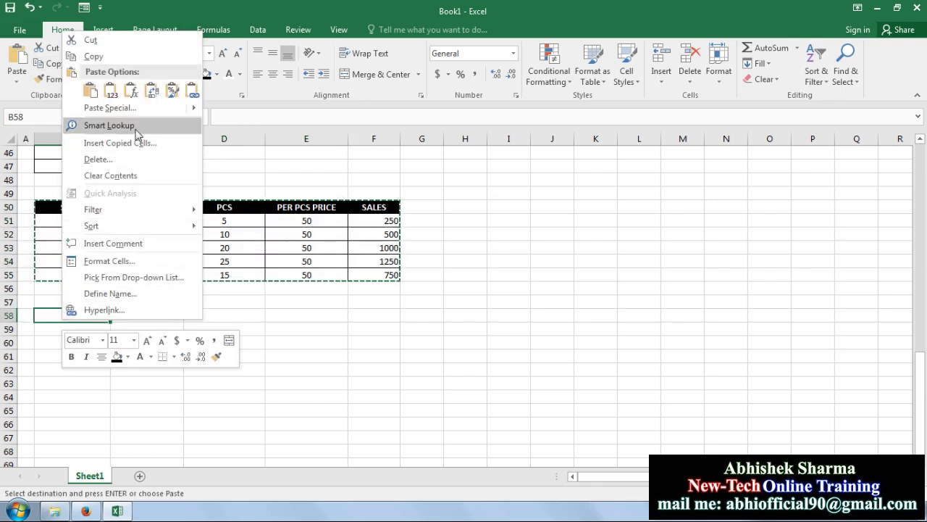
click(129, 108)
drag(190, 10, 691, 38)
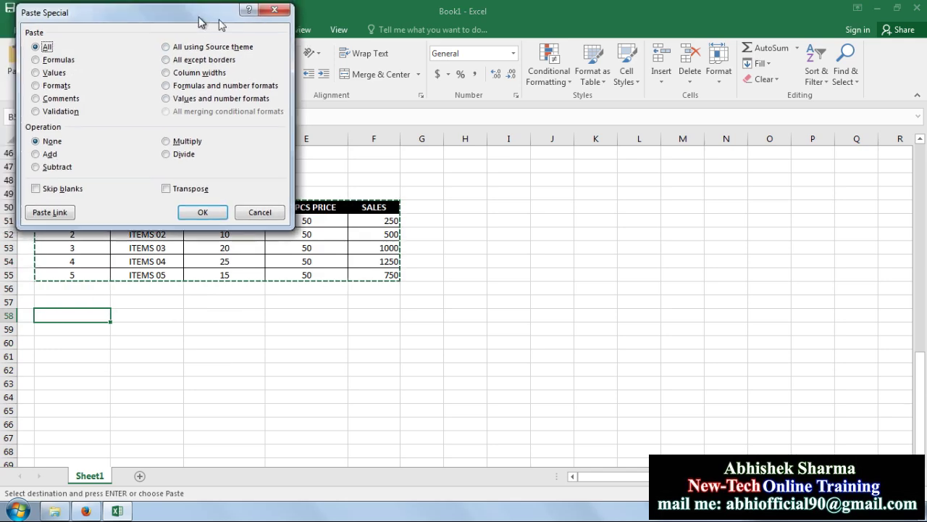
click(692, 73)
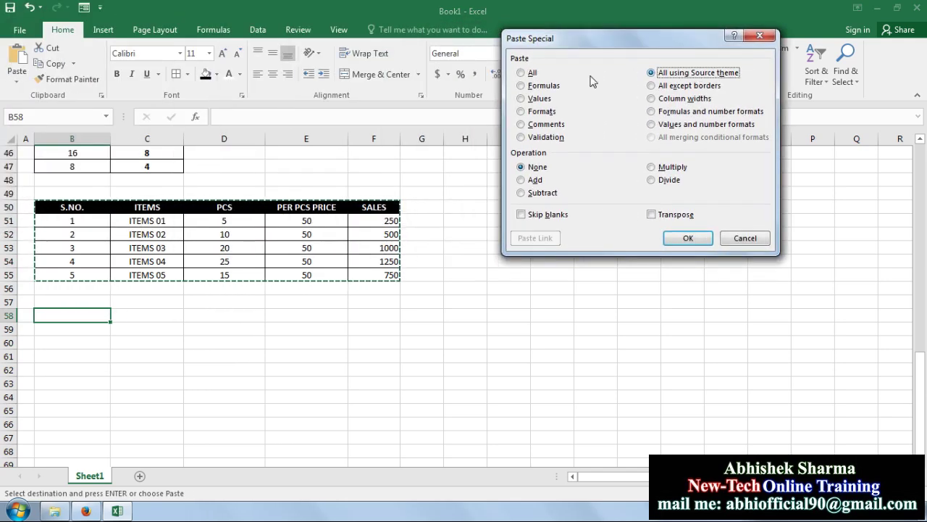
click(529, 80)
click(685, 76)
click(531, 76)
click(672, 76)
click(684, 239)
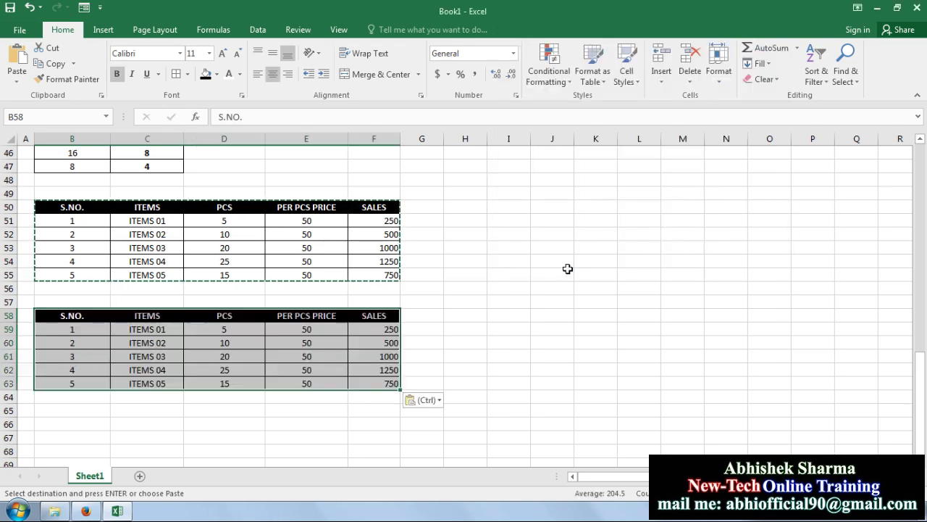
click(389, 339)
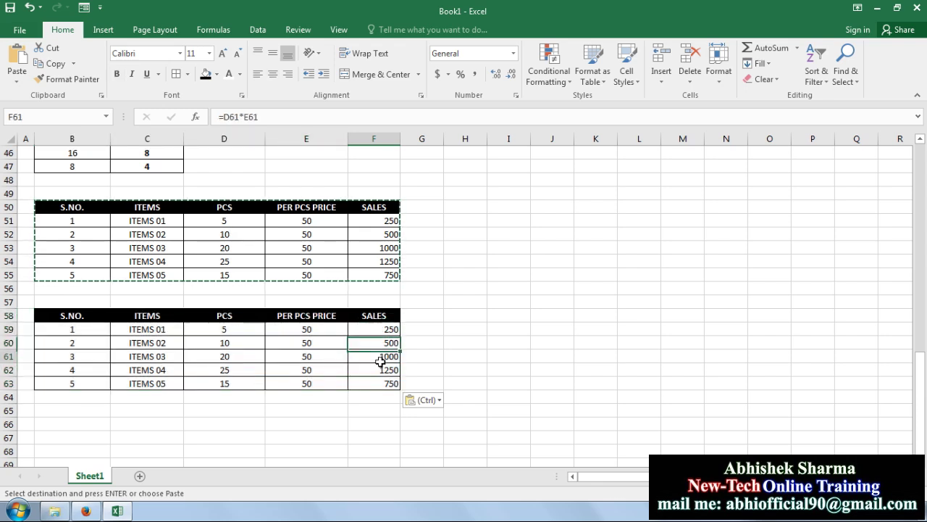
- Compare the original and pasted SALES formulas, then clear the 1000 in F53
key(Down)
key(Down)
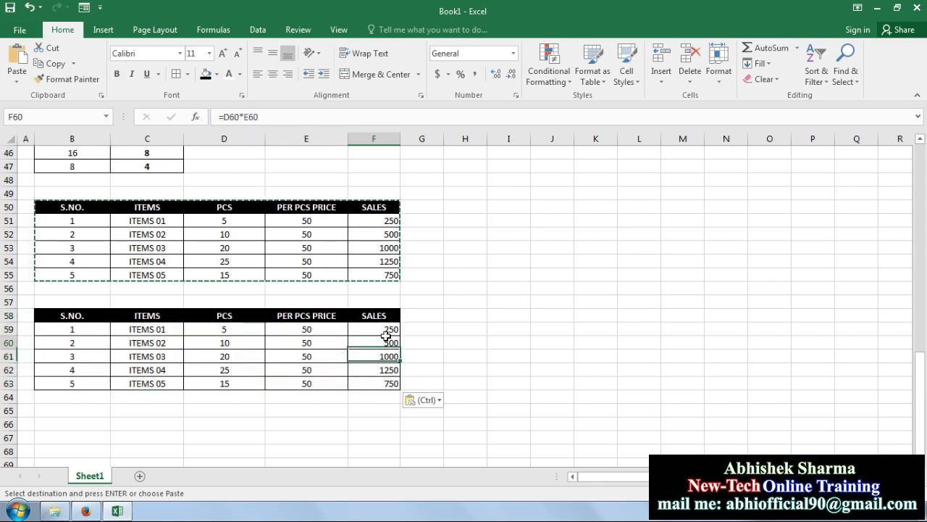
click(372, 397)
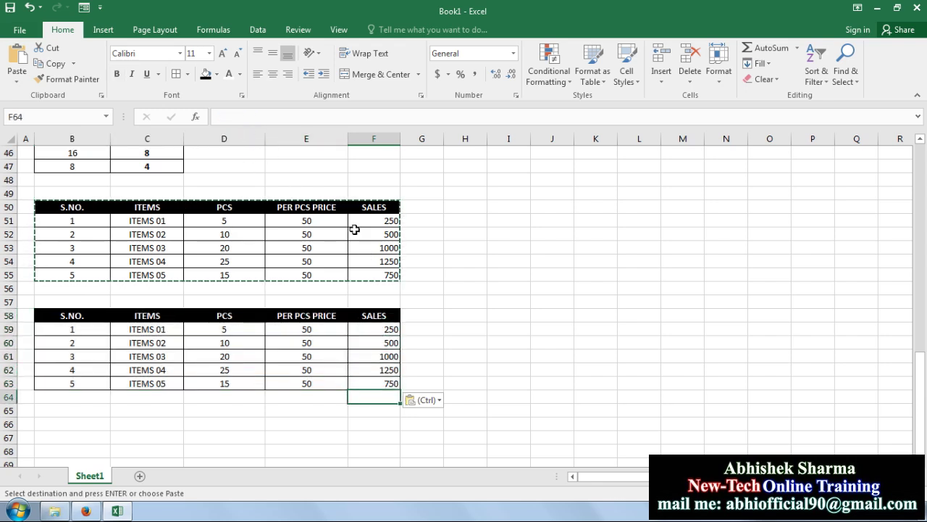
click(207, 230)
click(370, 234)
click(370, 248)
click(369, 261)
click(373, 248)
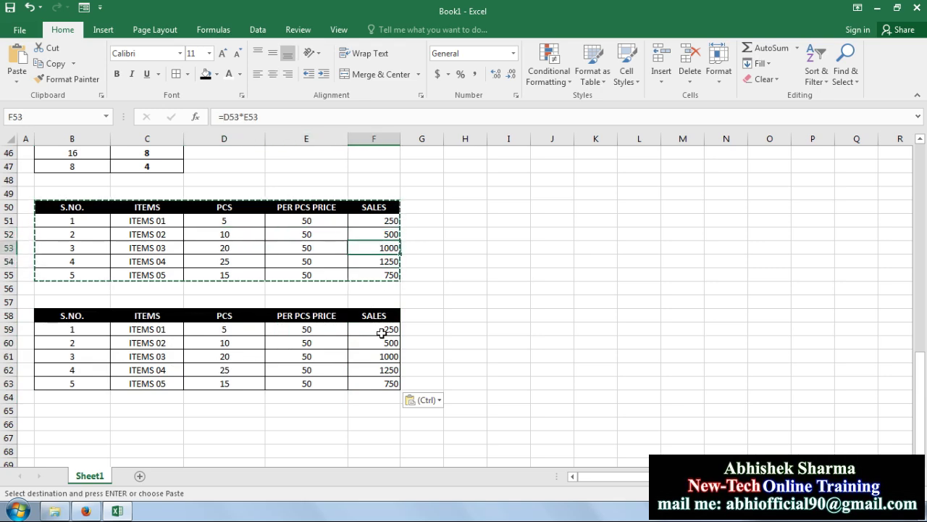
click(382, 333)
click(382, 382)
click(463, 270)
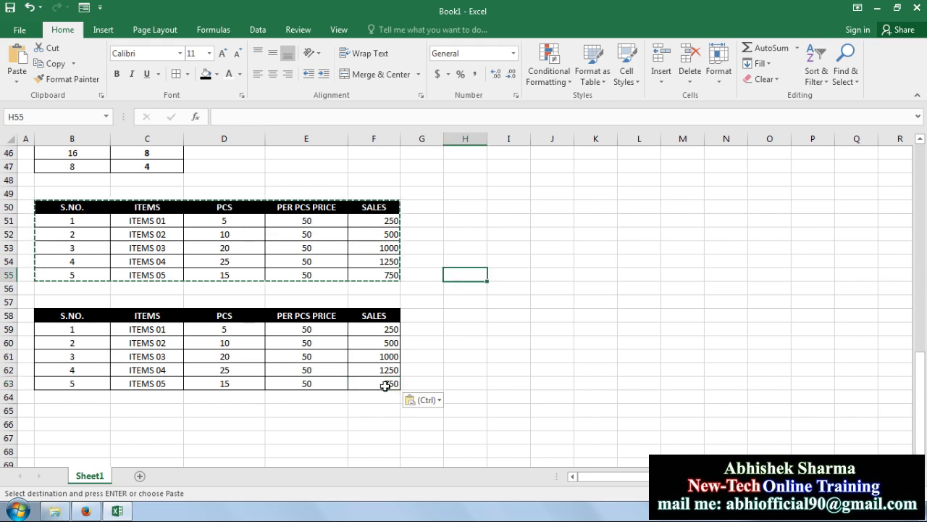
click(378, 247)
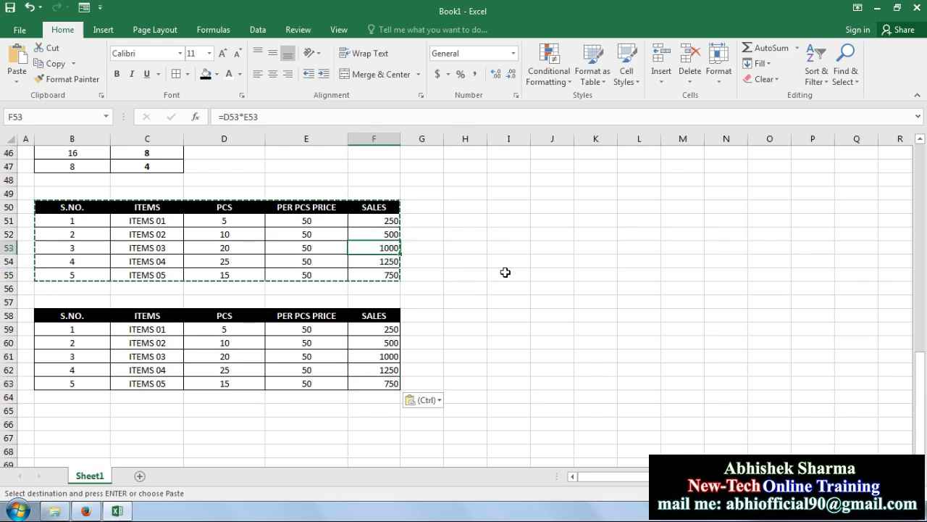
key(Delete)
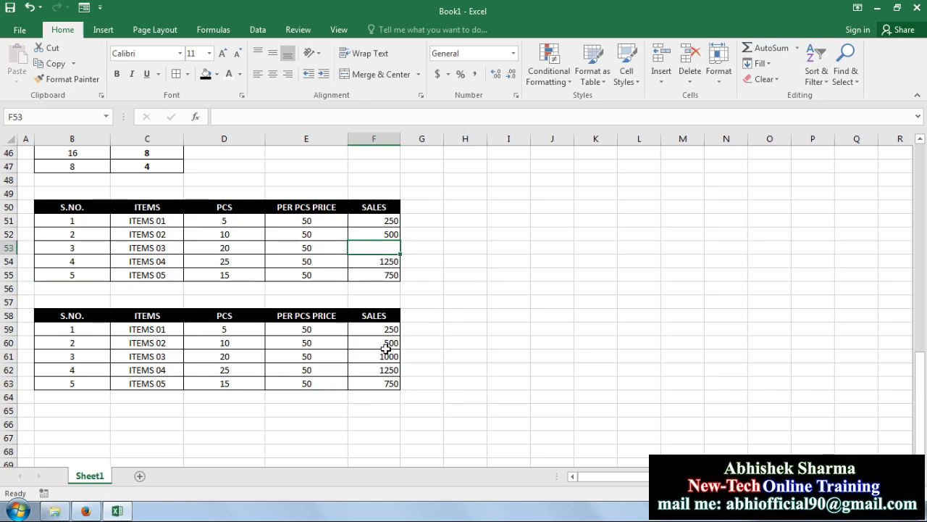
- Undo to restore 1000 in F53, then copy the second SALES table B58:F63
click(29, 8)
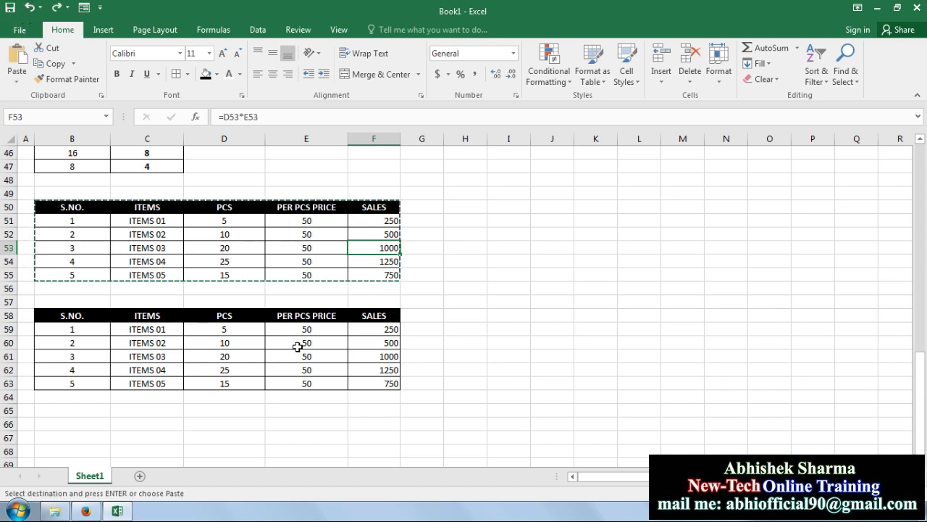
drag(381, 384, 44, 315)
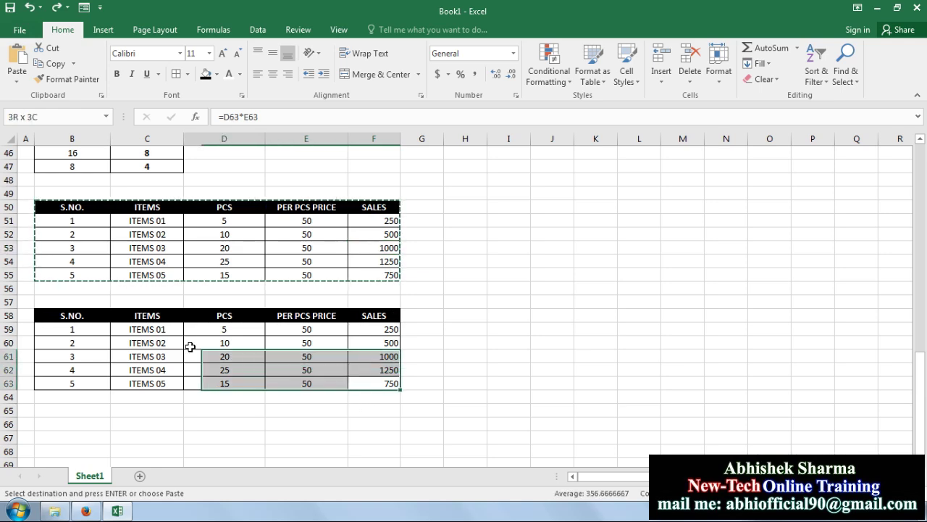
click(51, 63)
- Open Paste Special at B66 and cancel it without pasting
scroll(119, 351, down, 2)
right_click(66, 345)
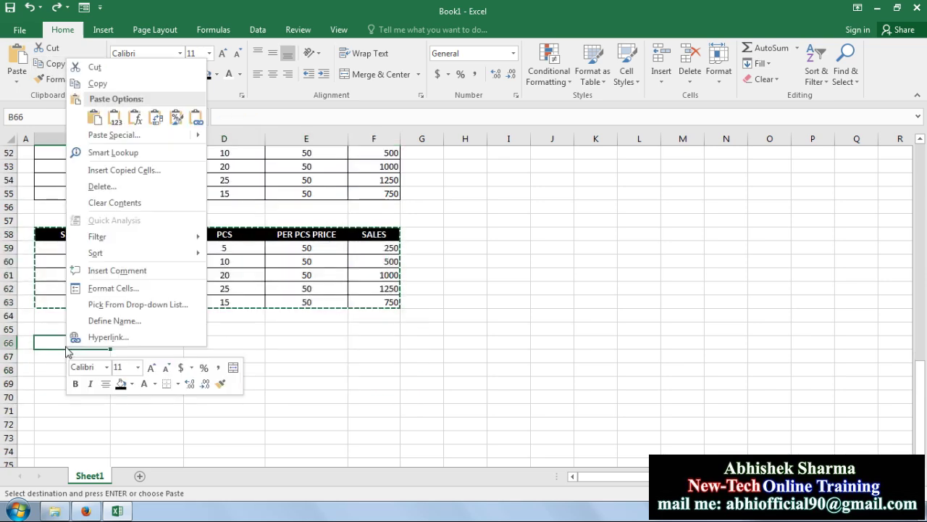
click(134, 141)
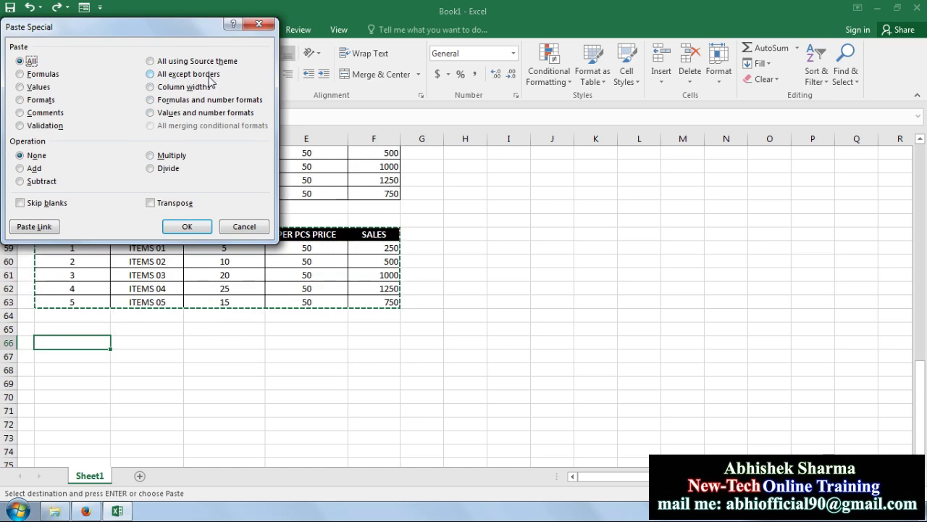
click(243, 226)
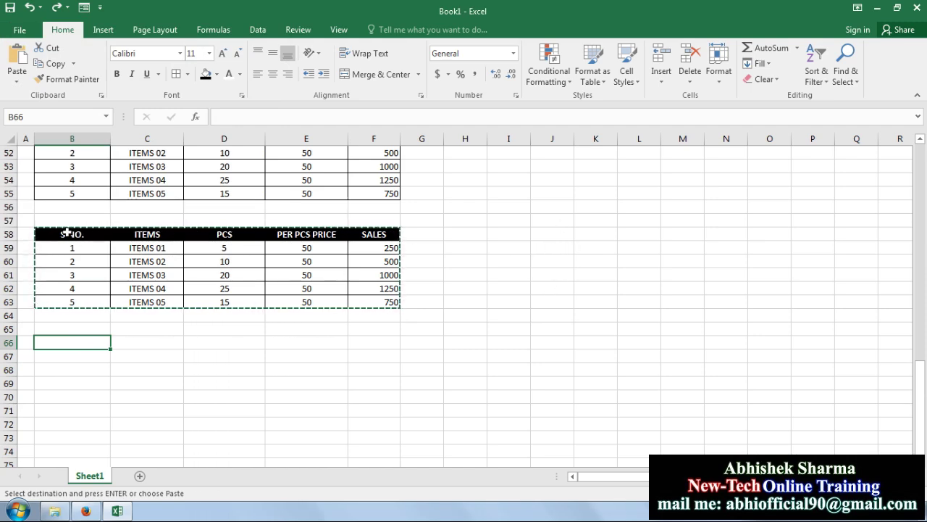
drag(66, 233, 368, 301)
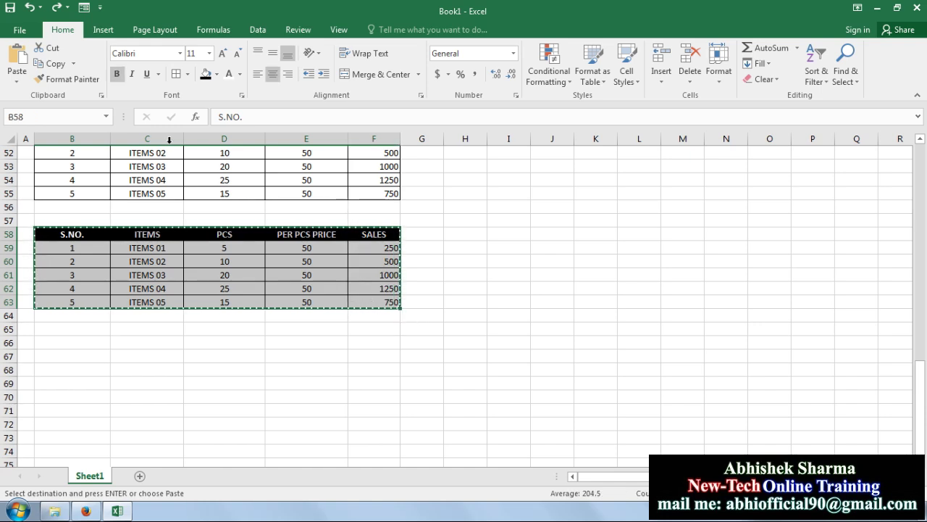
right_click(512, 235)
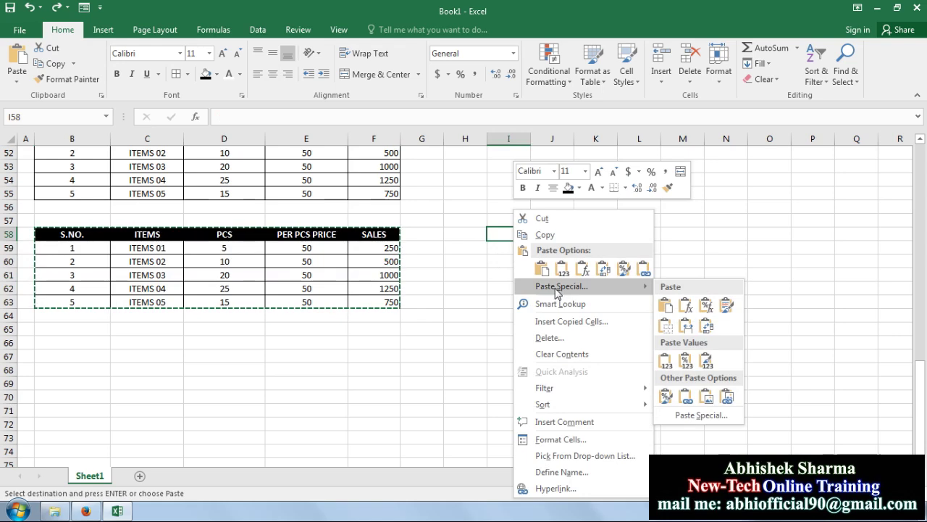
click(564, 287)
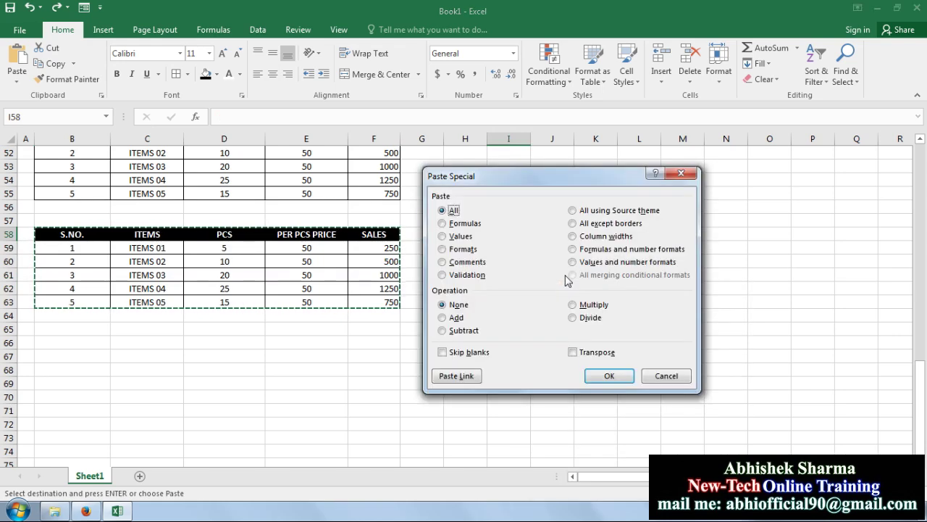
click(603, 229)
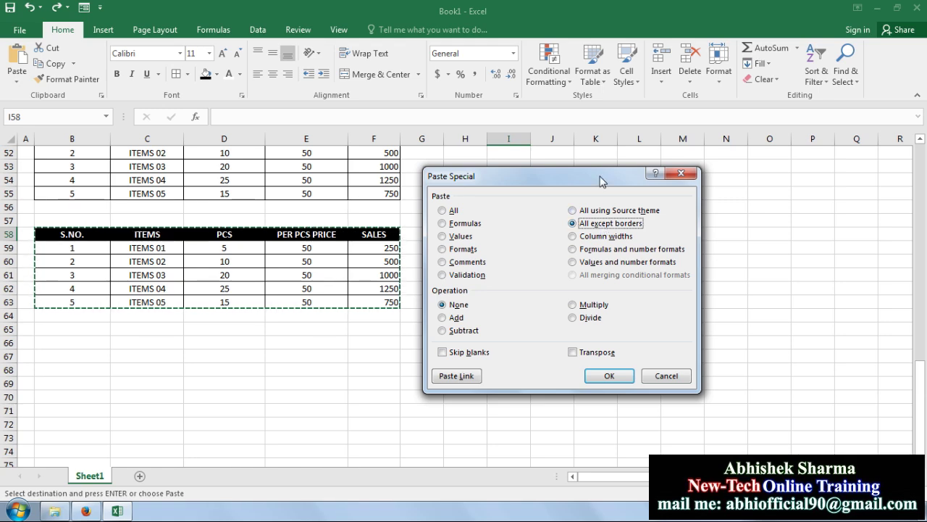
drag(600, 181, 167, 134)
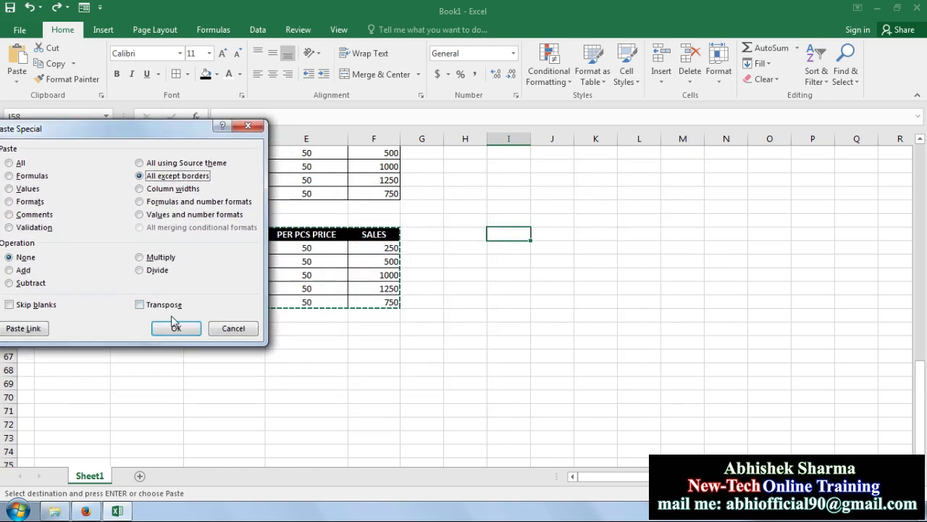
click(177, 330)
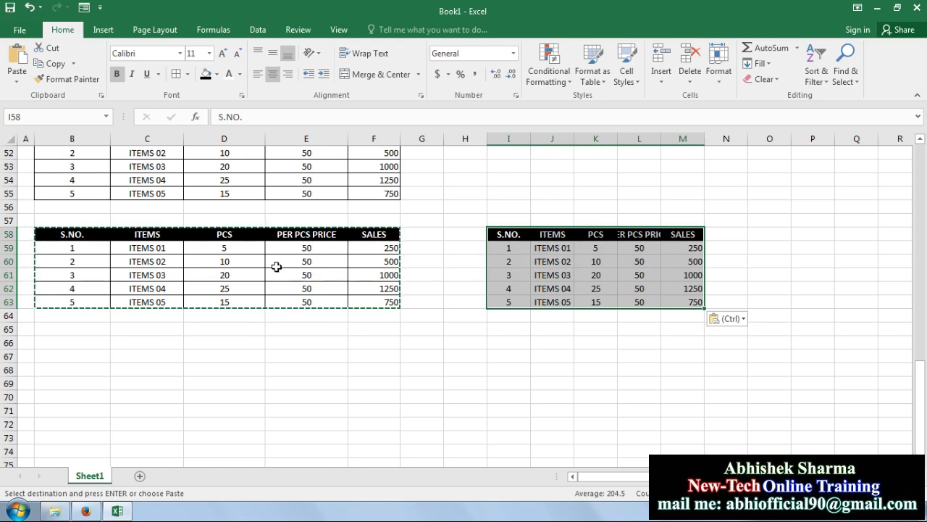
click(544, 200)
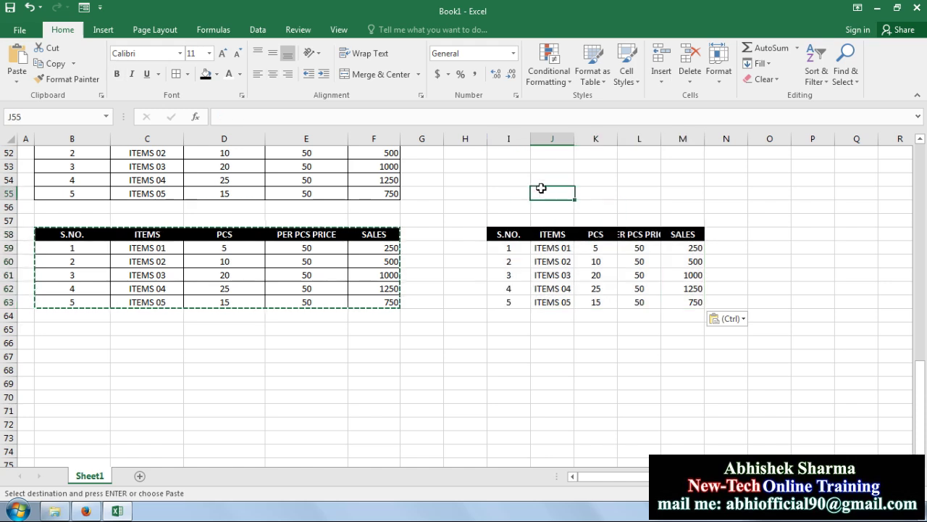
drag(531, 138, 816, 139)
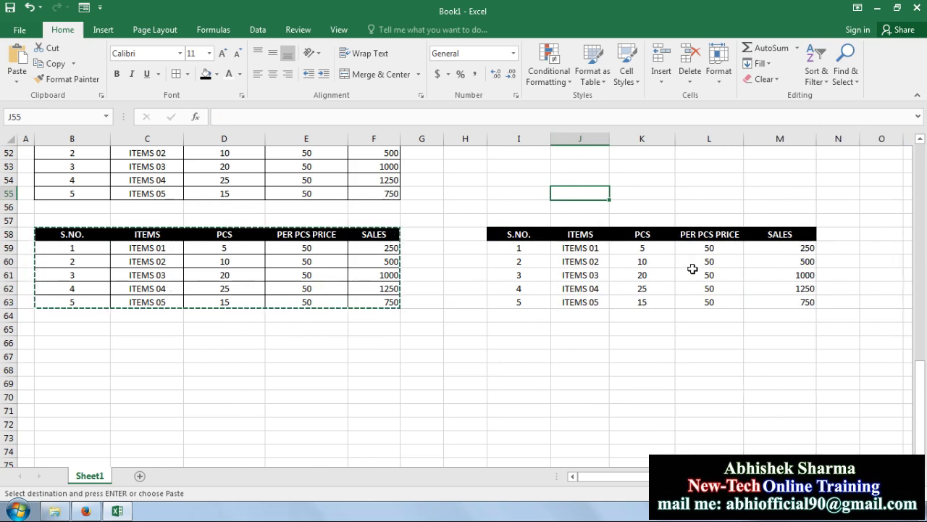
click(30, 8)
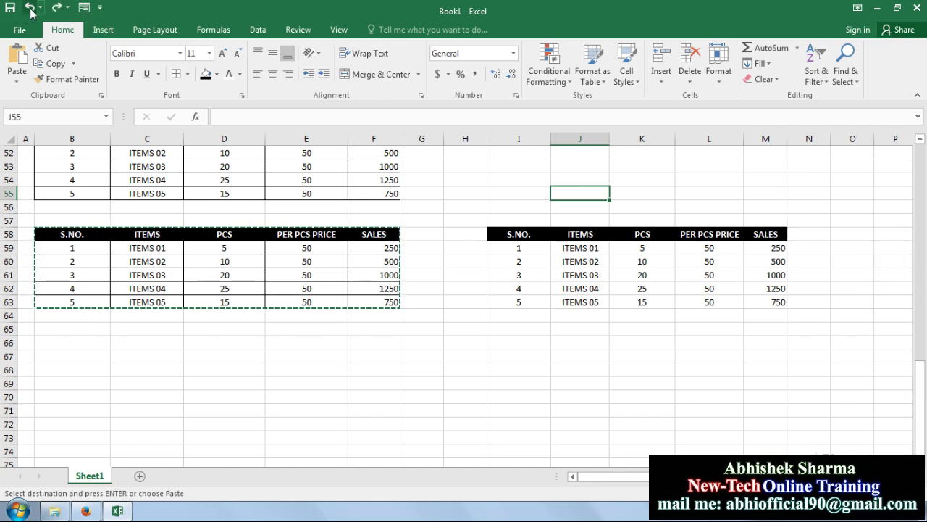
click(30, 7)
click(31, 8)
click(31, 8)
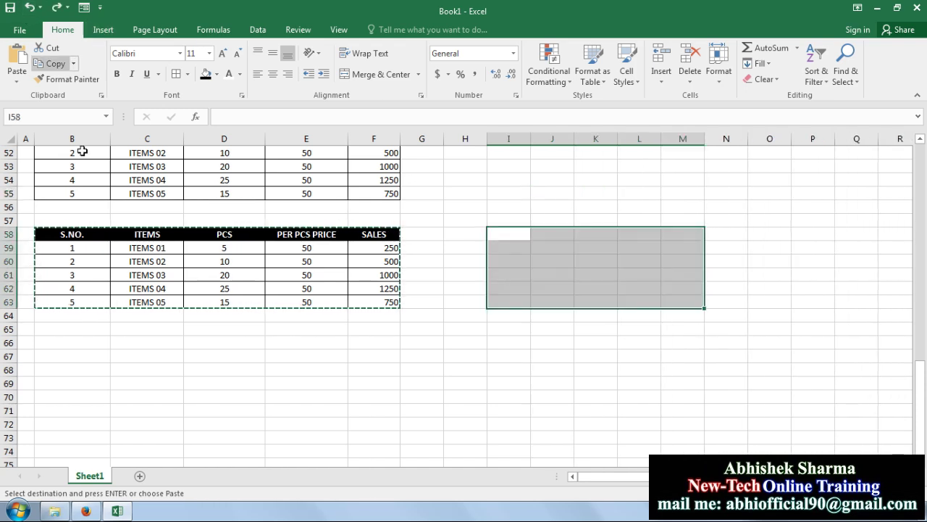
click(159, 276)
drag(370, 301, 72, 234)
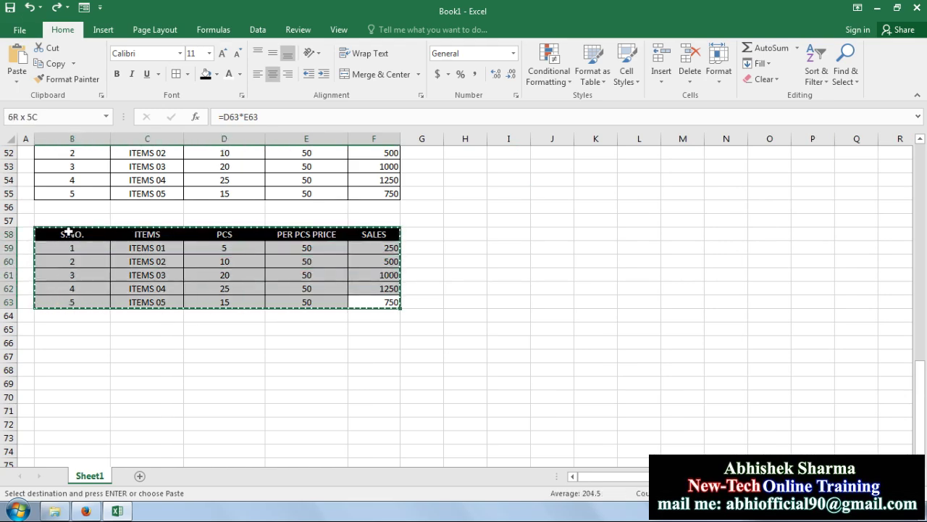
key(ctrl+v)
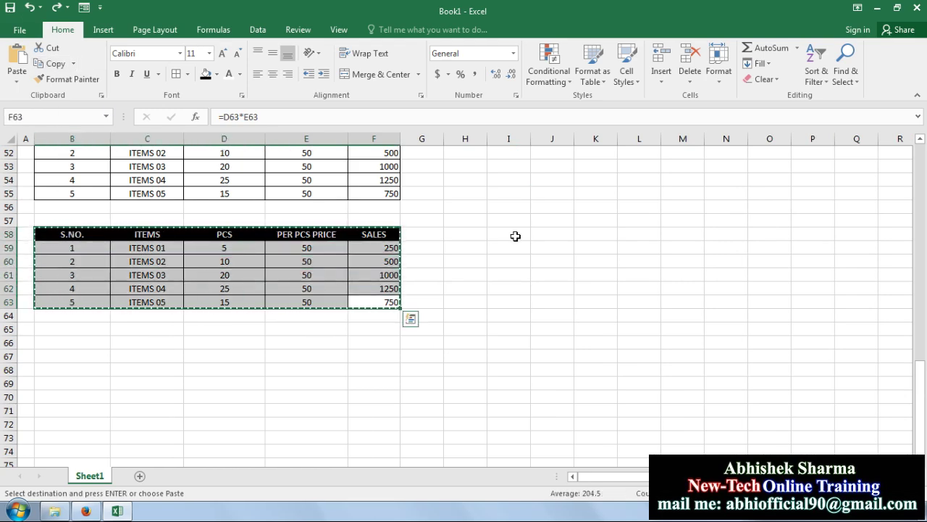
right_click(513, 233)
click(542, 286)
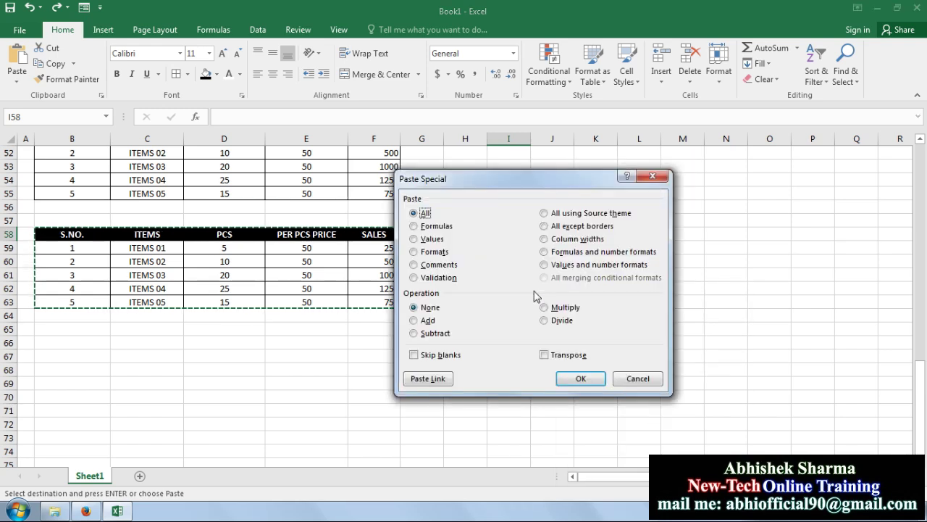
click(577, 241)
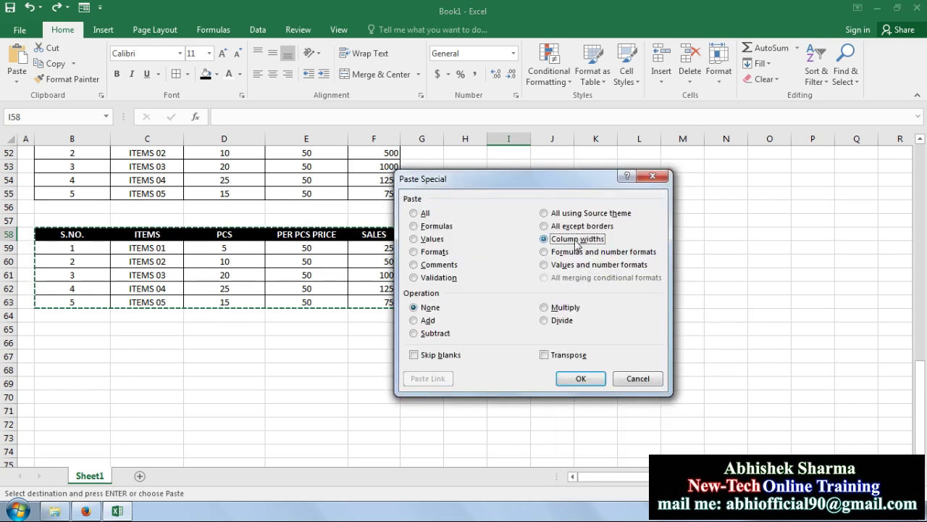
click(590, 377)
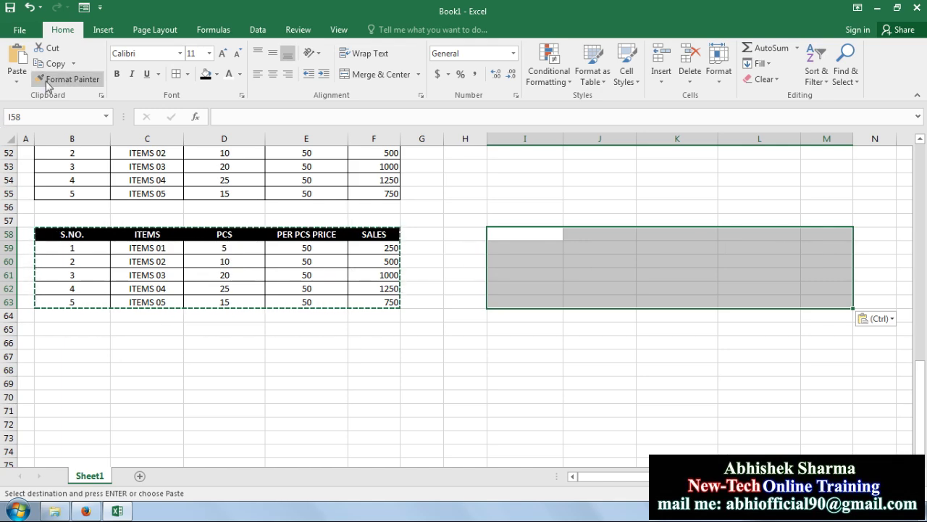
click(29, 6)
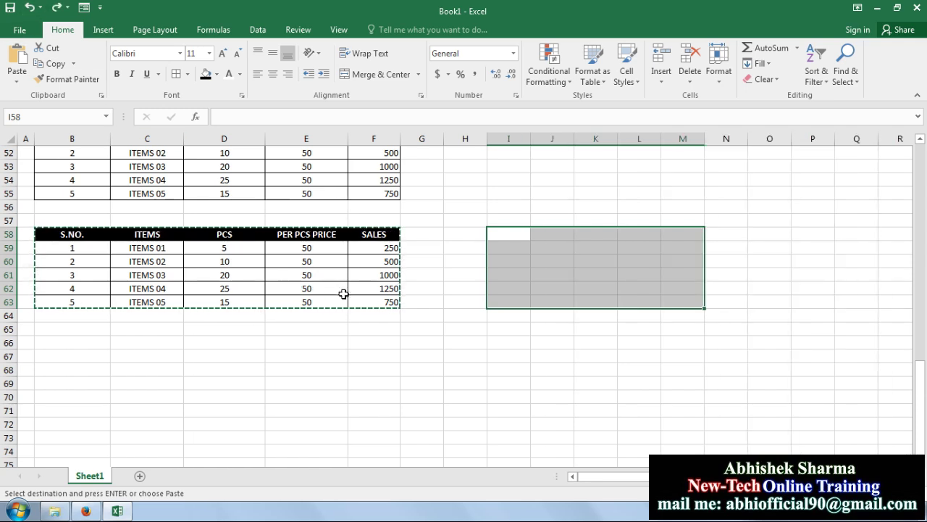
- Paste the SALES table B58:F63 at I58 as formulas and number formats only
drag(361, 300, 73, 232)
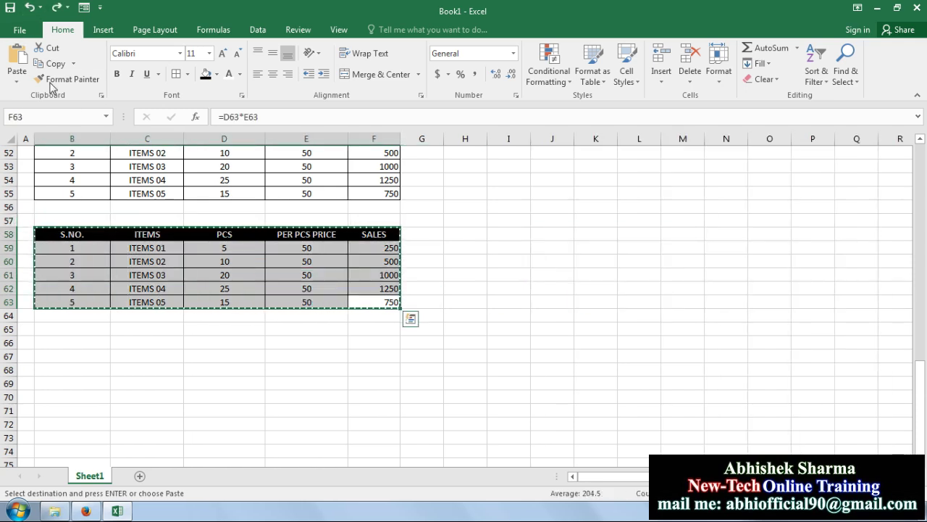
right_click(493, 234)
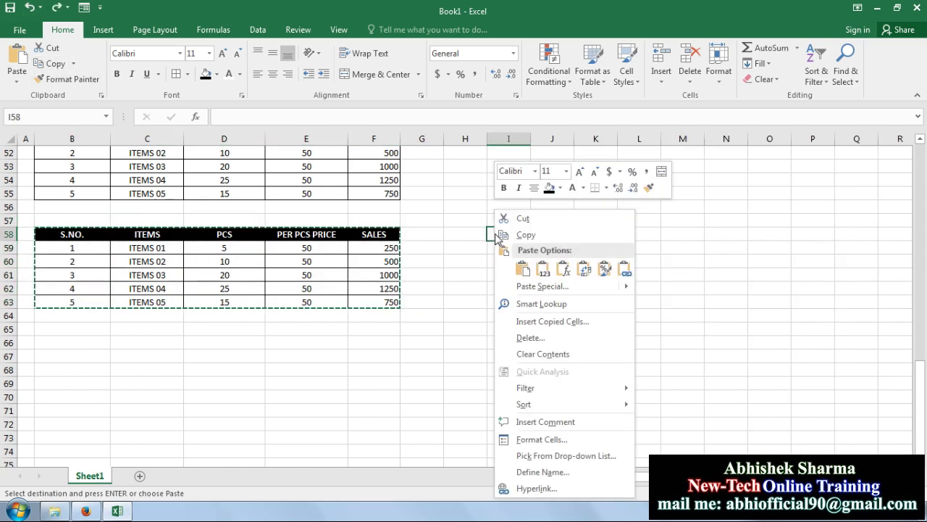
click(509, 289)
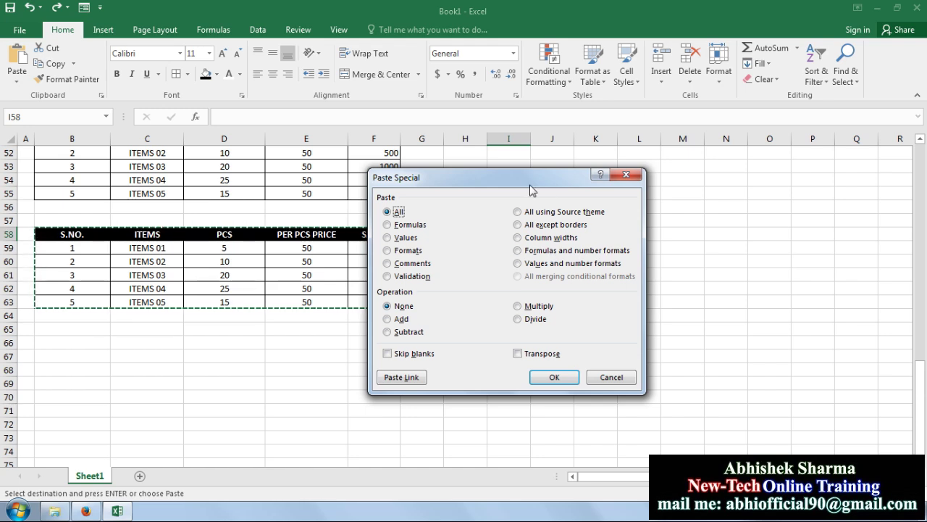
drag(530, 183, 648, 155)
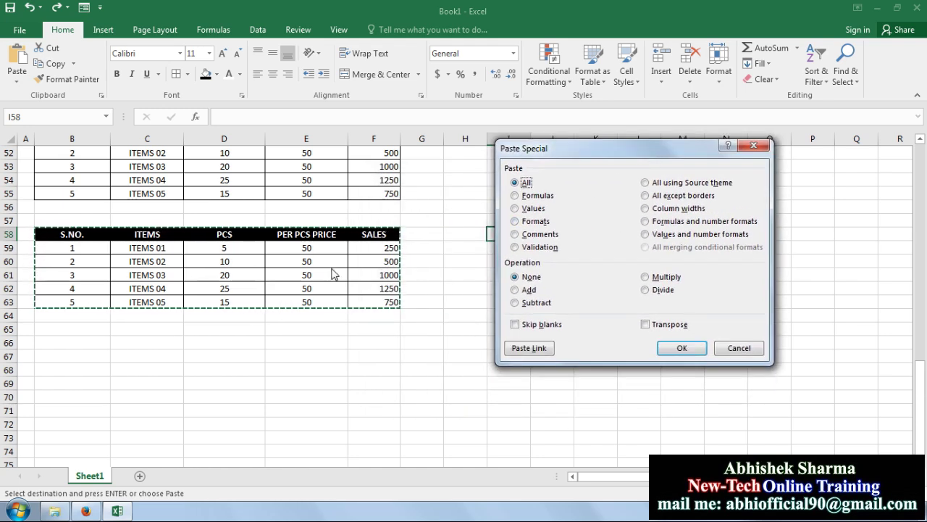
click(673, 225)
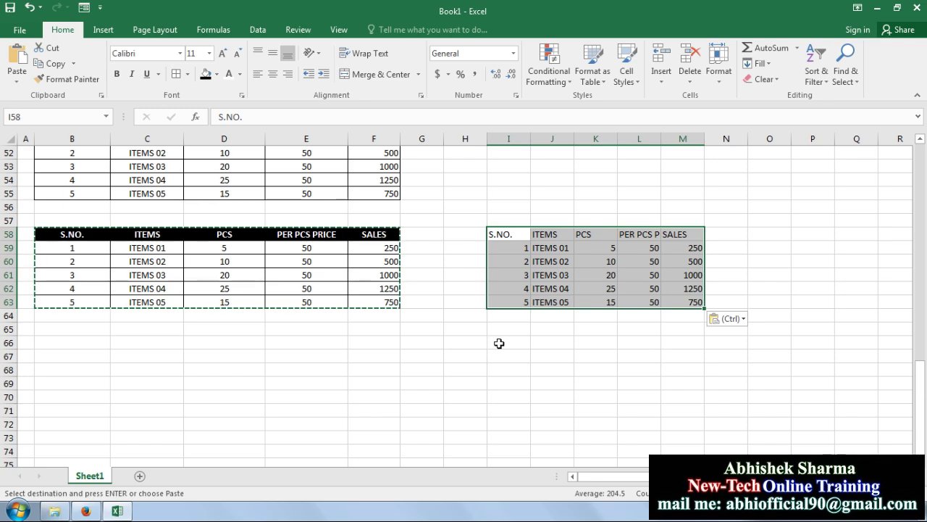
click(499, 343)
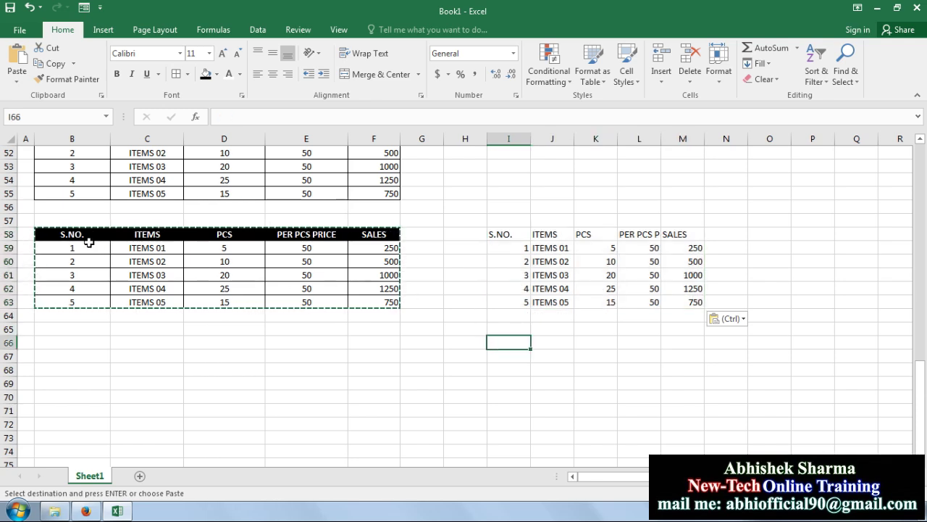
- Inspect the original headers and the copy's pasted serial numbers and item names
click(89, 242)
click(147, 236)
click(224, 236)
click(376, 237)
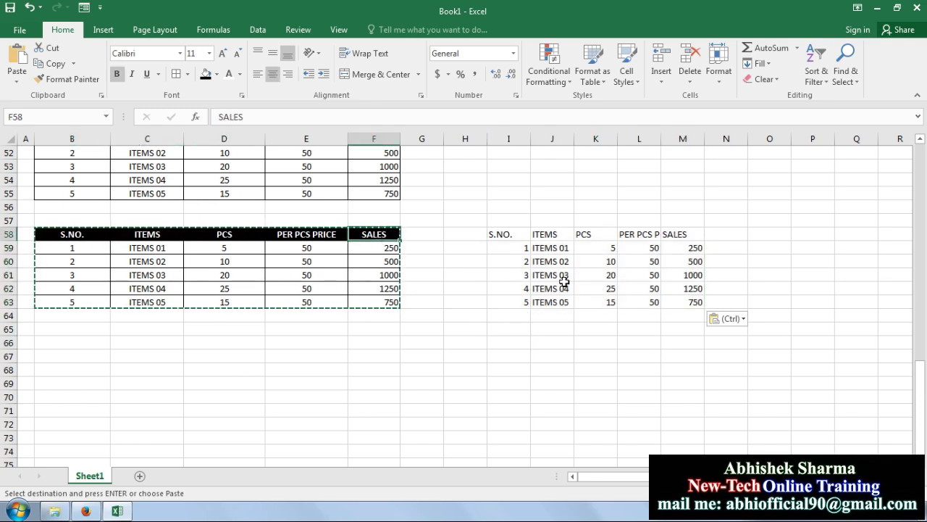
click(515, 248)
click(515, 261)
click(515, 276)
click(515, 288)
click(554, 302)
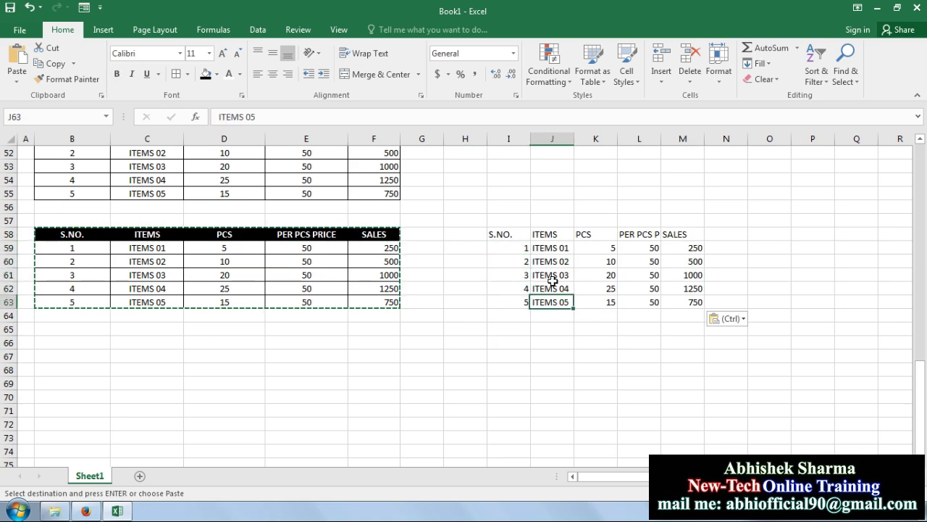
click(558, 249)
- Confirm the copy's SALES cells M59:M63 hold formulas such as =K59*L59
click(691, 249)
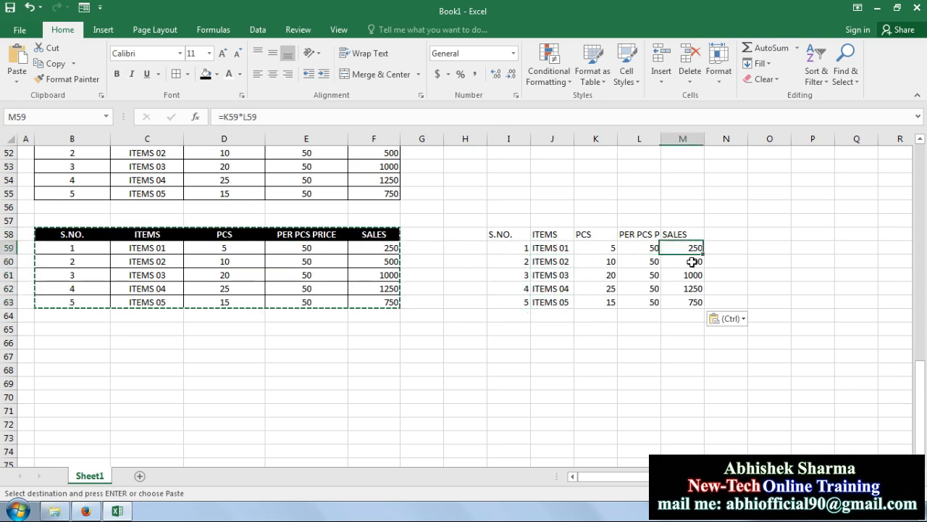
click(693, 262)
click(694, 276)
click(694, 289)
click(694, 302)
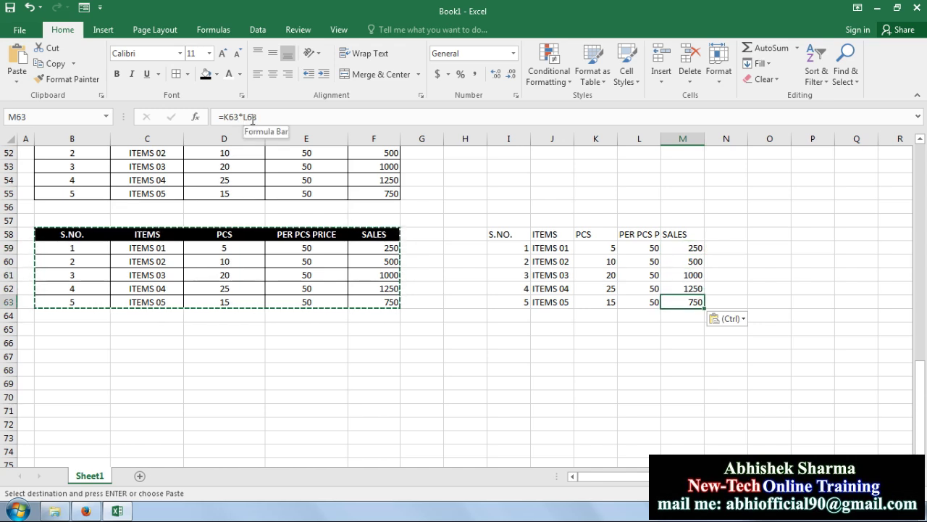
click(692, 248)
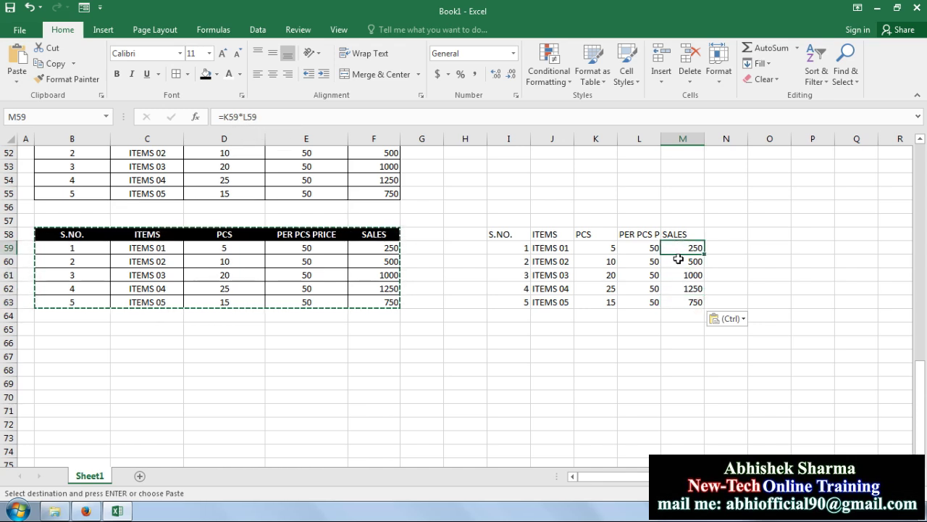
click(692, 262)
click(692, 275)
click(692, 288)
click(692, 302)
- Compare the copy's headings with its SALES cells, then reselect the original table B58:F63
click(511, 234)
click(605, 234)
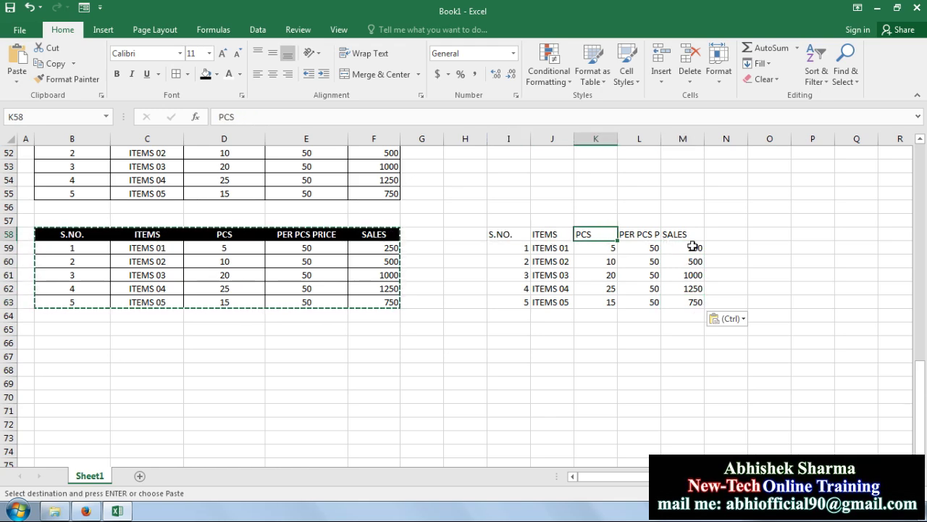
click(691, 288)
click(596, 302)
click(552, 247)
click(595, 234)
click(639, 234)
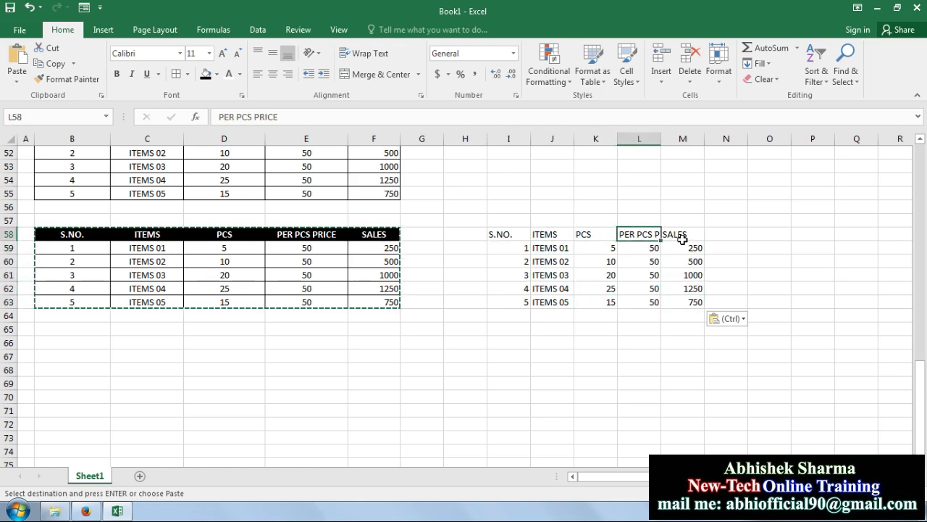
click(682, 234)
click(683, 275)
click(683, 288)
click(509, 234)
click(595, 234)
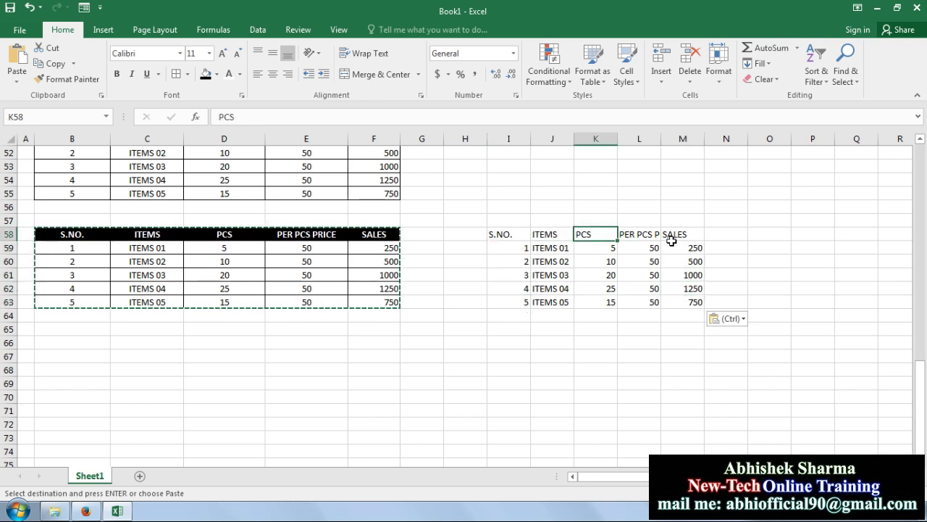
click(683, 262)
click(682, 288)
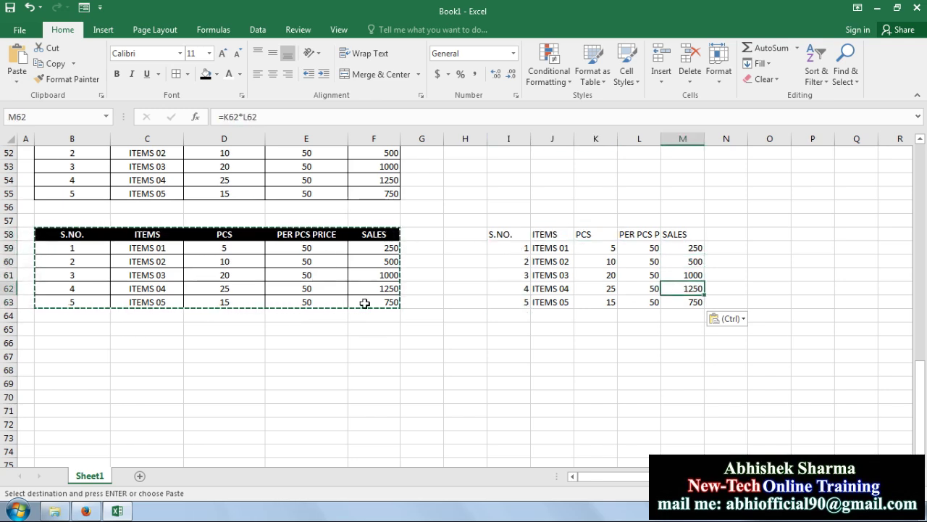
drag(364, 302, 72, 247)
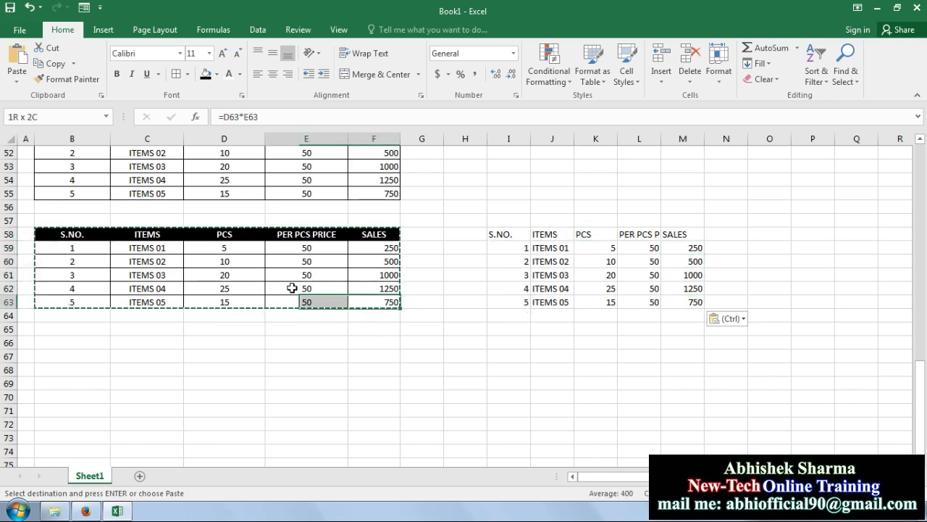
- Paste the copied SALES table at I66 as values and number formats
click(48, 64)
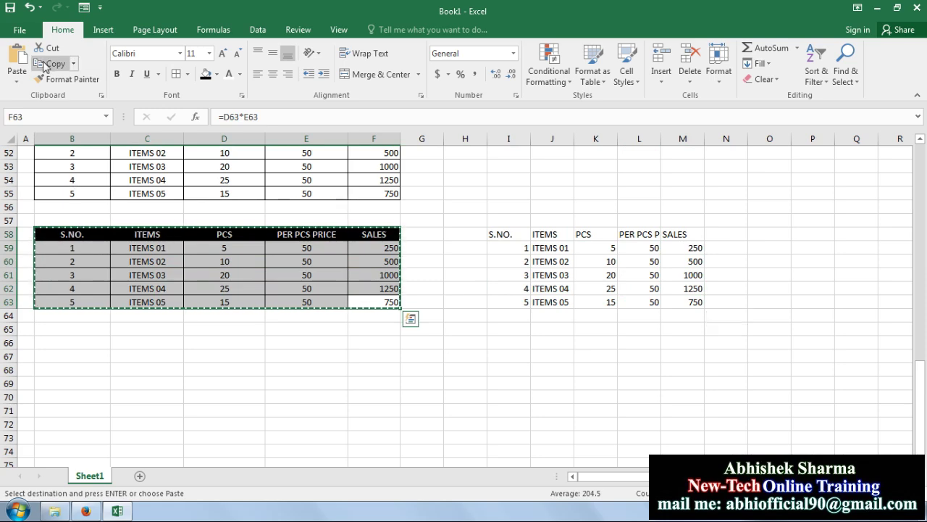
right_click(515, 341)
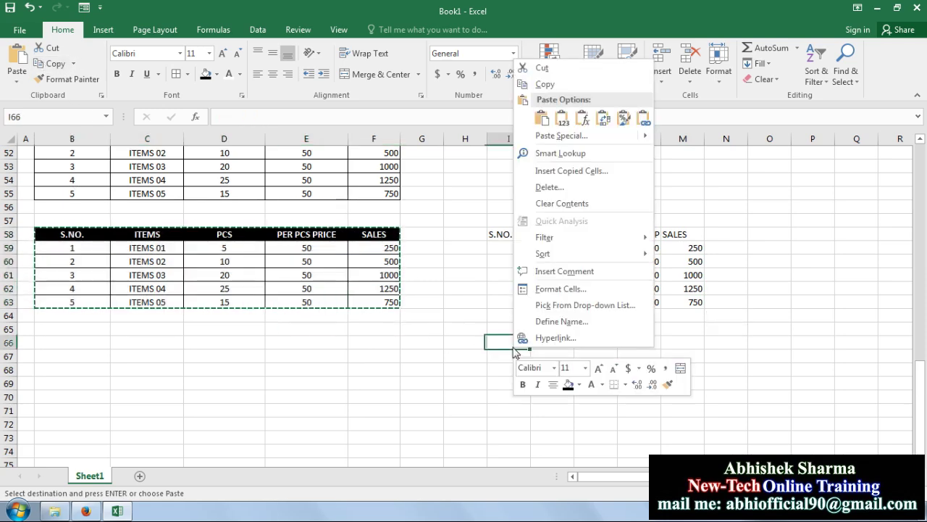
click(589, 138)
click(633, 120)
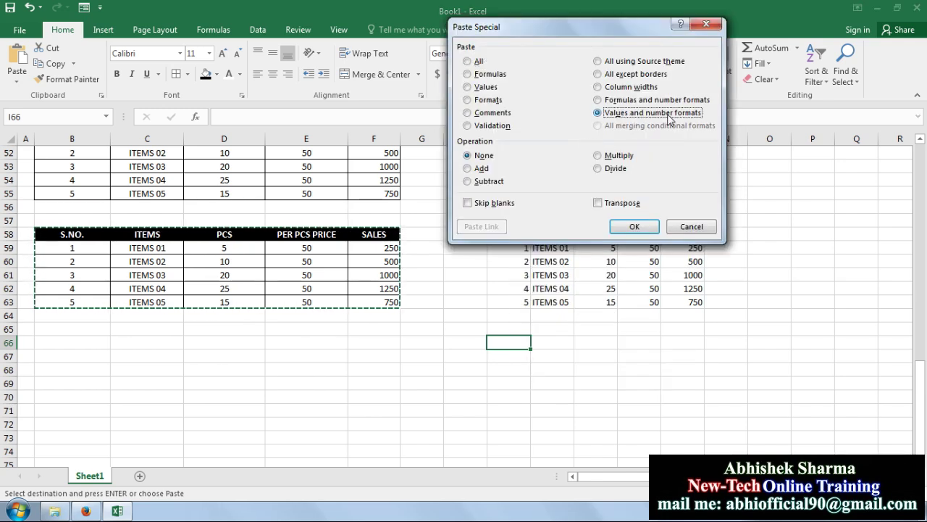
click(635, 227)
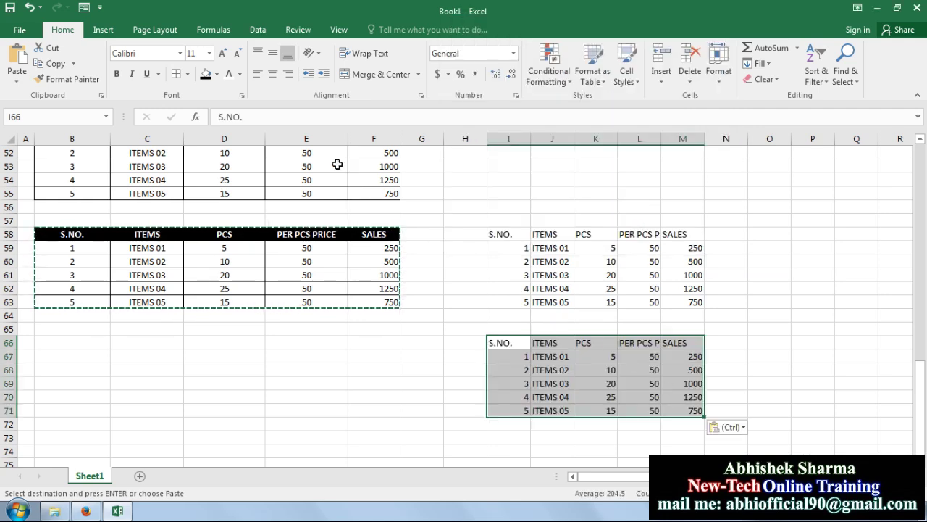
- Confirm M67:M71 hold plain values while M59 still shows its multiplication formula
click(695, 369)
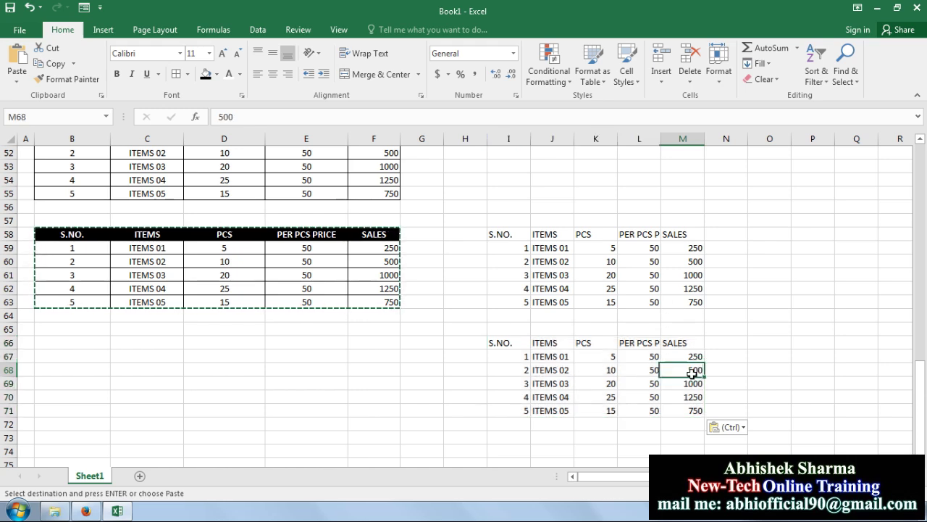
click(689, 397)
click(691, 383)
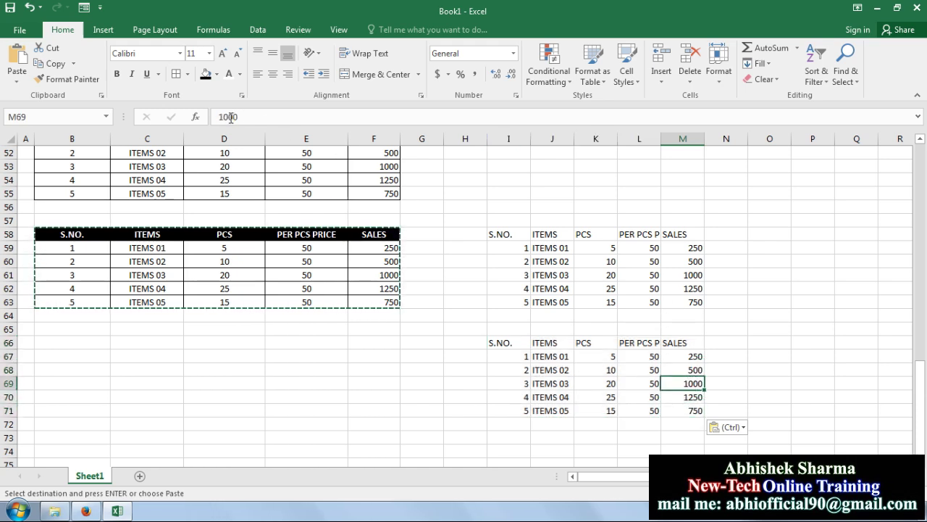
click(691, 359)
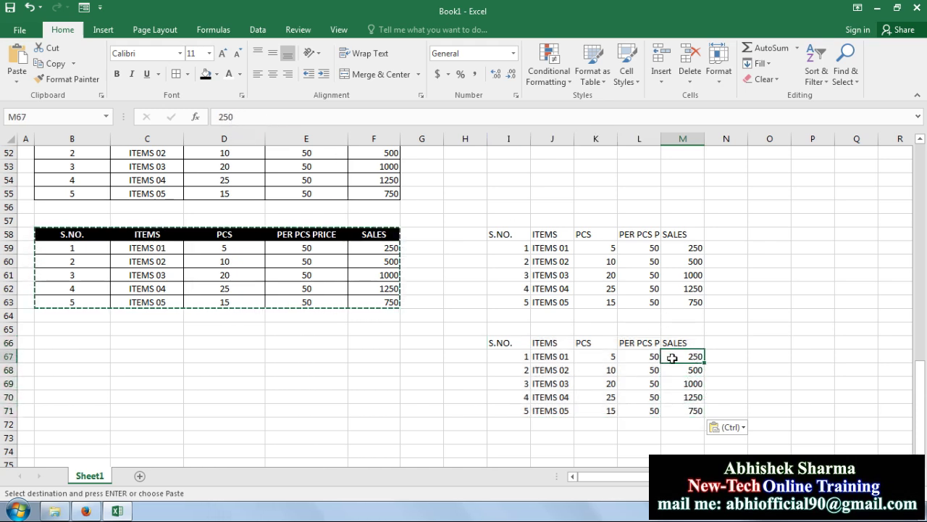
click(687, 247)
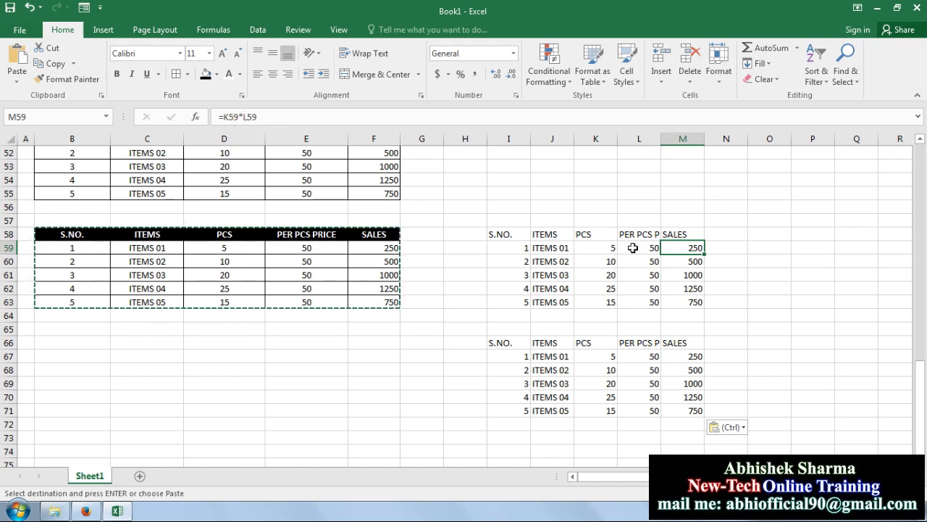
click(695, 360)
click(695, 383)
click(695, 410)
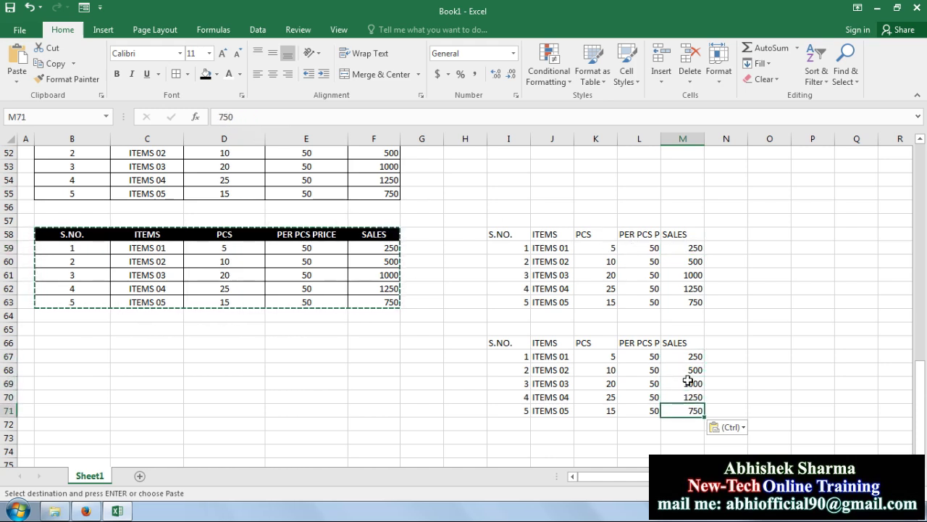
click(695, 370)
click(694, 261)
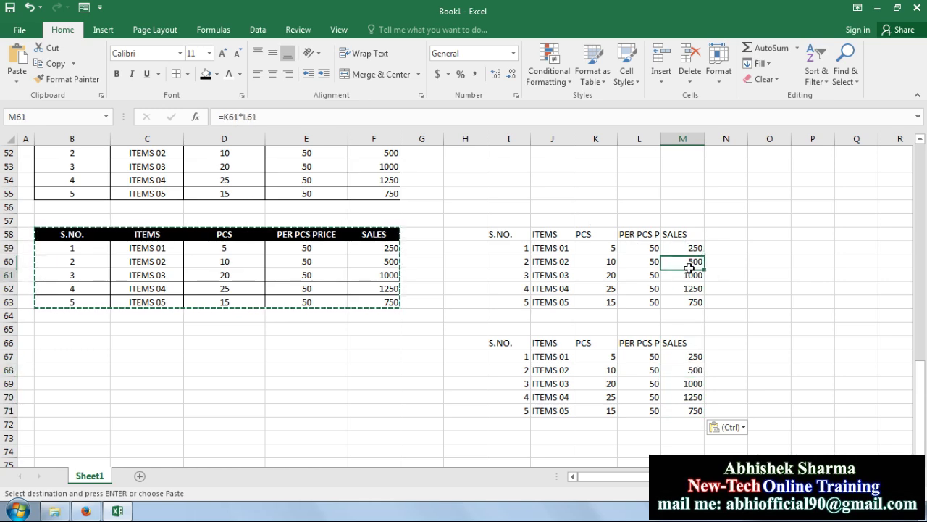
click(688, 275)
click(685, 247)
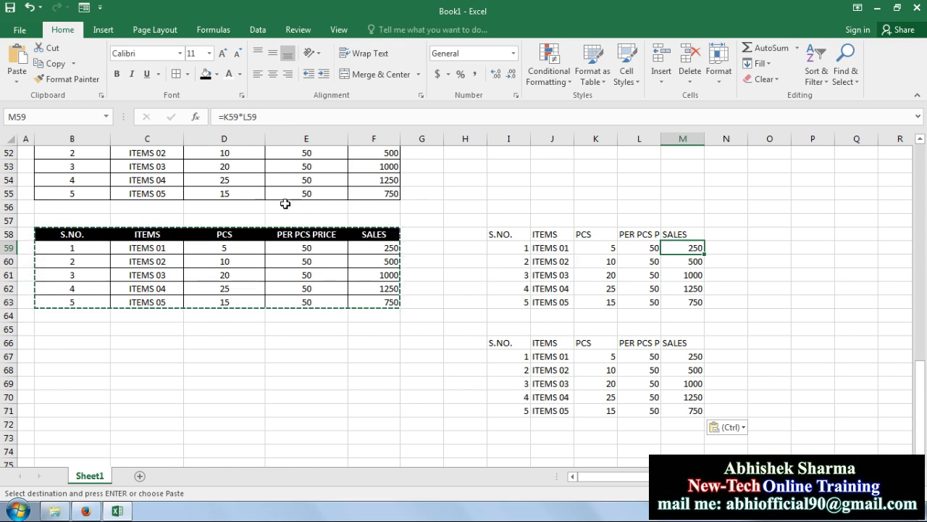
- Copy the SALES table B58:F63 and paste it transposed at B68
drag(359, 302, 72, 234)
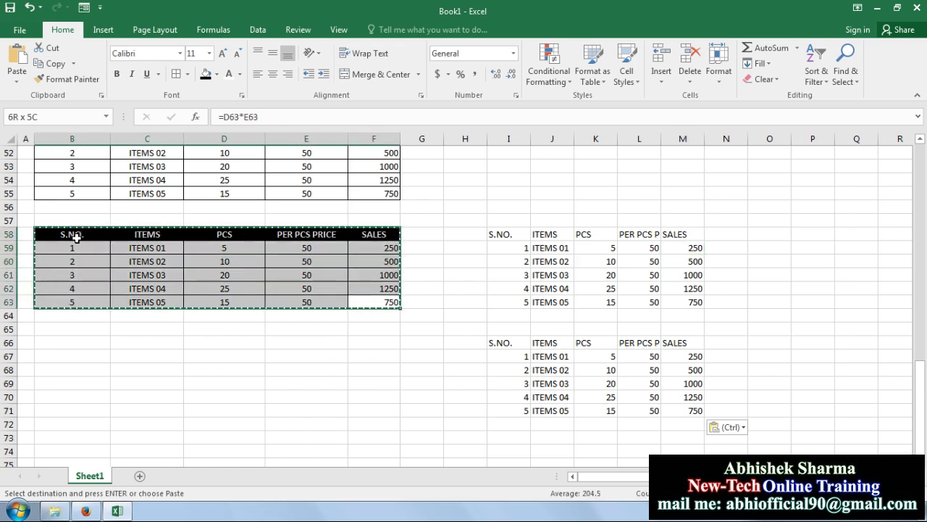
click(51, 65)
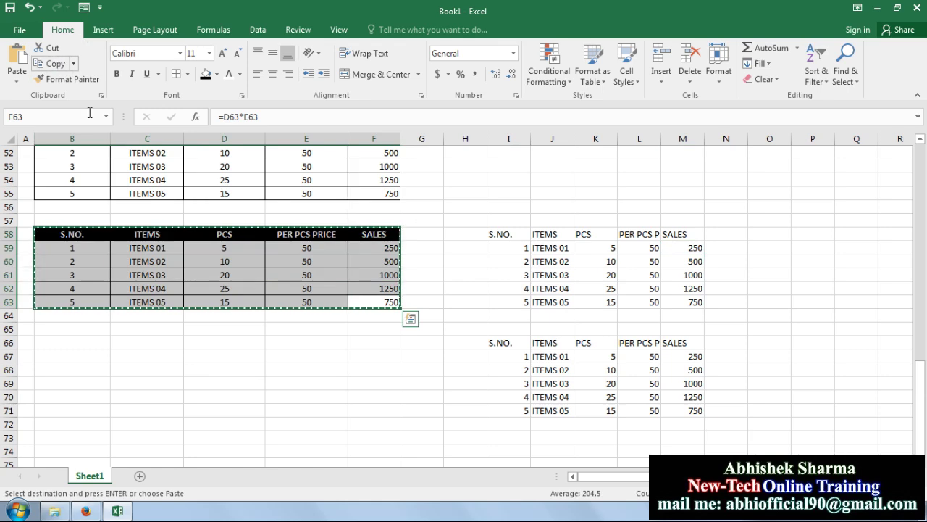
drag(72, 381, 75, 364)
click(75, 366)
right_click(76, 371)
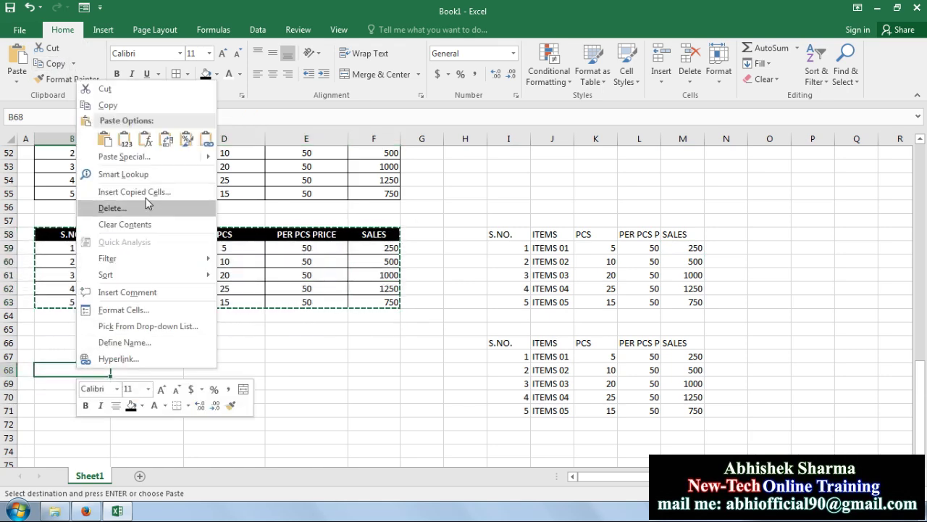
click(147, 161)
drag(188, 52, 501, 31)
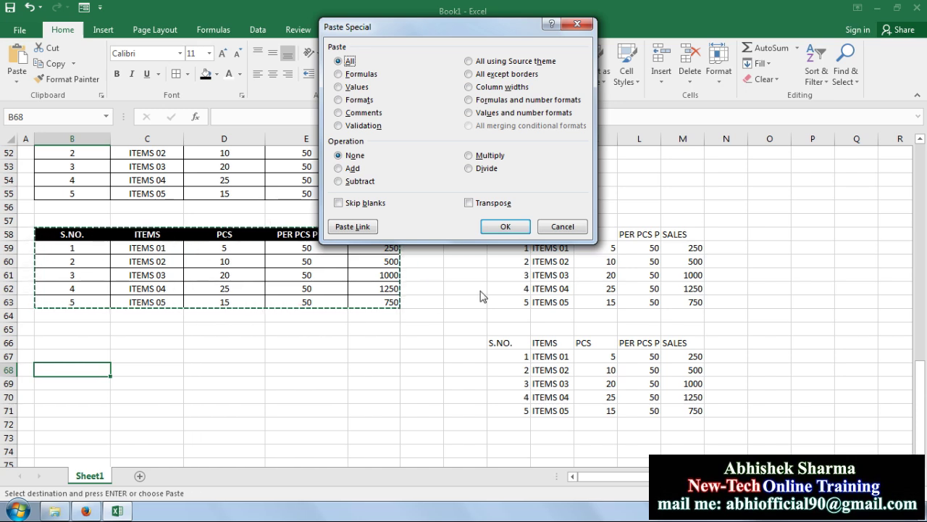
click(492, 203)
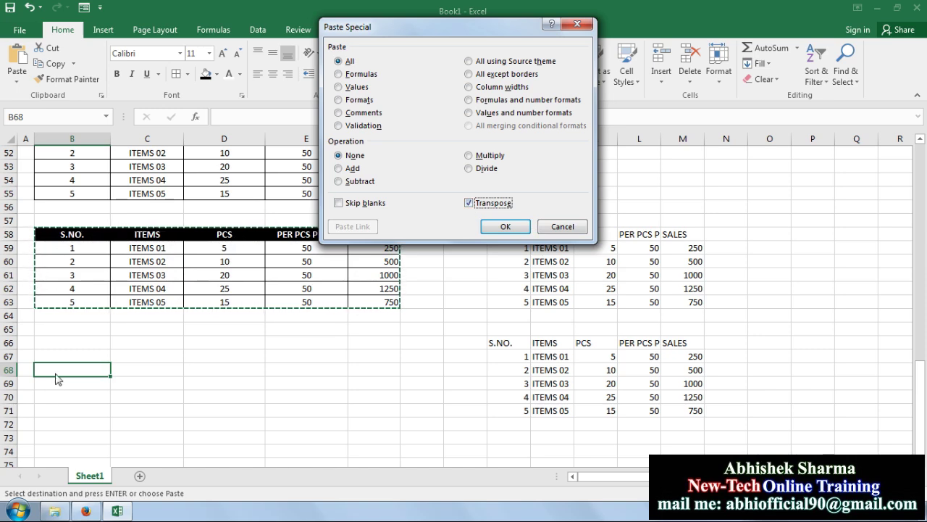
click(491, 228)
- Select the transposed table B68:G72 and copy it
key(Down)
key(Down)
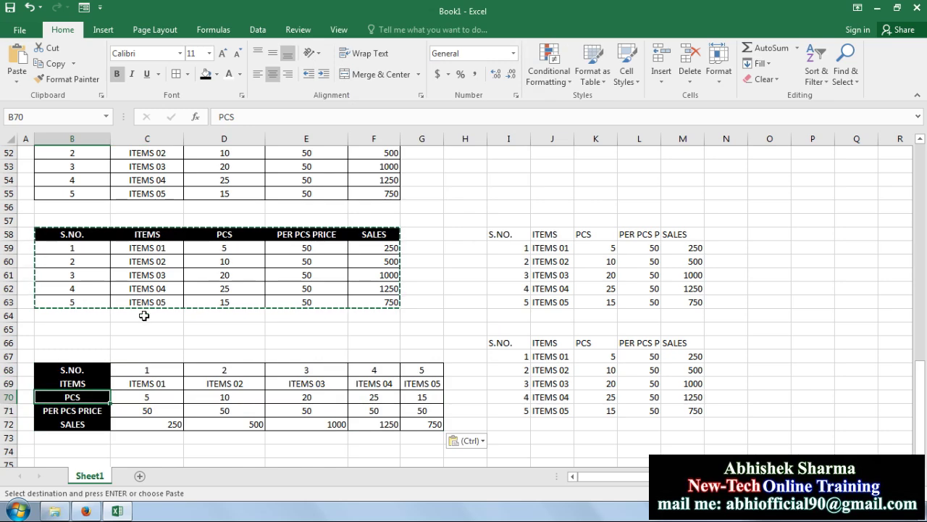
drag(69, 371, 374, 369)
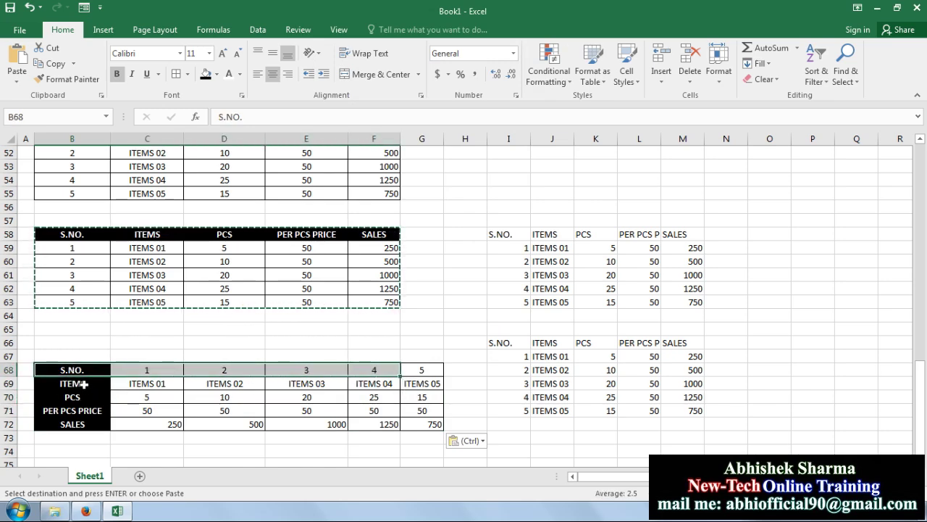
drag(83, 385, 389, 385)
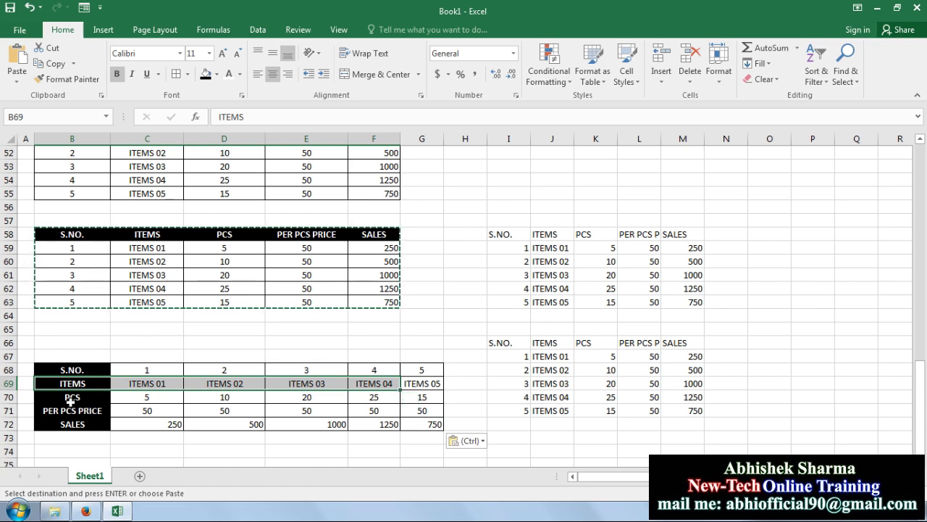
drag(72, 398, 426, 397)
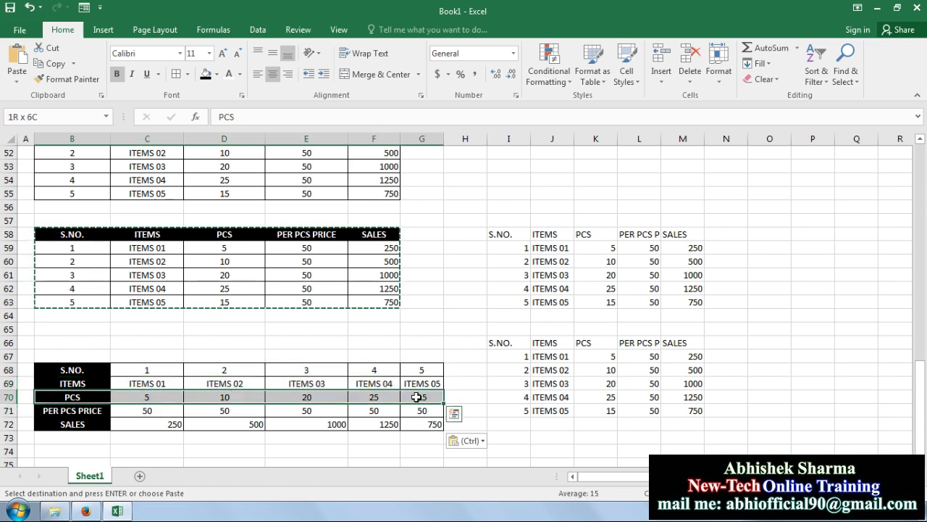
drag(84, 374, 435, 424)
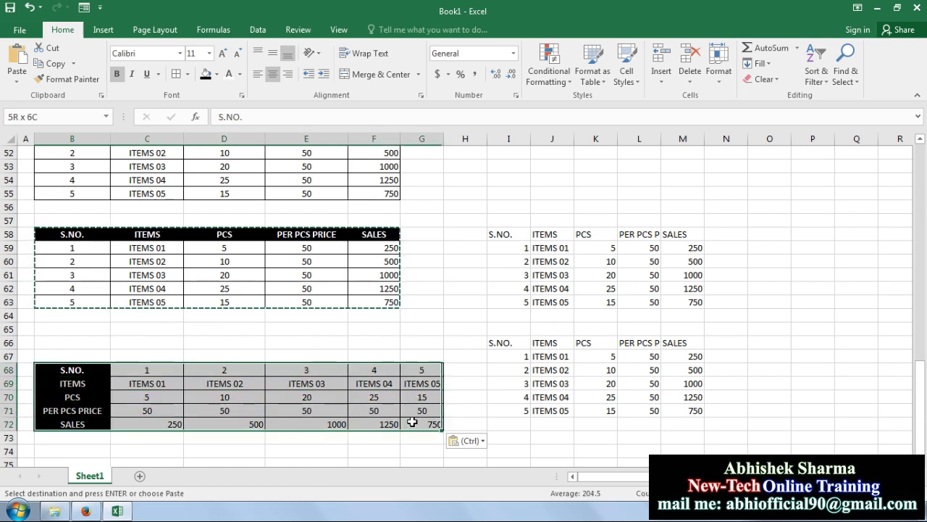
click(52, 63)
scroll(169, 318, down, 2)
click(63, 394)
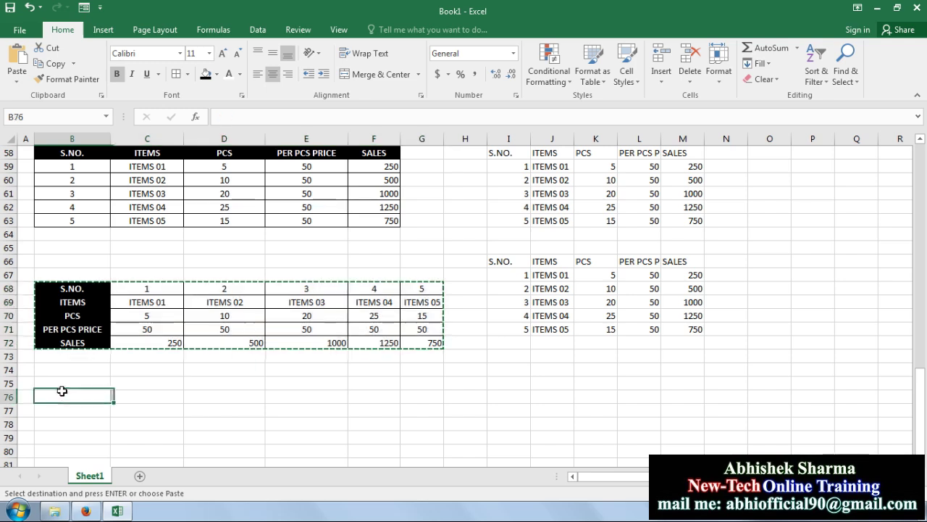
right_click(81, 397)
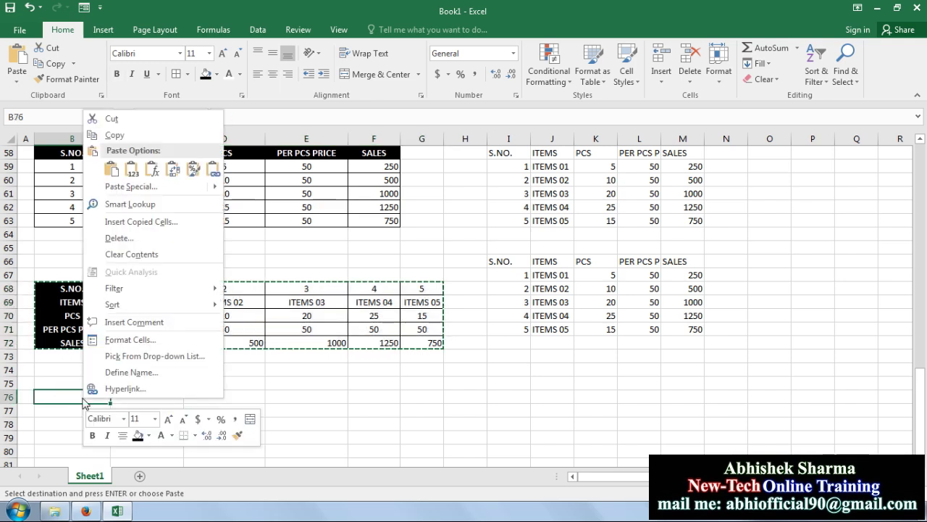
click(138, 186)
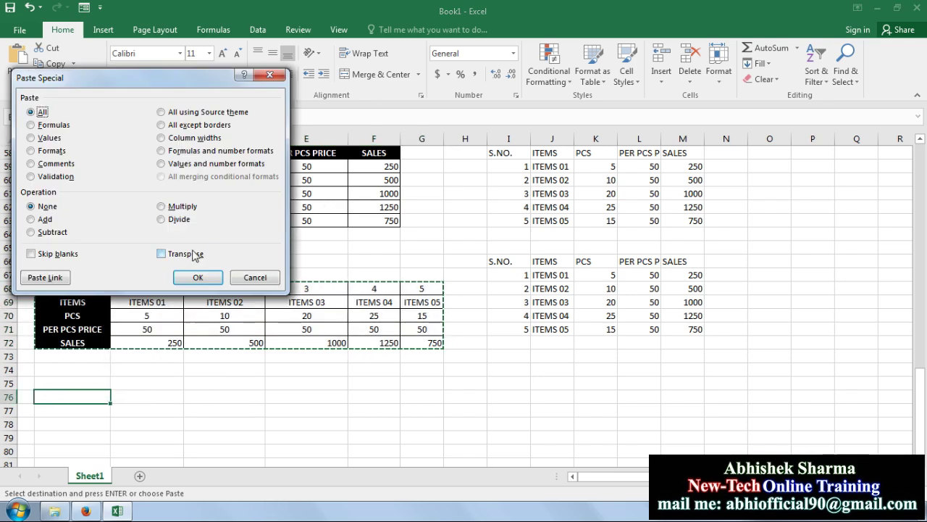
click(187, 254)
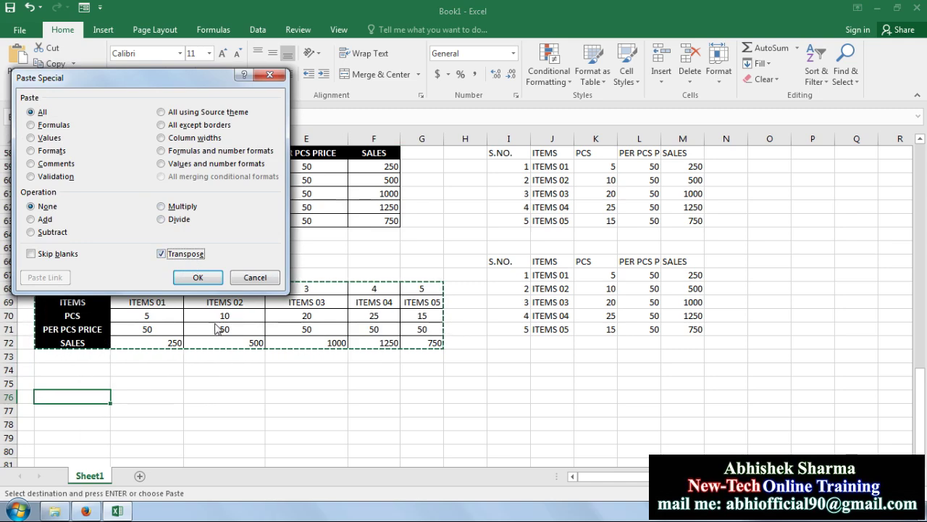
click(197, 278)
scroll(268, 406, down, 2)
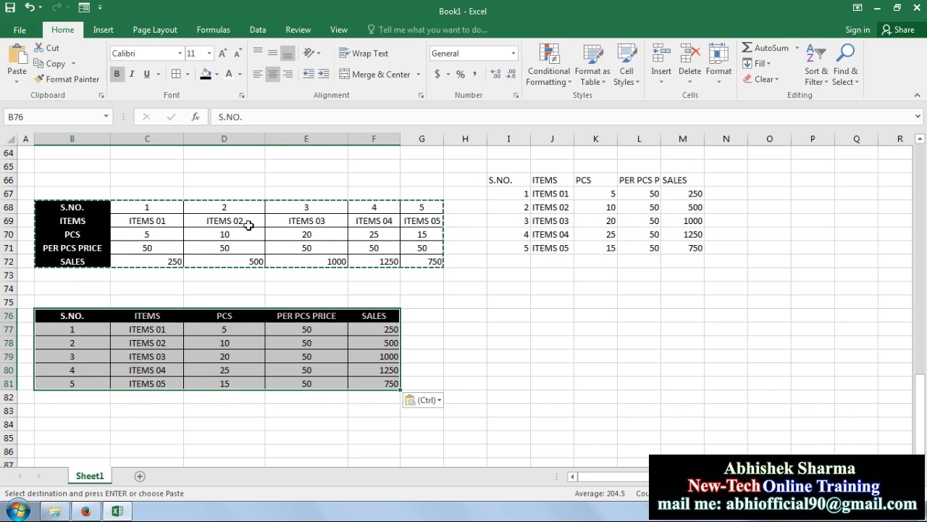
click(187, 166)
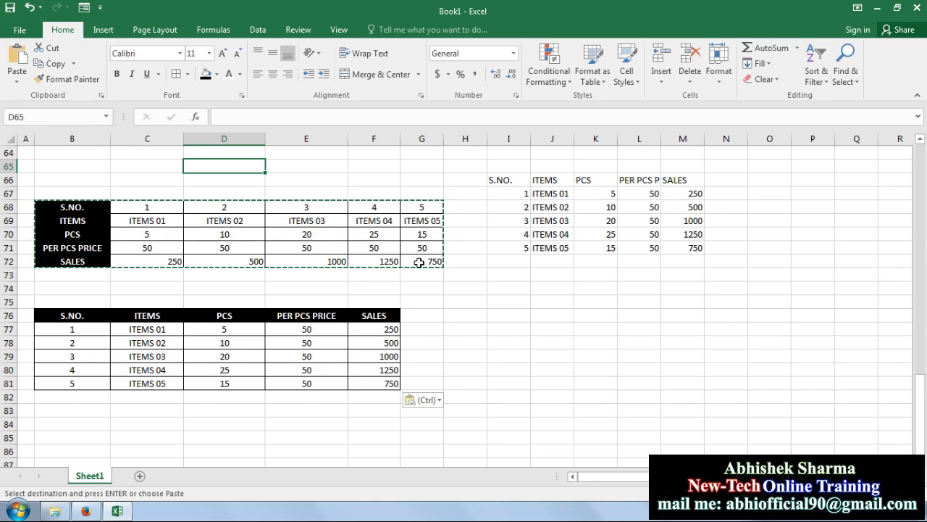
click(491, 326)
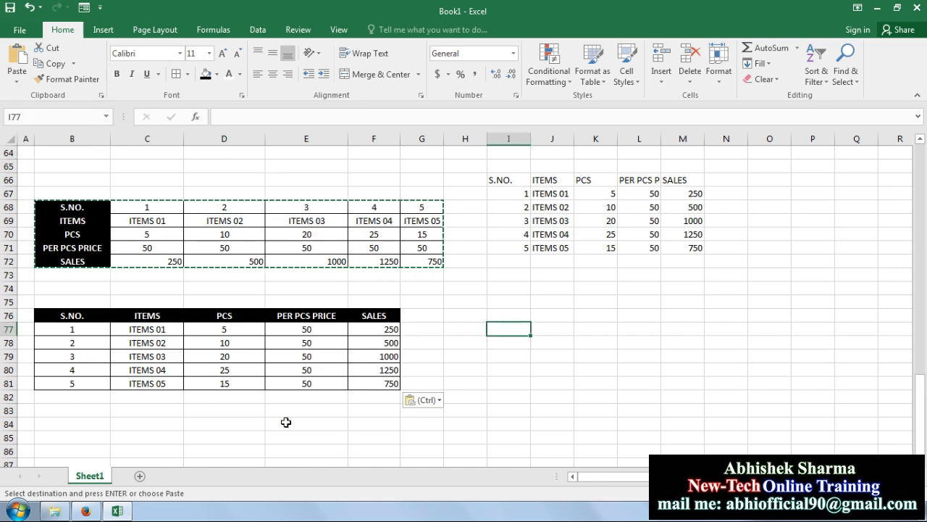
scroll(287, 422, up, 1)
scroll(408, 365, down, 2)
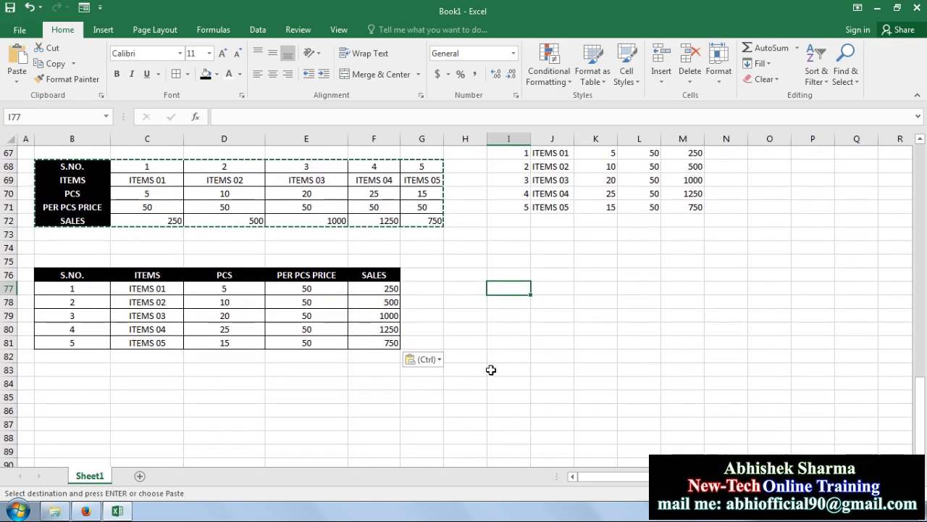
click(535, 381)
click(235, 370)
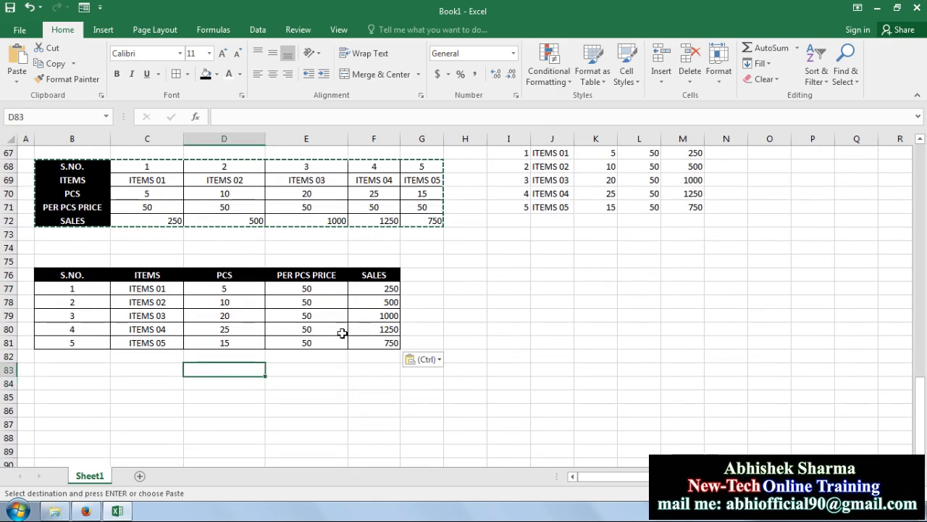
scroll(424, 357, down, 2)
click(192, 313)
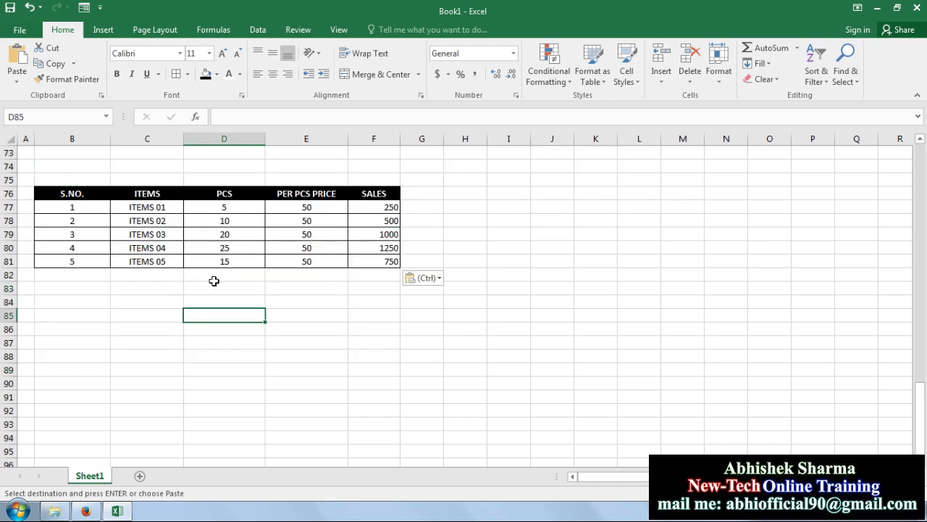
click(317, 332)
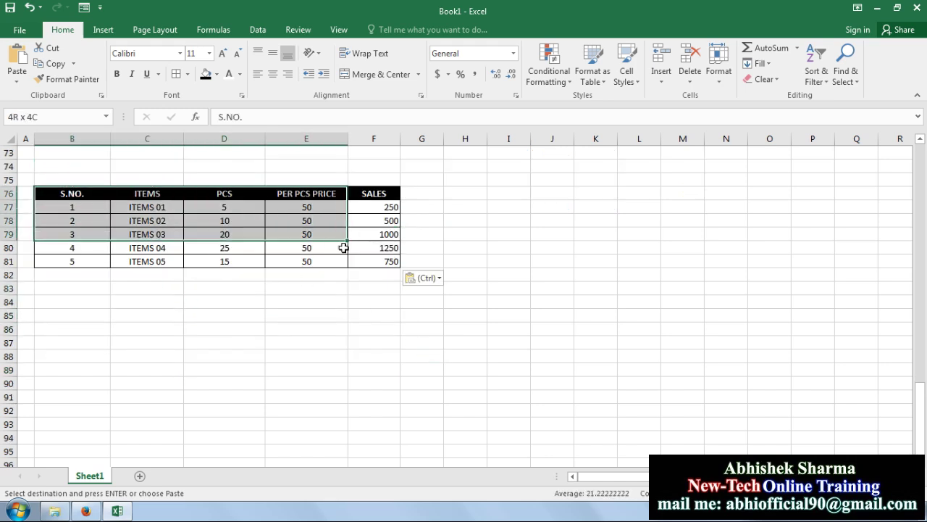
- Copy the SALES table B76:F81 and paste it starting at B84
drag(72, 193, 370, 259)
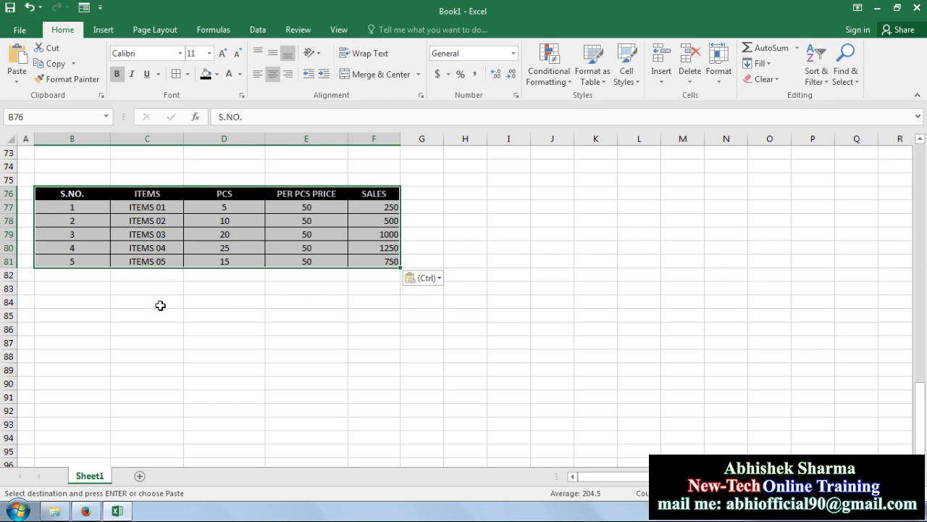
click(54, 72)
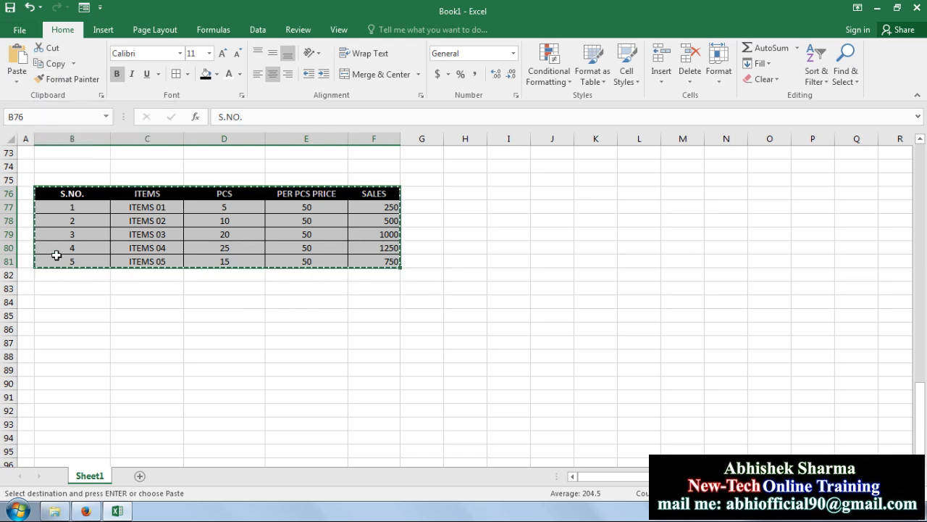
click(58, 308)
click(22, 67)
click(496, 388)
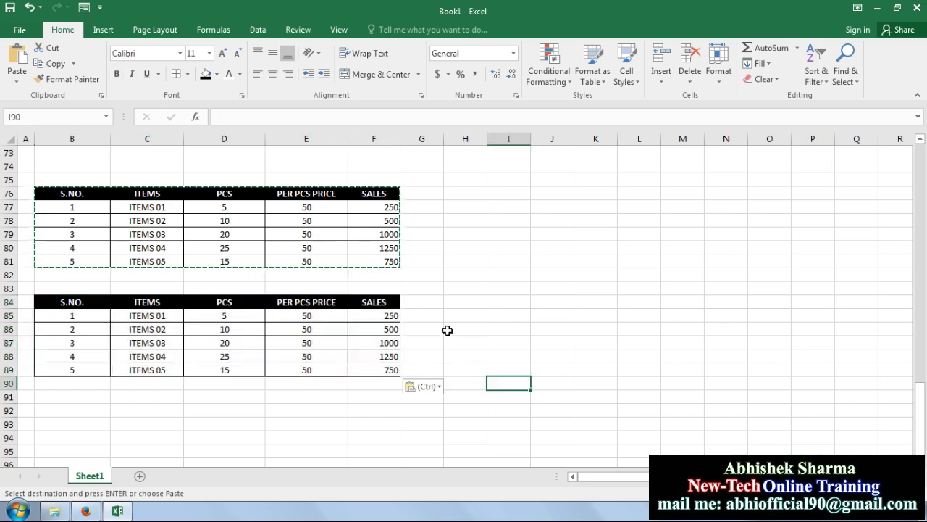
click(424, 314)
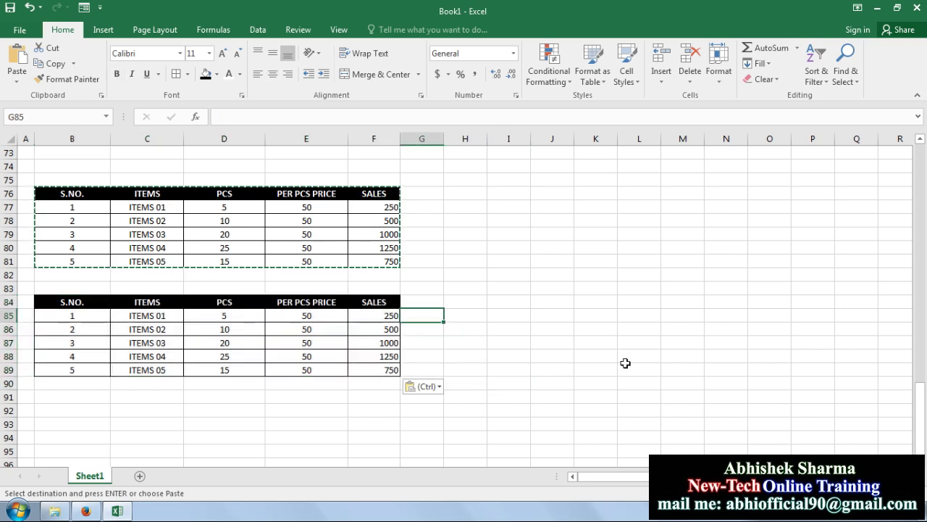
- Enter TV, DVD, FREEZE, FAN and IRON down G85:G89
text(TV)
key(Return)
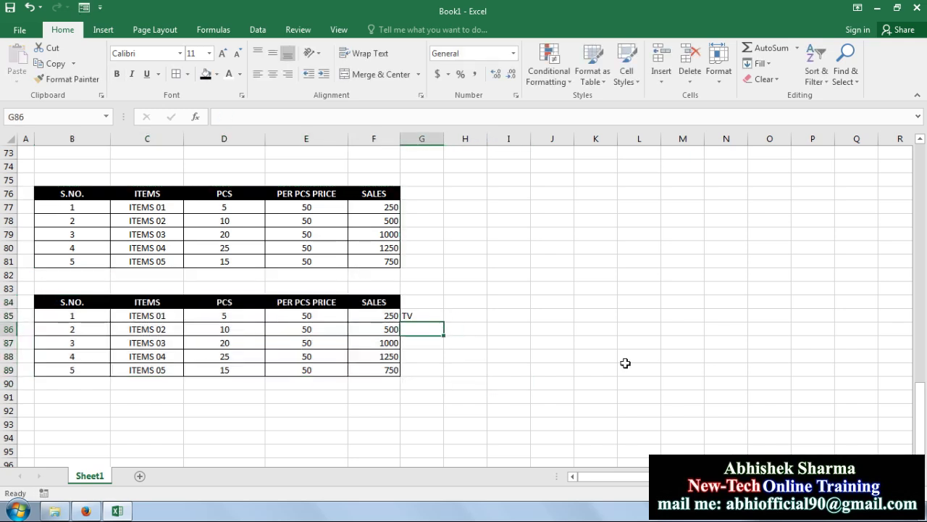
text(DVD)
key(Return)
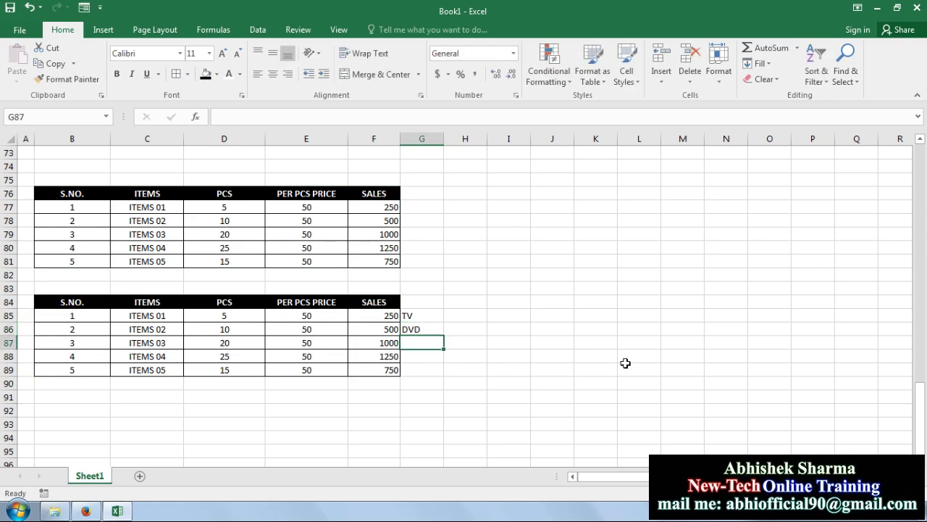
text(FREEZE)
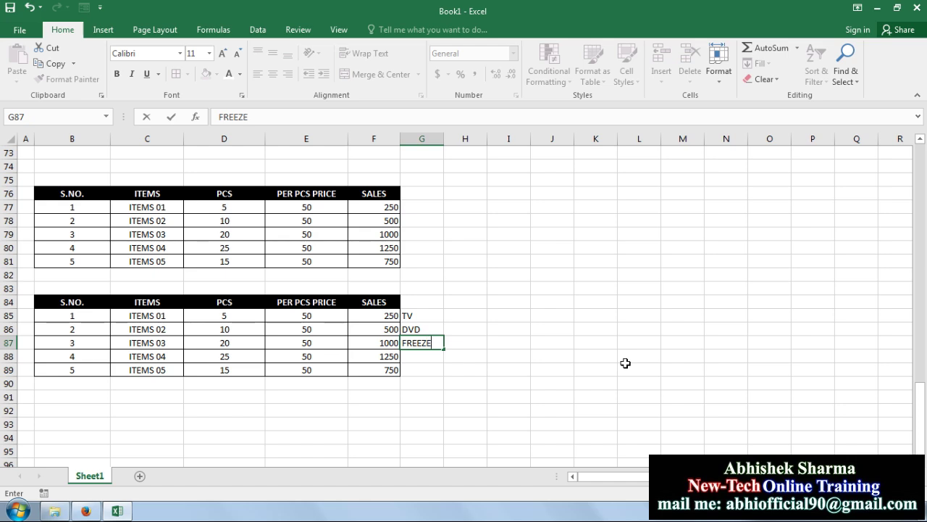
key(Return)
text(F)
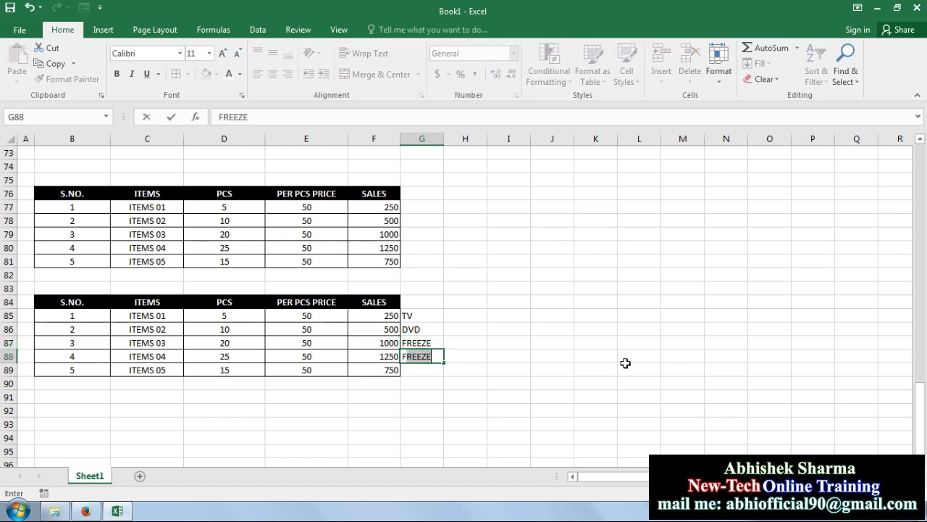
text(AN)
key(Return)
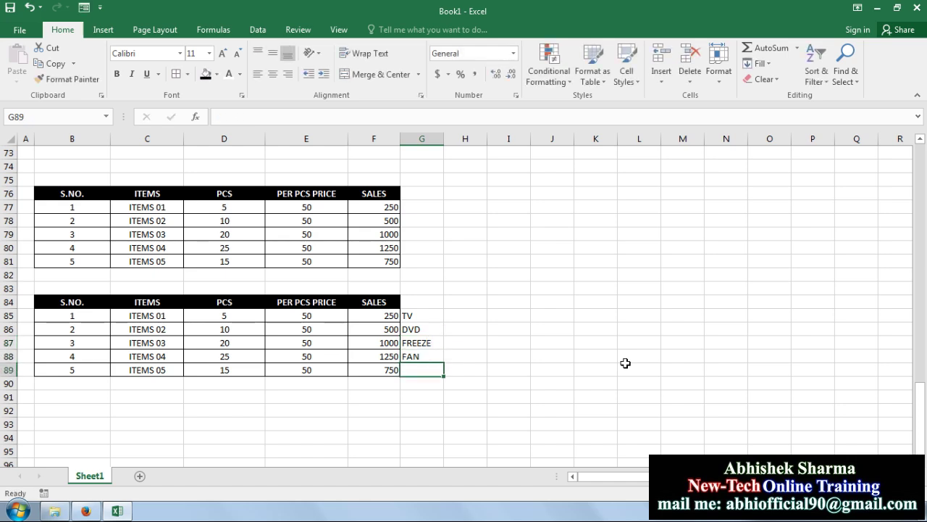
text(IRON)
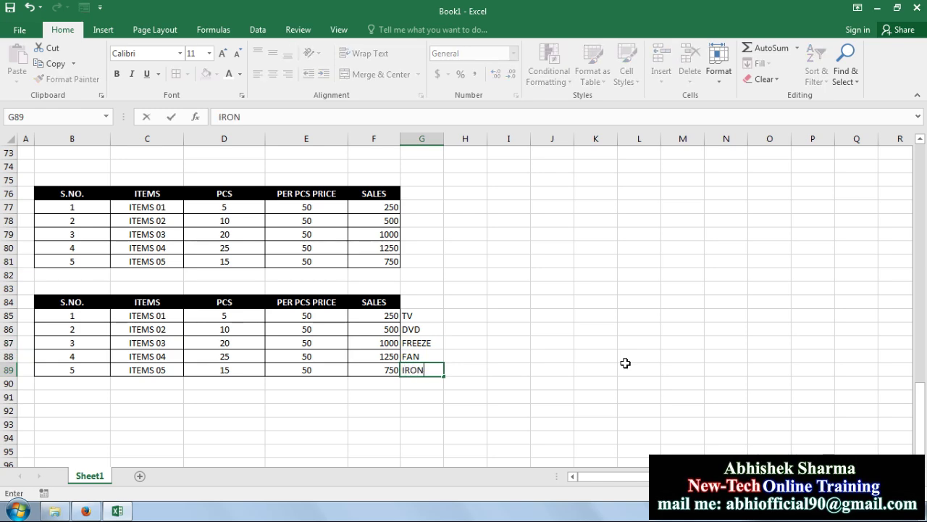
key(Return)
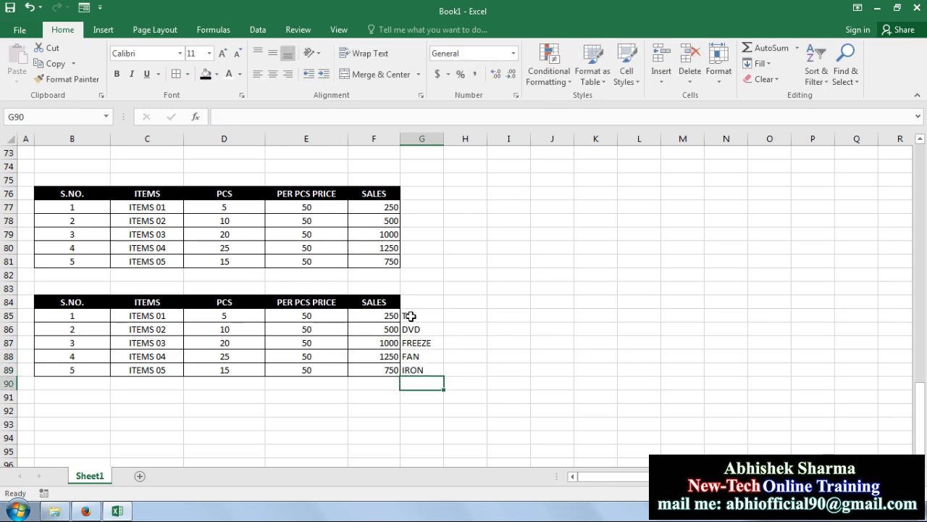
- Clear FREEZE from G87 and select the list G85:G89
drag(410, 315, 414, 369)
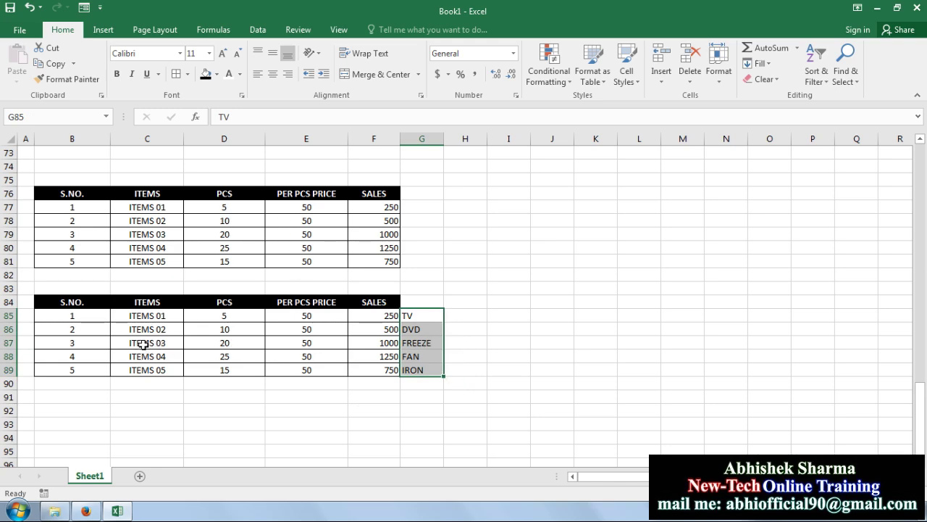
click(430, 344)
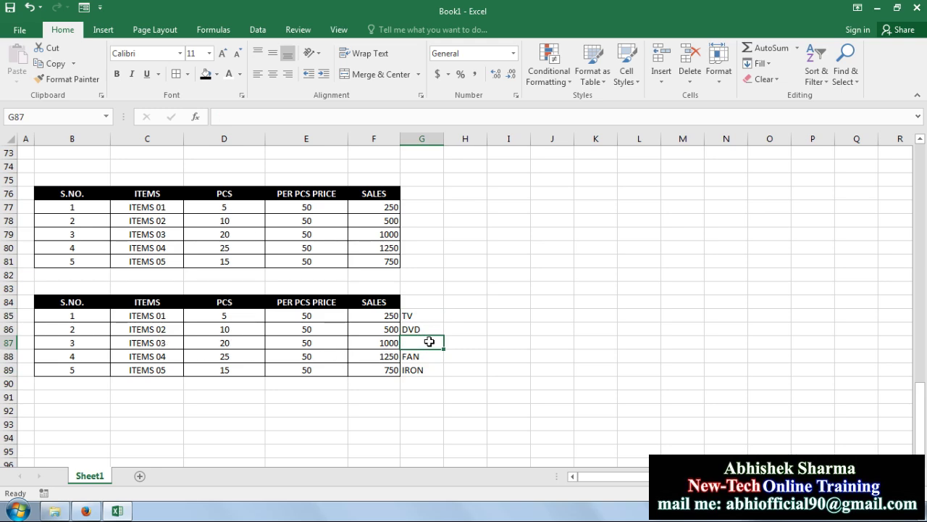
drag(421, 318, 420, 368)
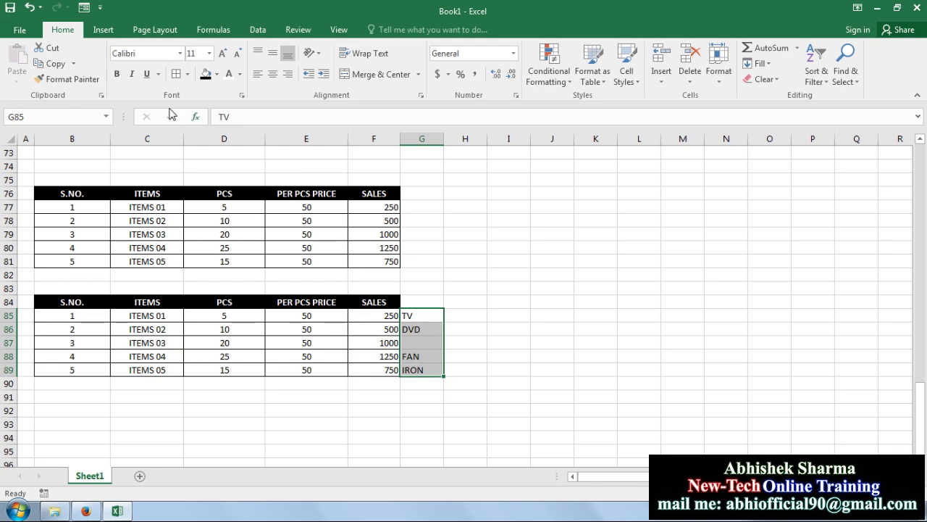
- Paste the G85:G89 list over C85:C89 with Skip blanks, leaving ITEMS 03 in C87
click(51, 63)
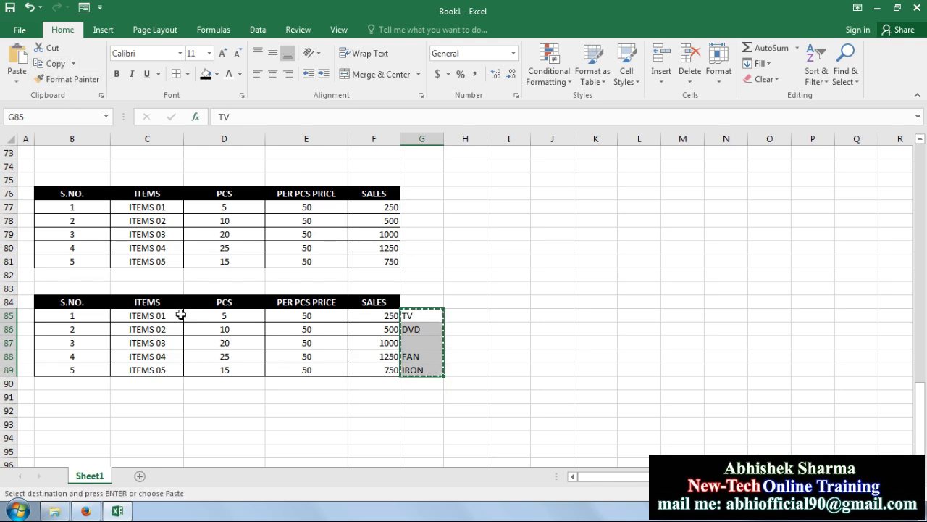
drag(168, 311, 167, 370)
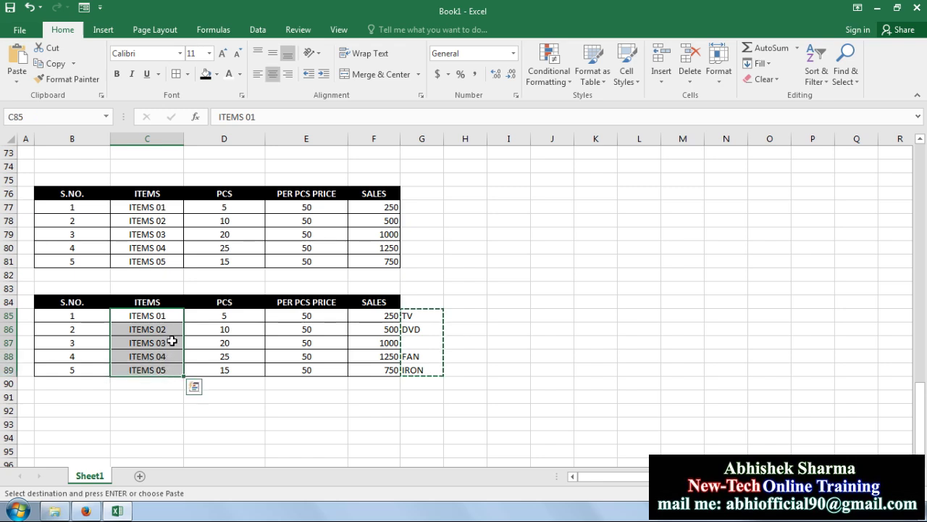
right_click(168, 318)
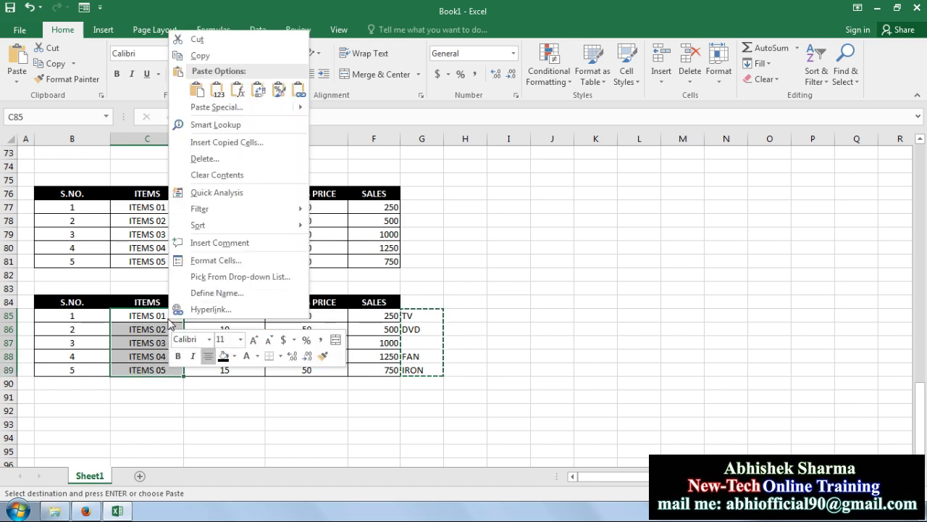
click(259, 107)
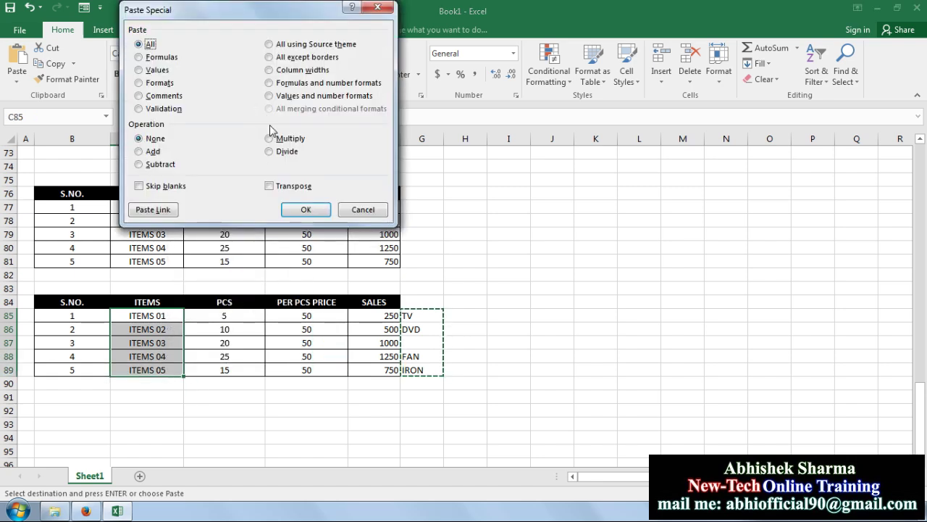
click(165, 187)
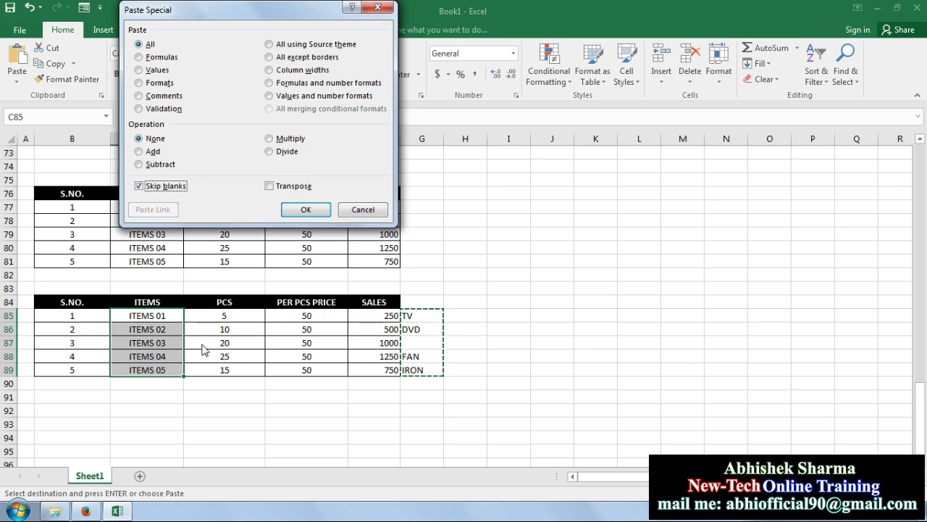
click(305, 211)
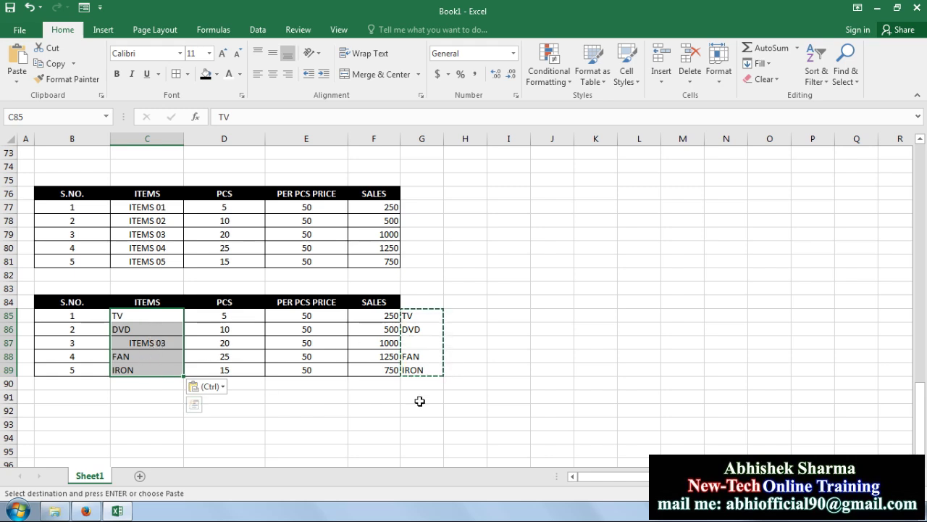
click(470, 396)
scroll(542, 336, up, 2)
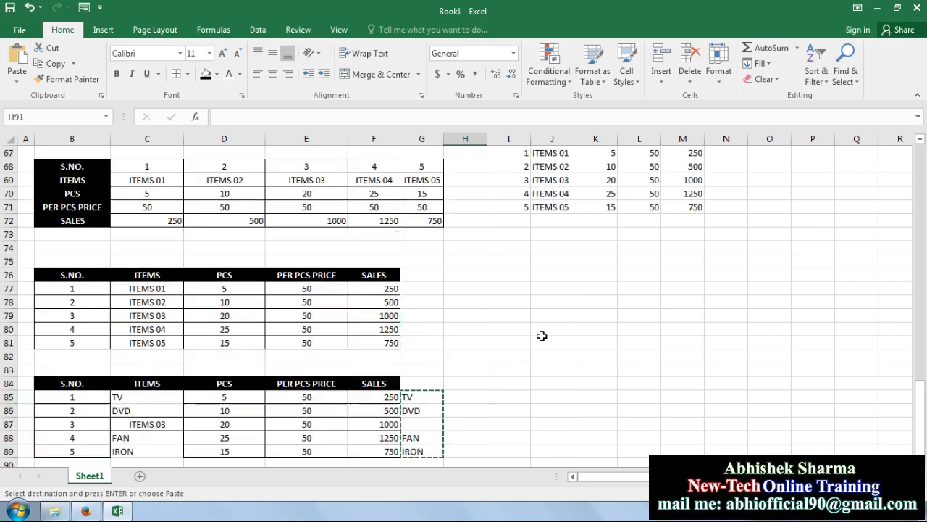
scroll(541, 335, up, 3)
scroll(540, 333, up, 4)
scroll(526, 316, up, 5)
scroll(518, 313, up, 5)
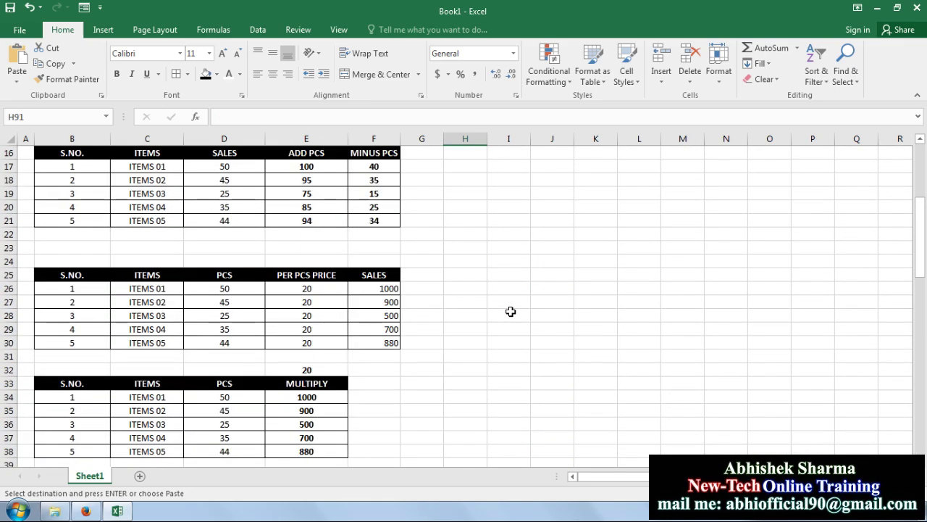
scroll(511, 312, up, 4)
scroll(510, 312, up, 1)
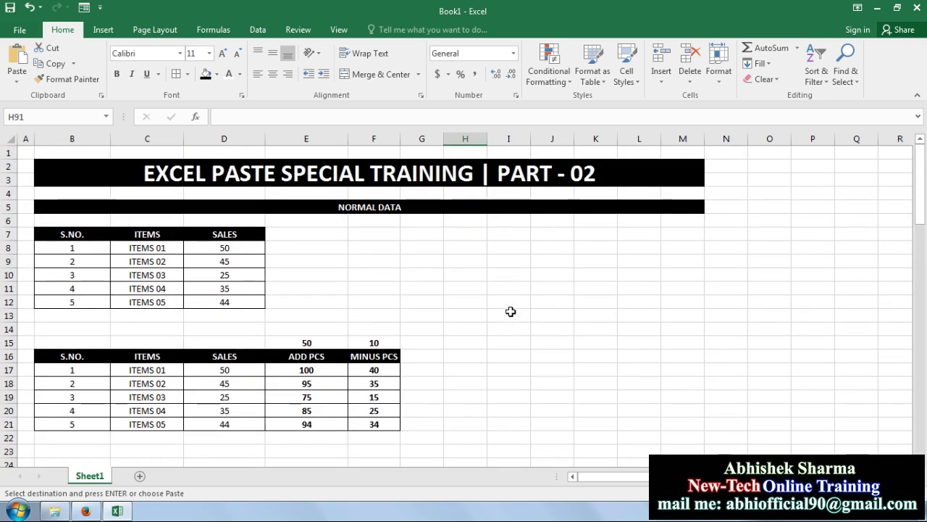